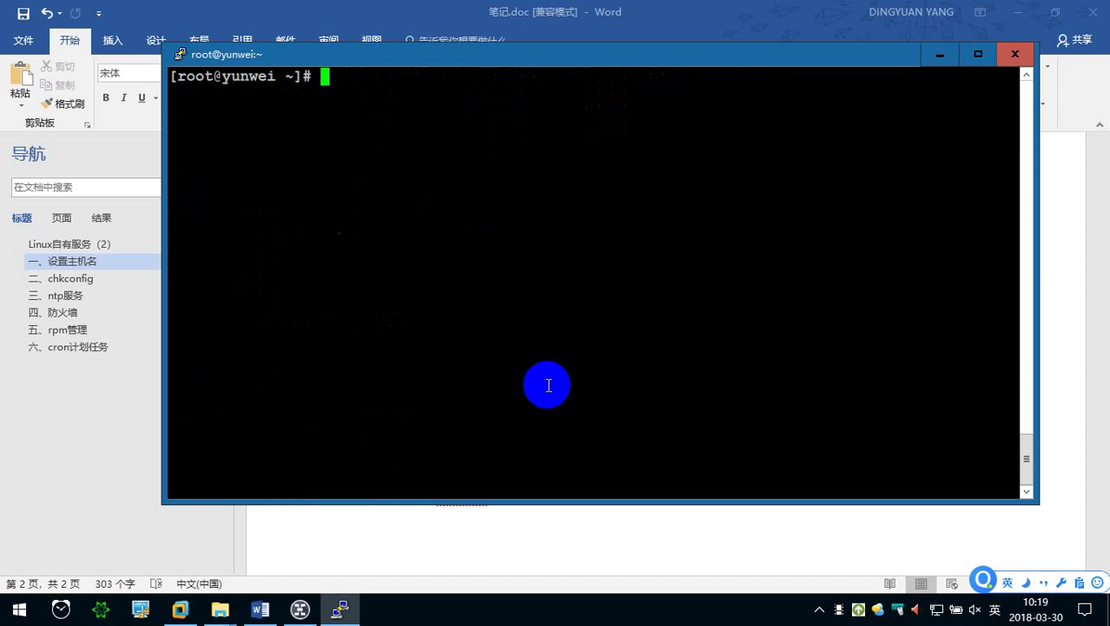
- Back in Word, type the label 作用： on the empty line under 二、chkconfig
key(alt+Tab)
scroll(436, 340, down, 2)
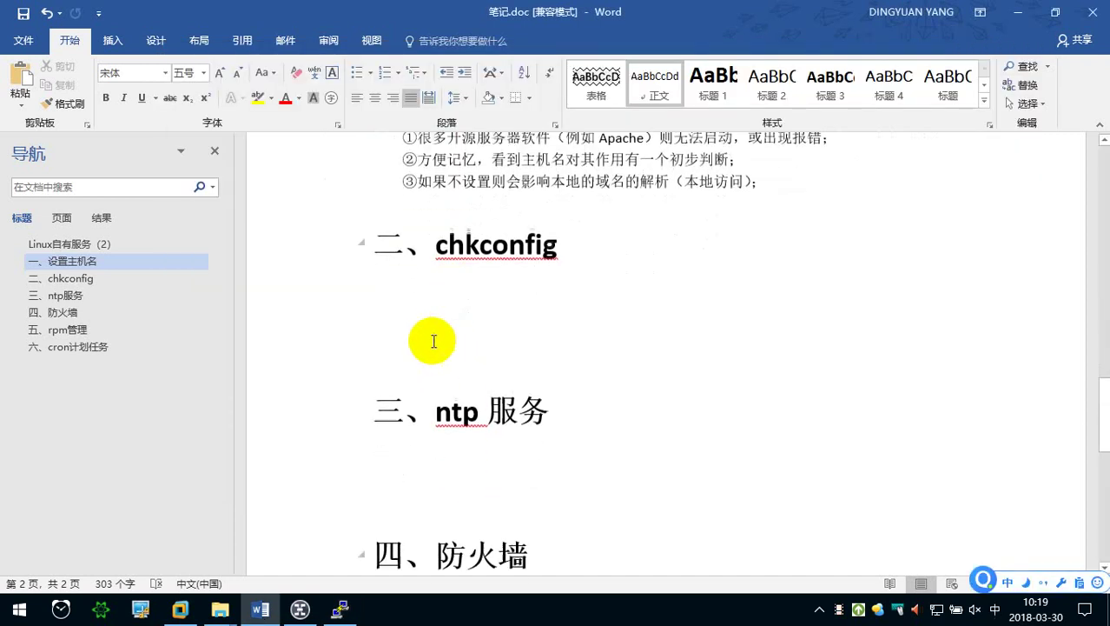
click(415, 276)
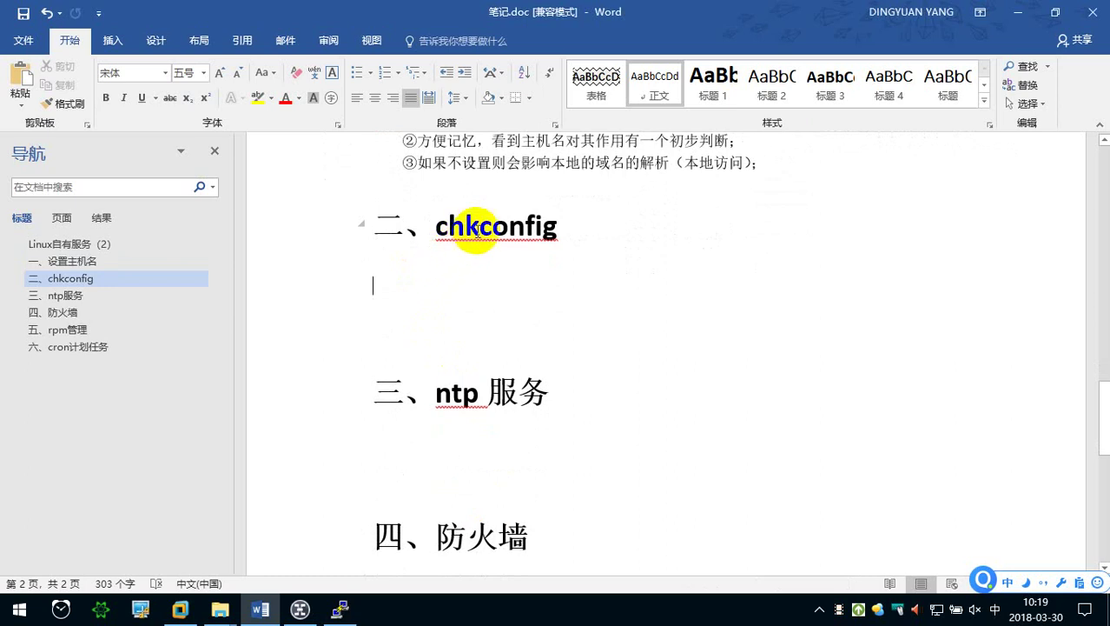
click(447, 226)
drag(447, 227, 436, 223)
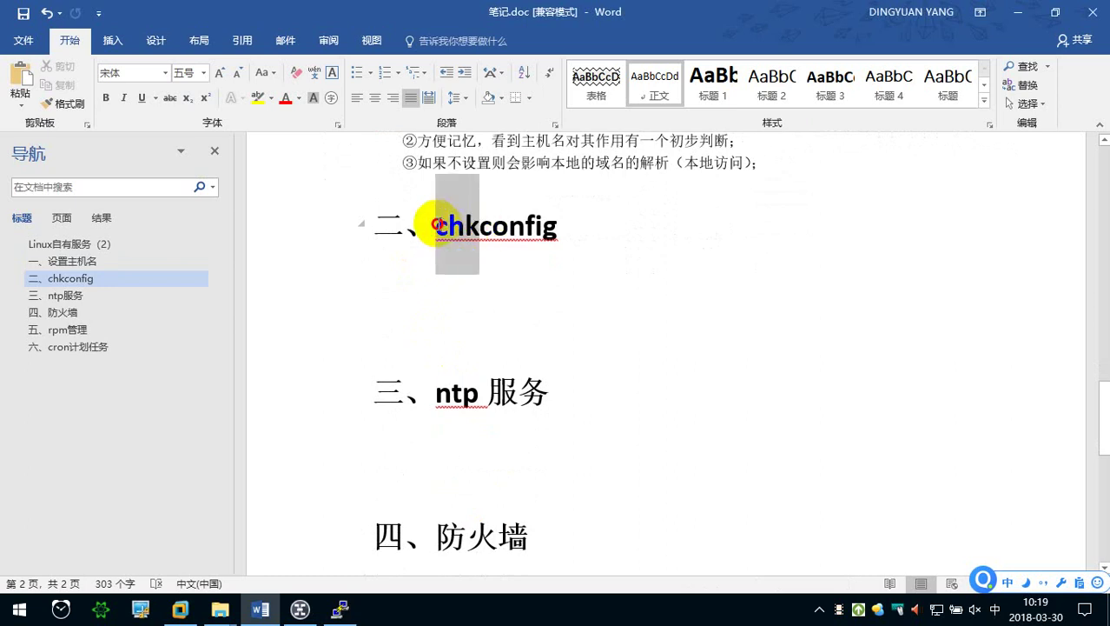
click(403, 280)
text(总)
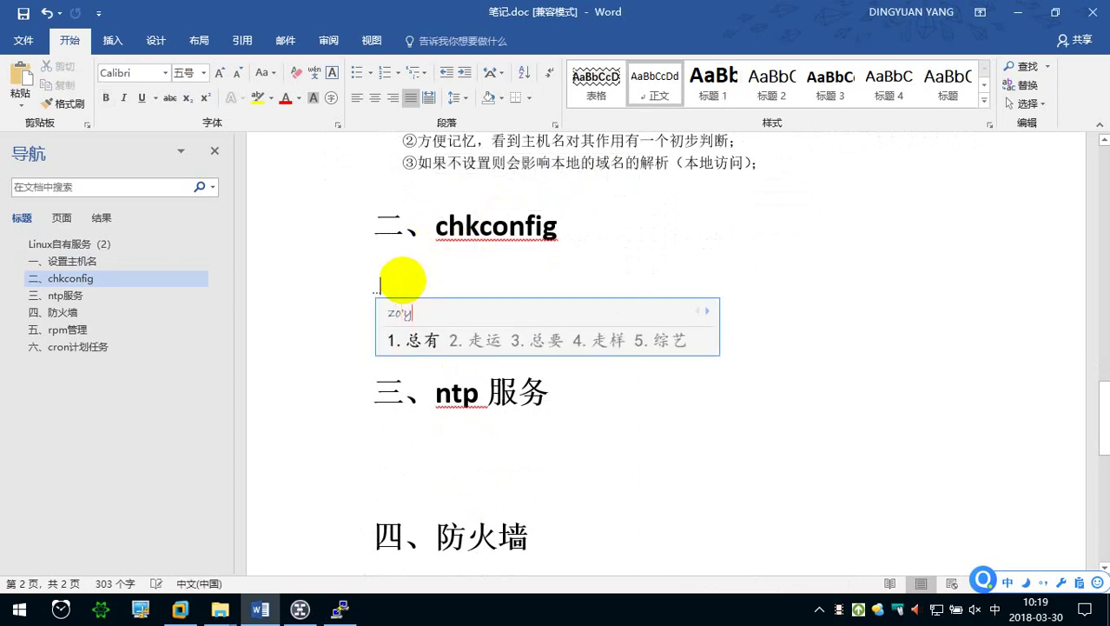
key(BackSpace)
key(BackSpace)
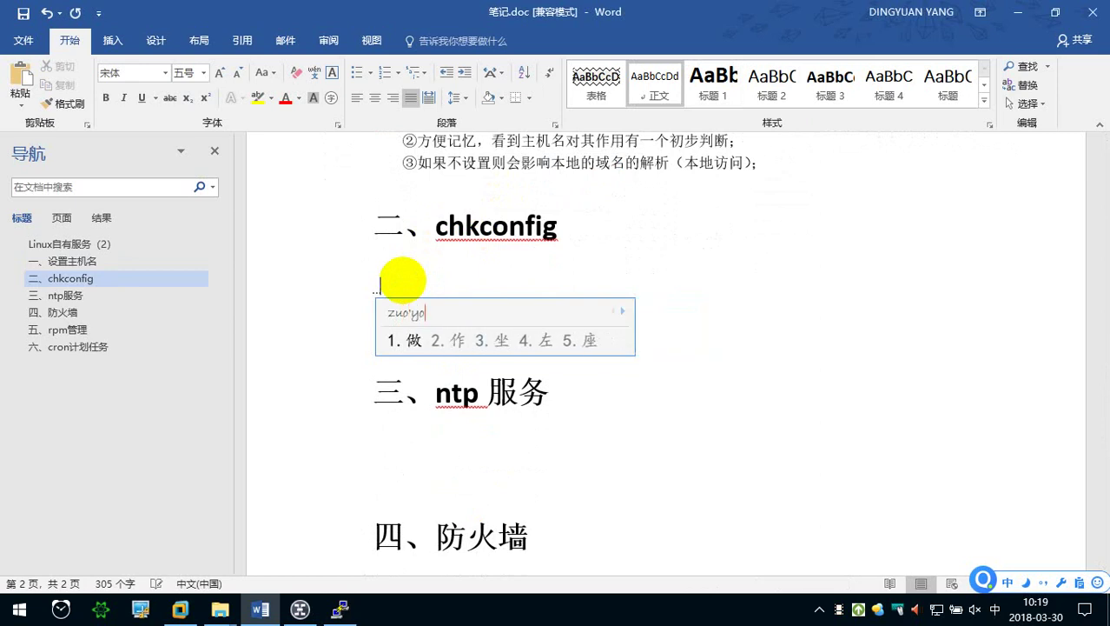
text(作用：)
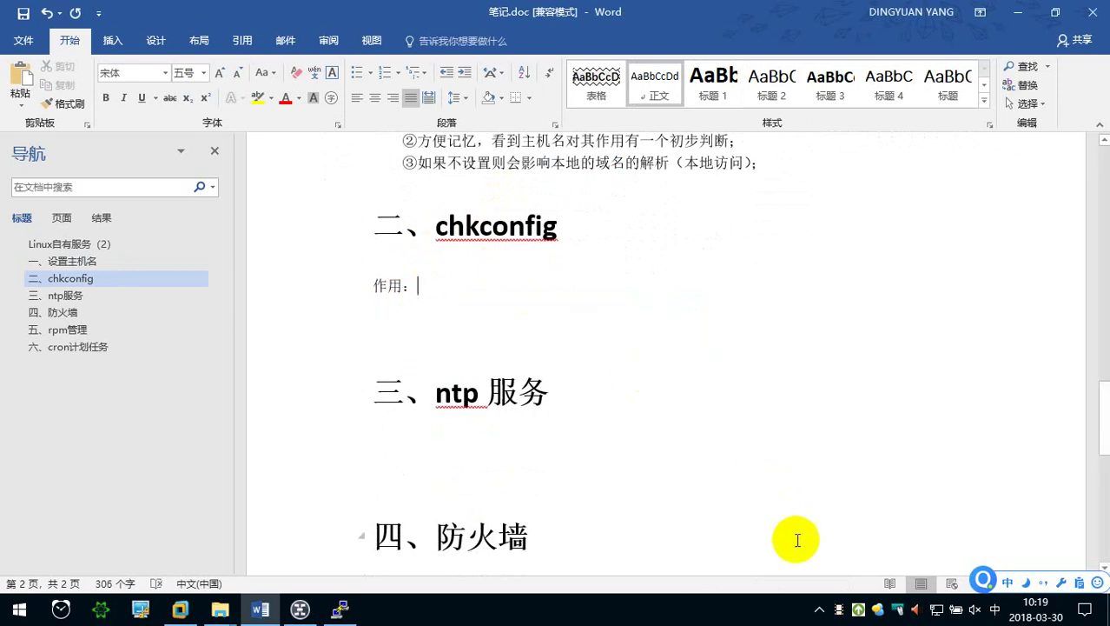
click(819, 608)
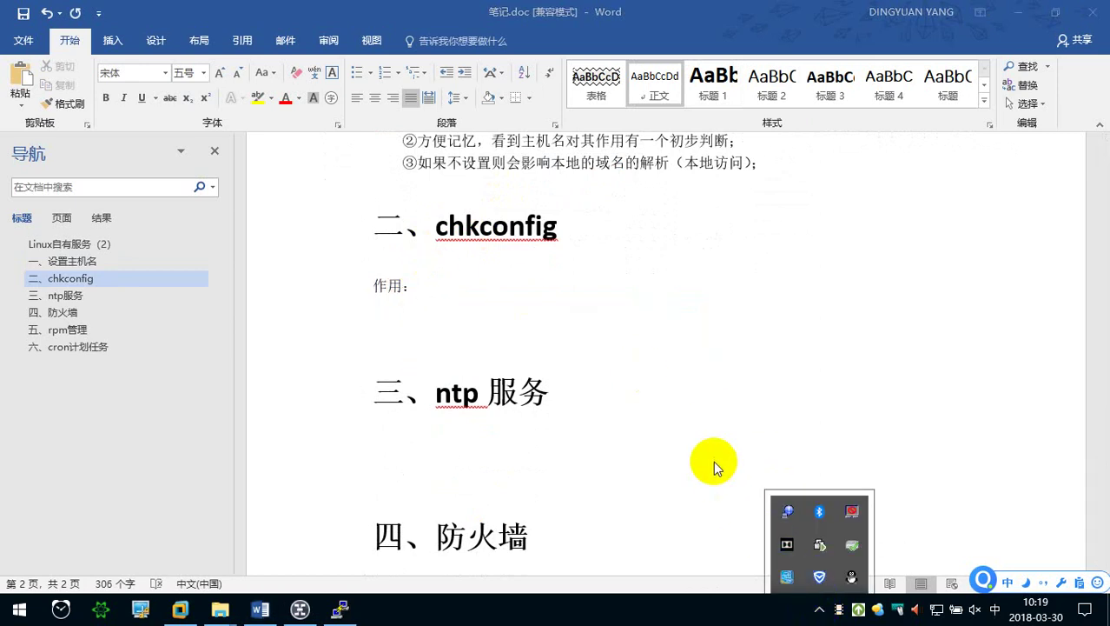
click(818, 574)
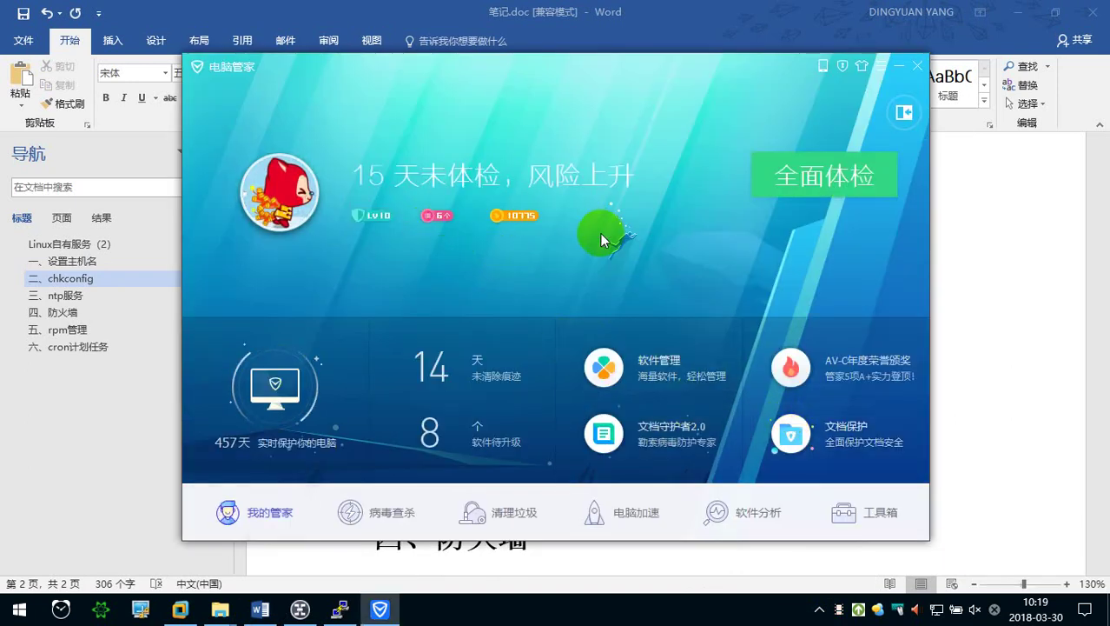
click(639, 511)
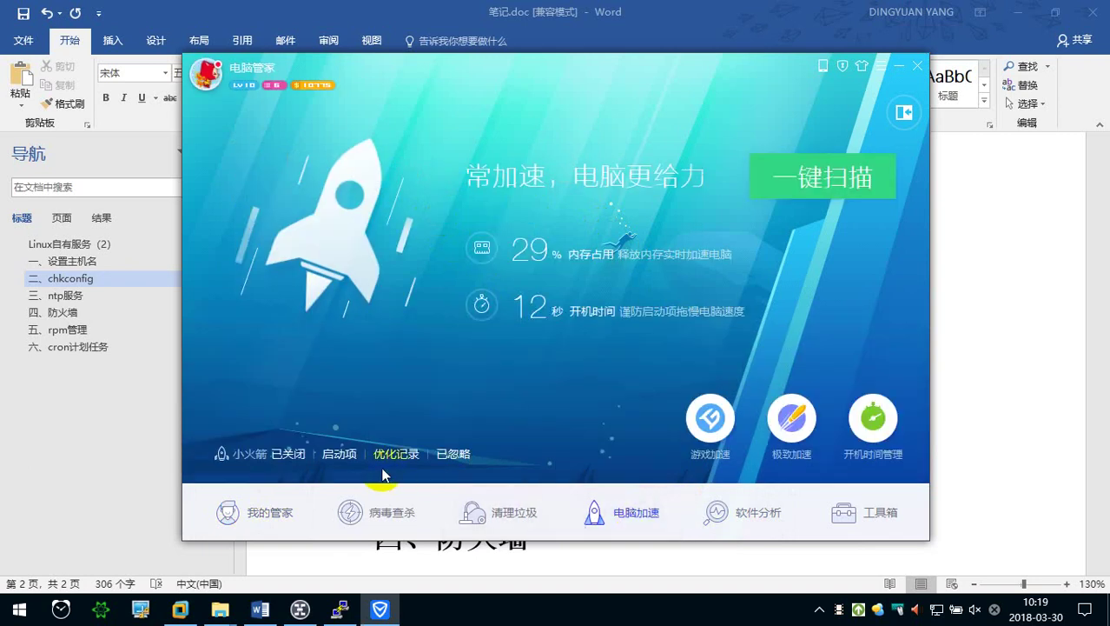
click(339, 455)
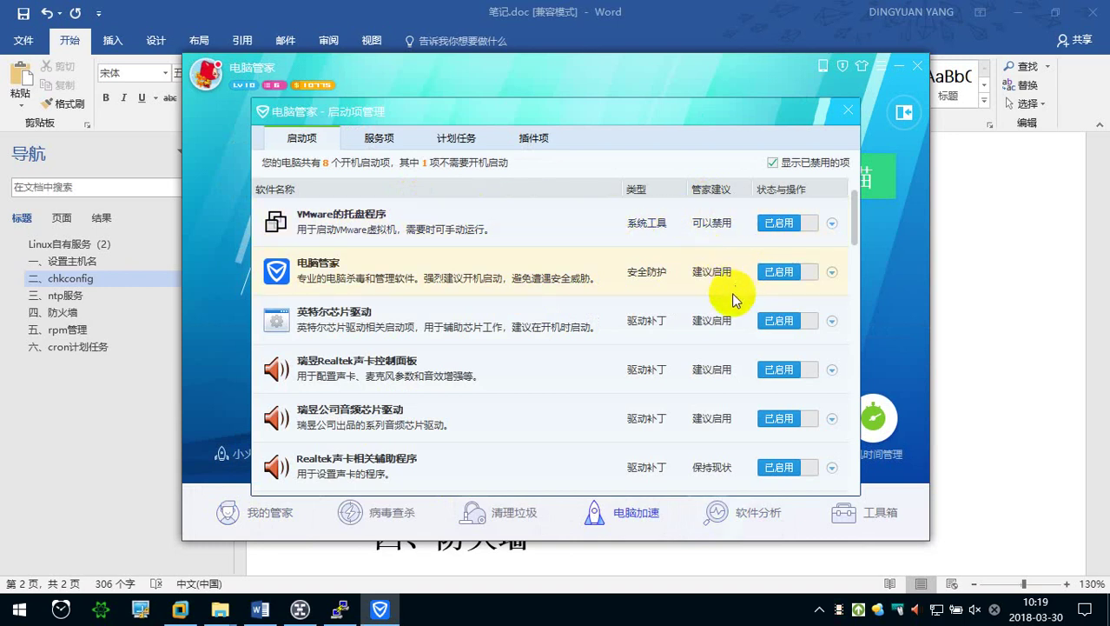
scroll(707, 323, down, 1)
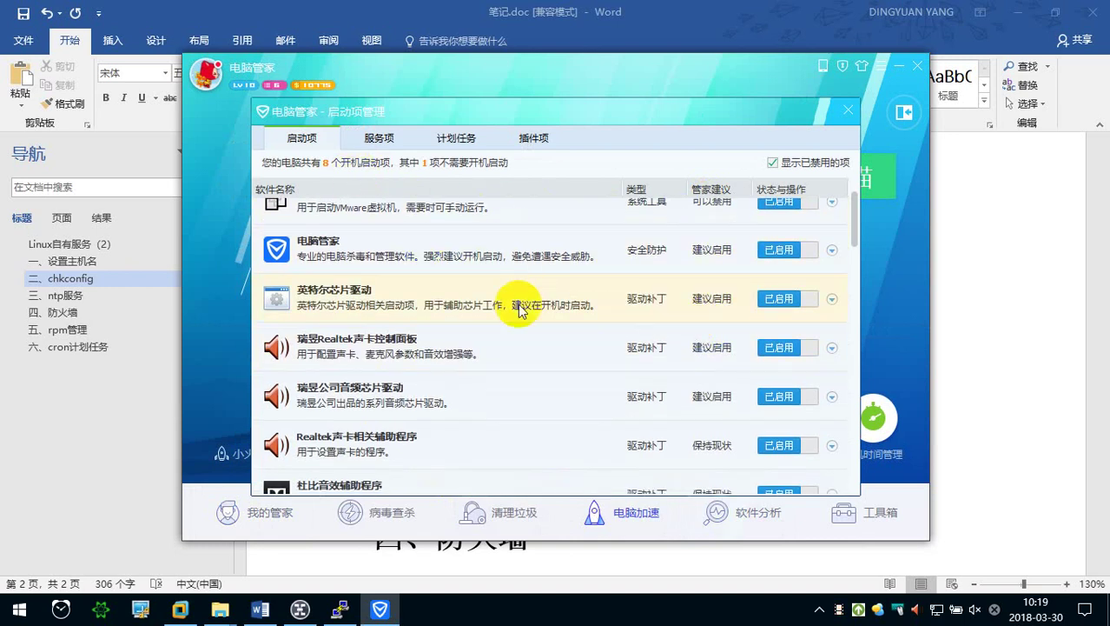
scroll(487, 317, down, 2)
scroll(483, 322, down, 3)
scroll(484, 322, down, 3)
scroll(484, 322, down, 2)
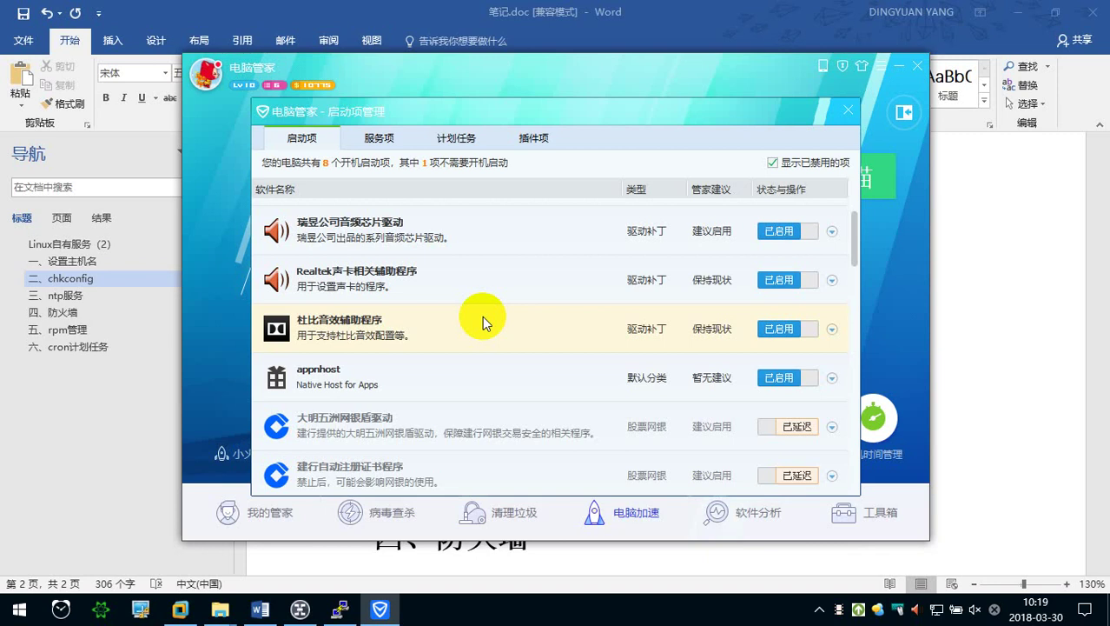
click(87, 466)
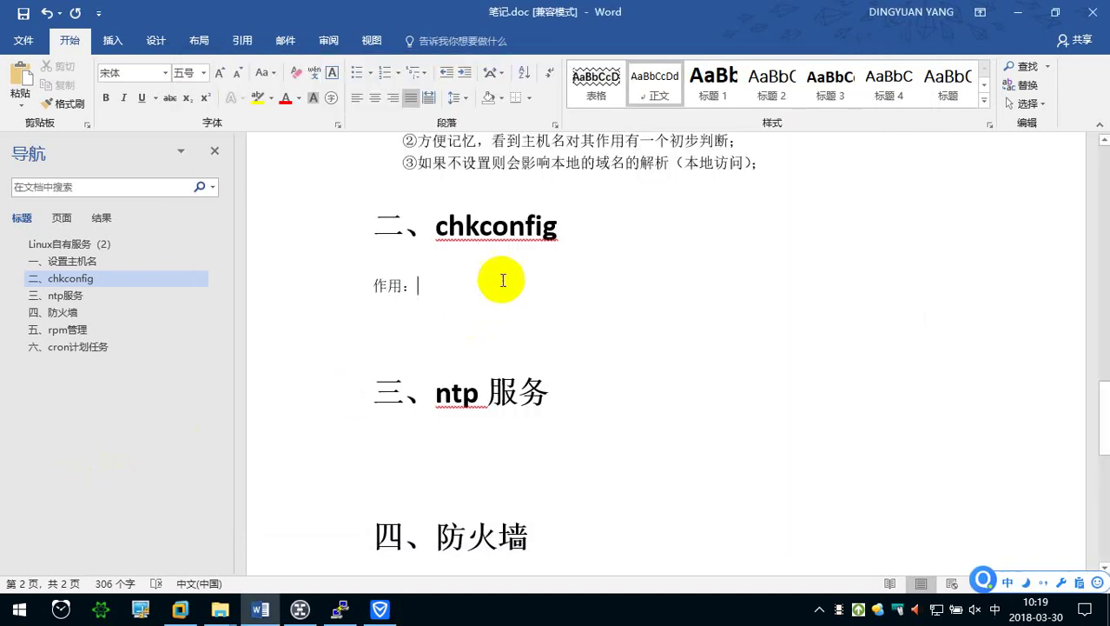
- After 作用：, type 相当于windows下"安全卫士""电脑管家"之类的
click(464, 274)
text(xiangdan'y)
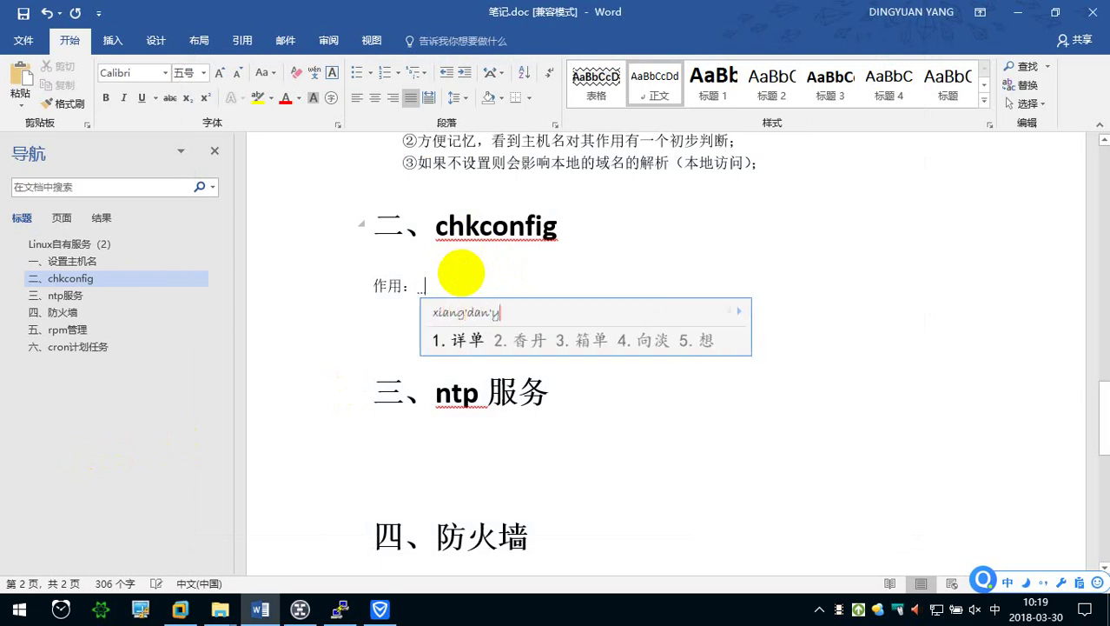
text(gyu)
key(space)
text(wind)
key(space)
text(xia)
key(space)
text(anquan)
key(space)
text(weizhi)
key(space)
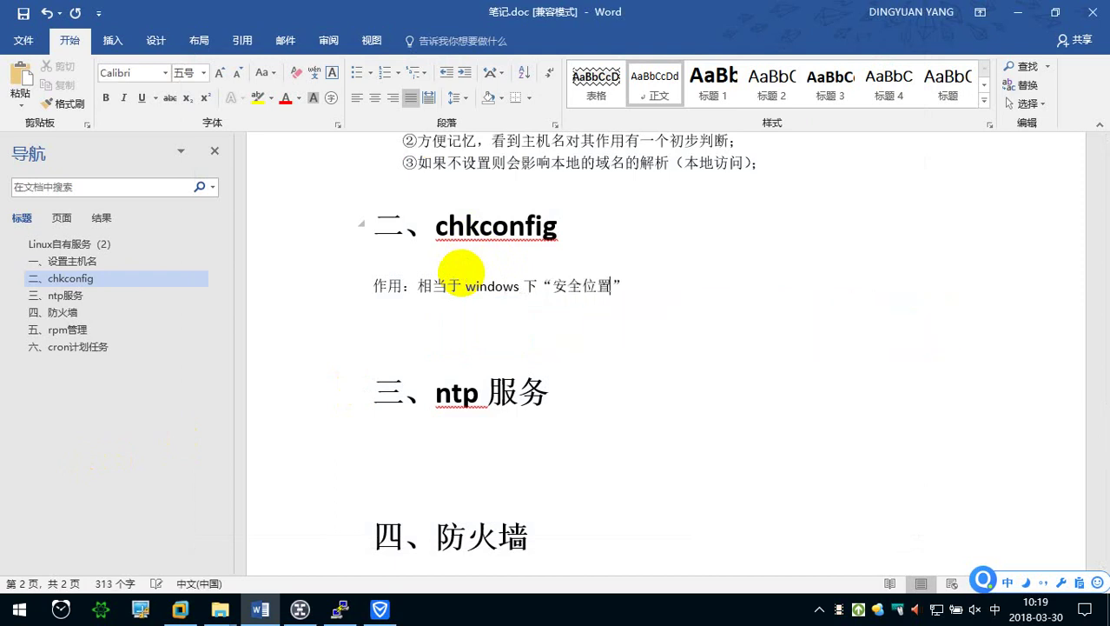
key(BackSpace)
key(BackSpace)
text(weishi)
key(space)
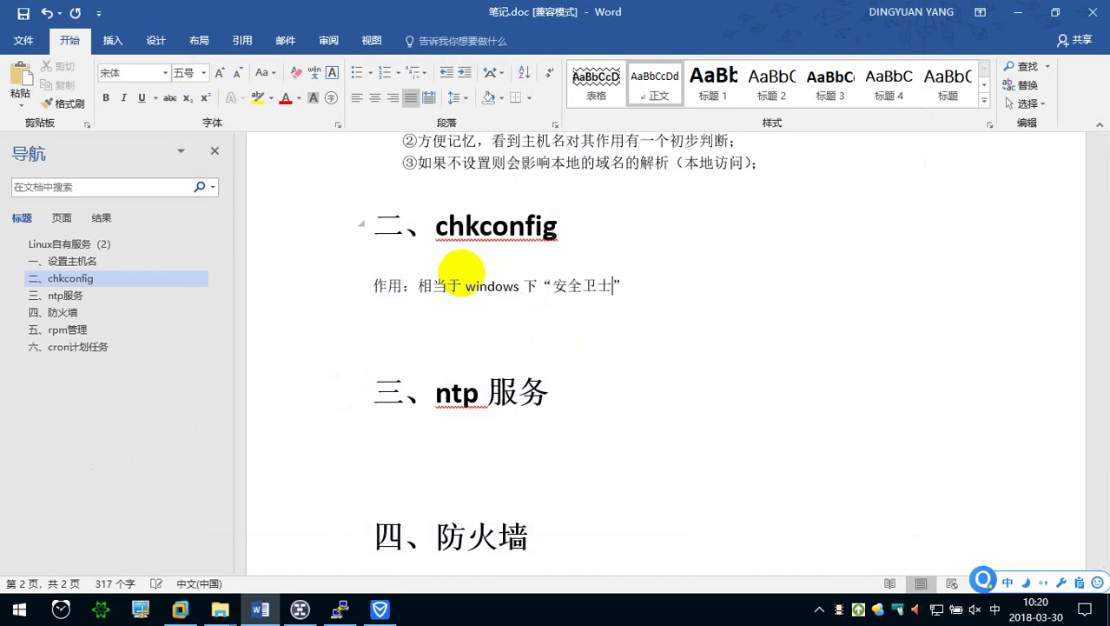
text(diann2guanj)
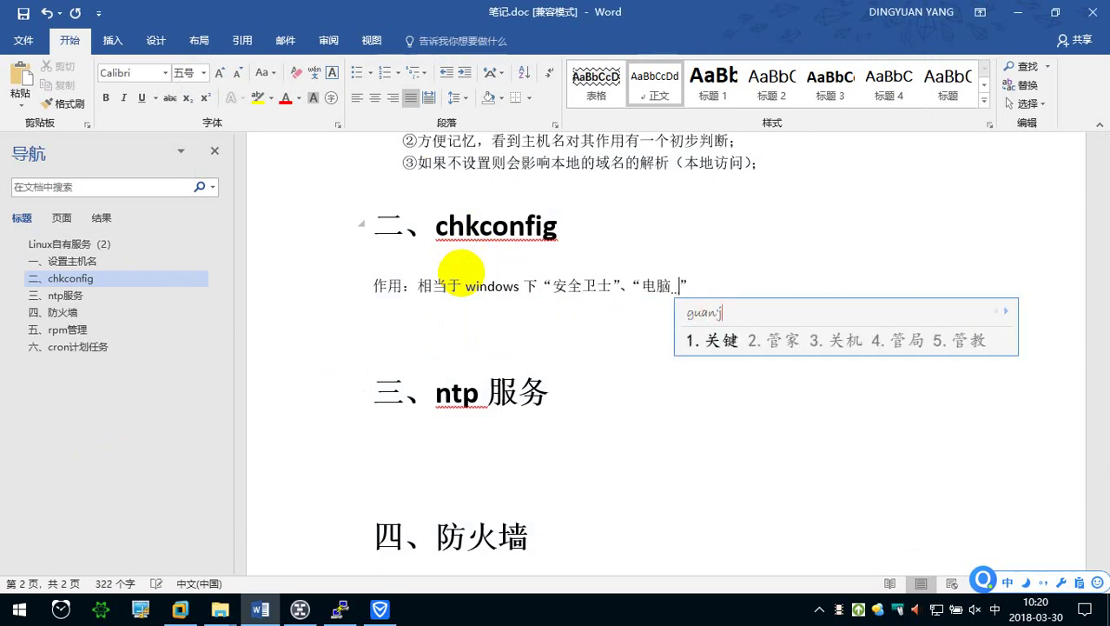
text(2zhilei)
key(space)
text(de)
key(space)
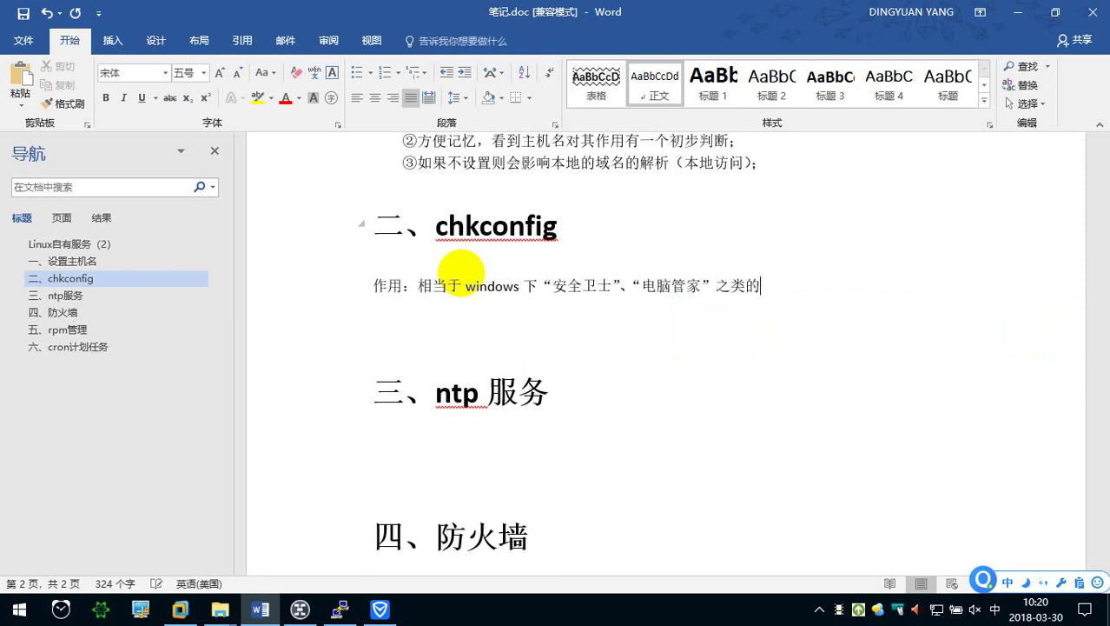
text(anquan)
- Finish the sentence with 安全辅助工具提供"开机启动项"的一个管理服务。
key(space)
text(fuzh2gongju)
key(space)
text(tig)
key(space)
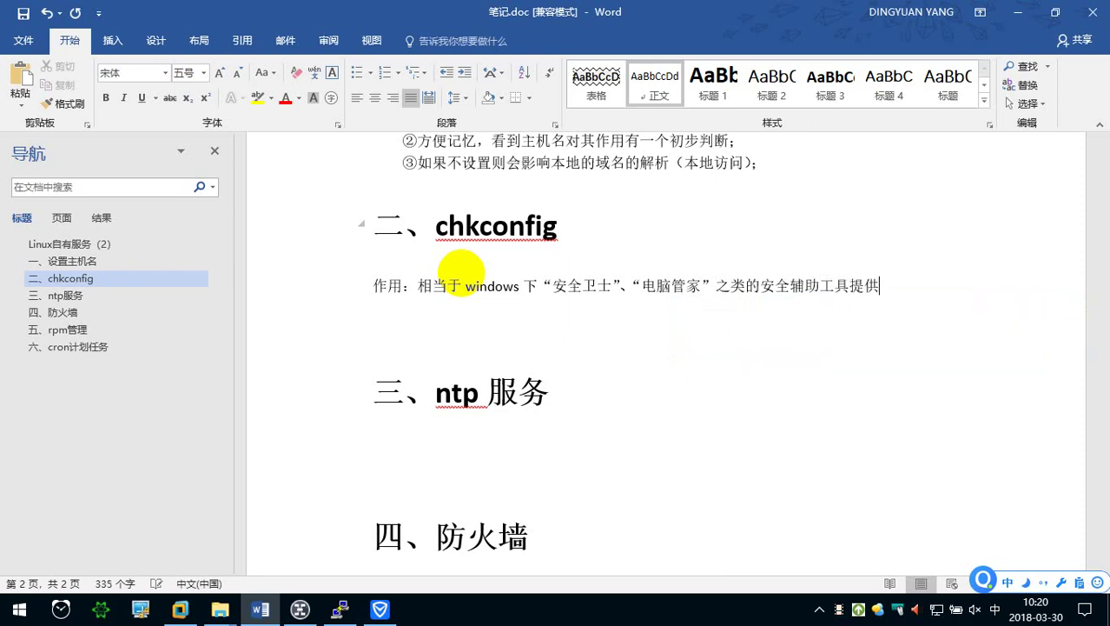
text("kaiji)
key(space)
text(qi'dong'x)
key(space)
key(Right)
text(d)
key(space)
text(yi'guan'l)
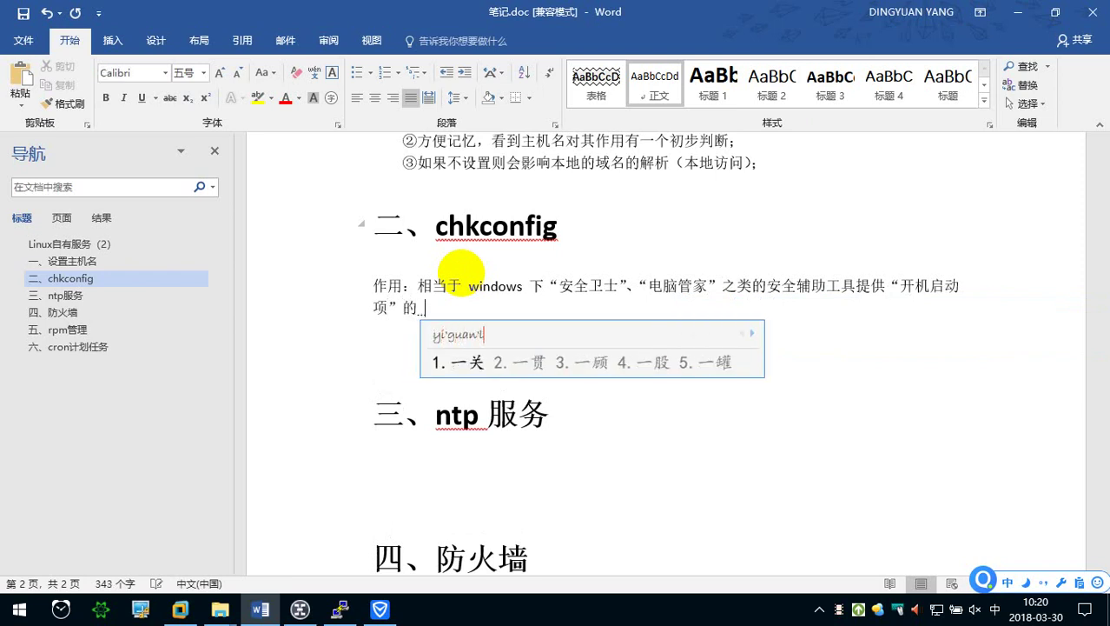
key(BackSpace)
key(BackSpace)
key(BackSpace)
key(BackSpace)
key(BackSpace)
text(ge)
key(space)
text(guanli)
key(space)
text(fuwu)
key(space)
text(.)
key(Return)
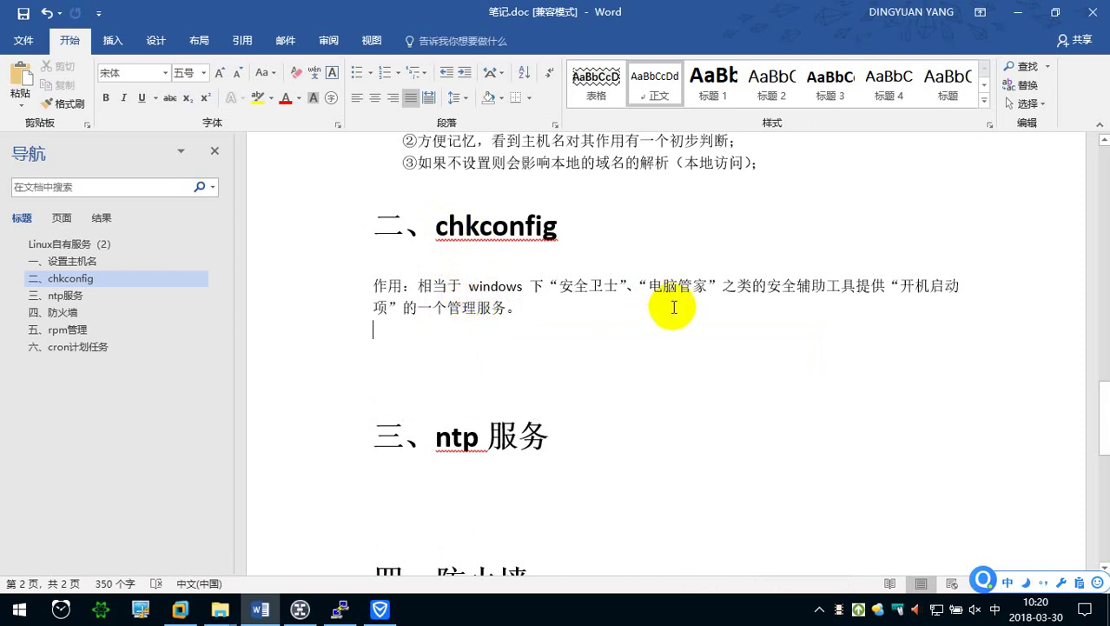
- Make the phrase 提供…管理服务 bold and red
drag(858, 286, 508, 307)
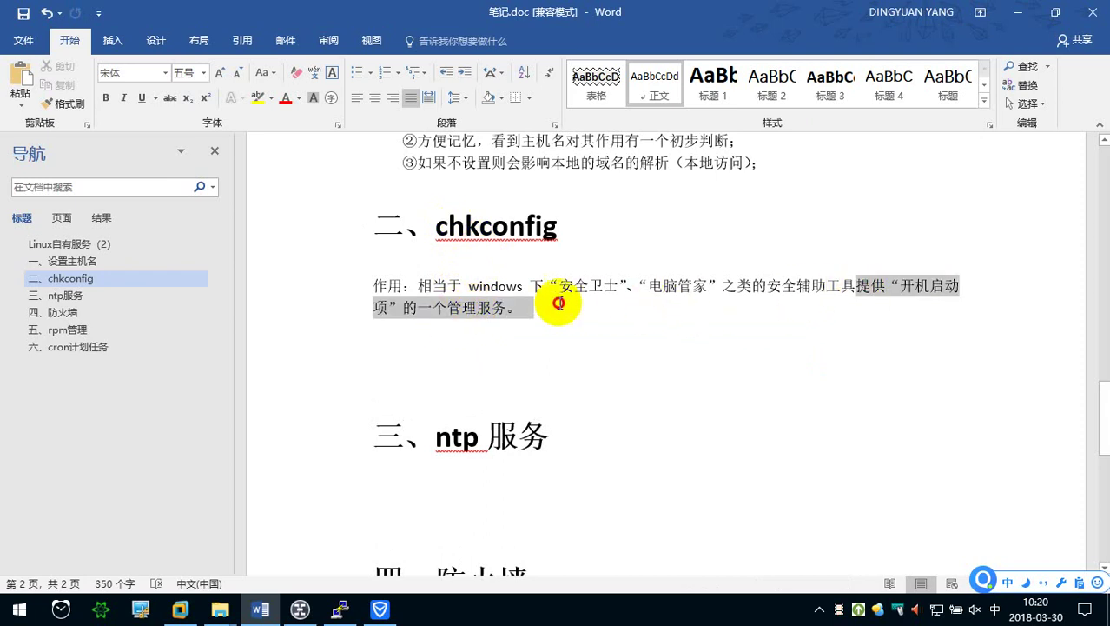
click(105, 98)
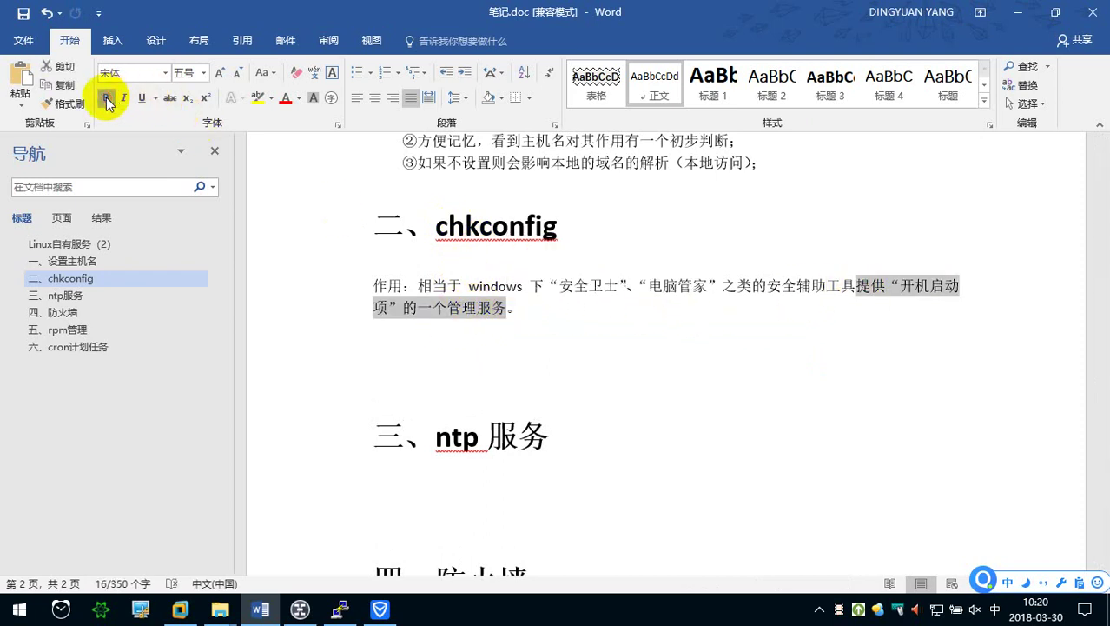
click(285, 98)
click(527, 316)
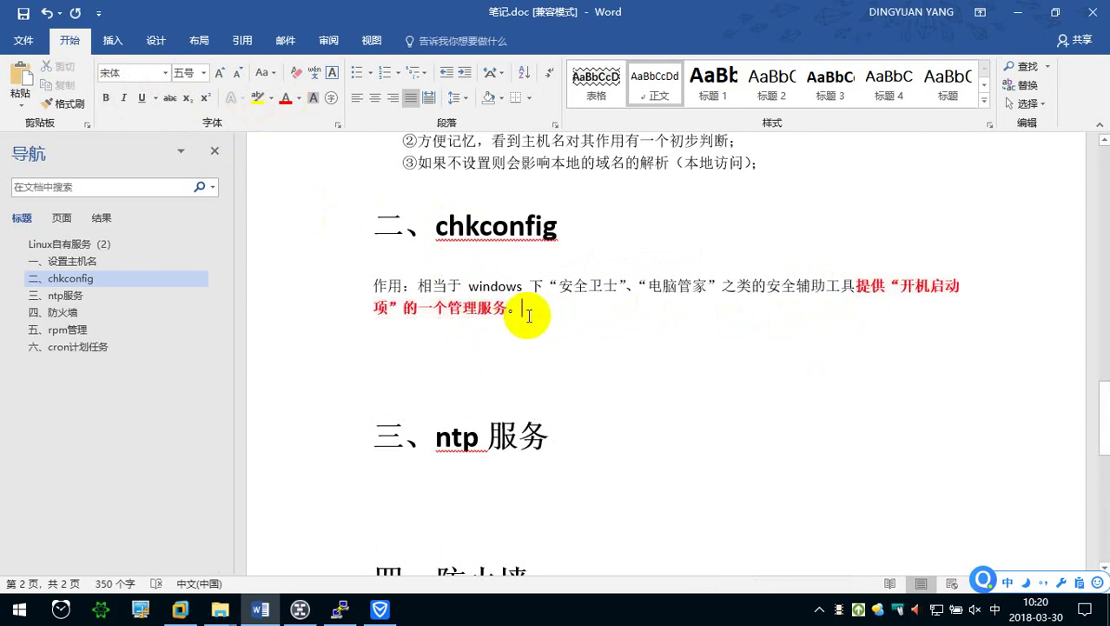
- Add two blank lines below the sentence and save the document
key(Return)
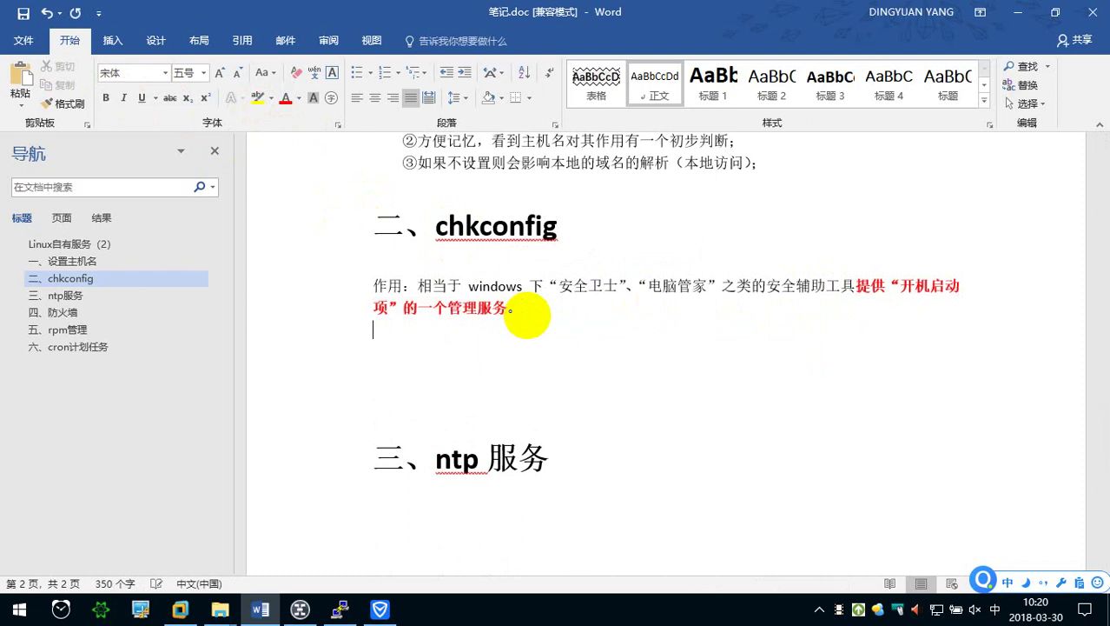
key(Return)
key(ctrl+s)
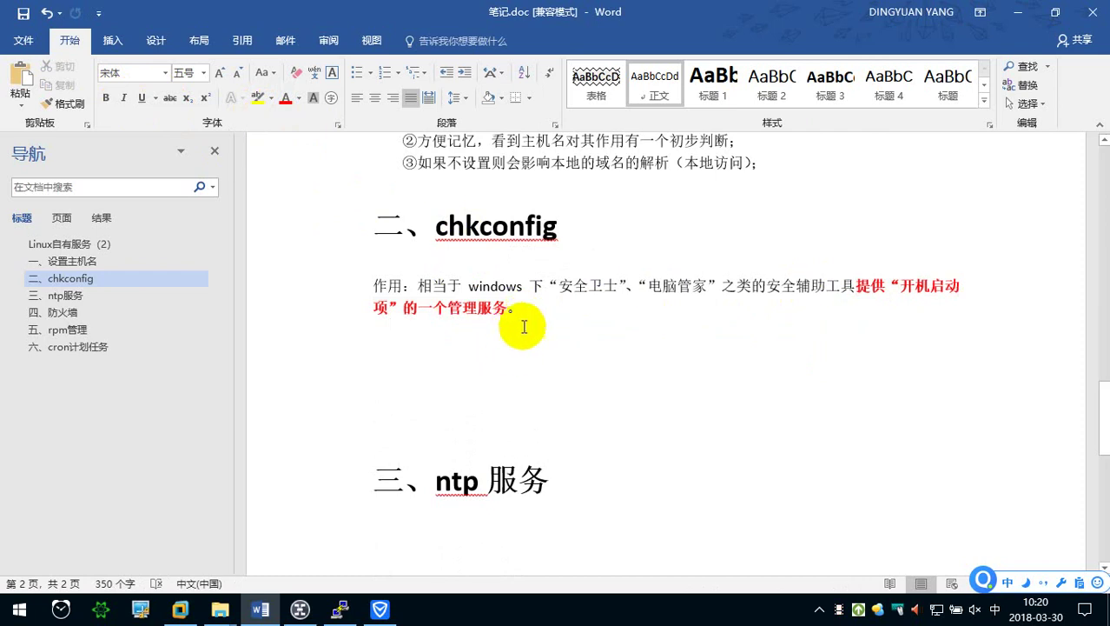
click(339, 608)
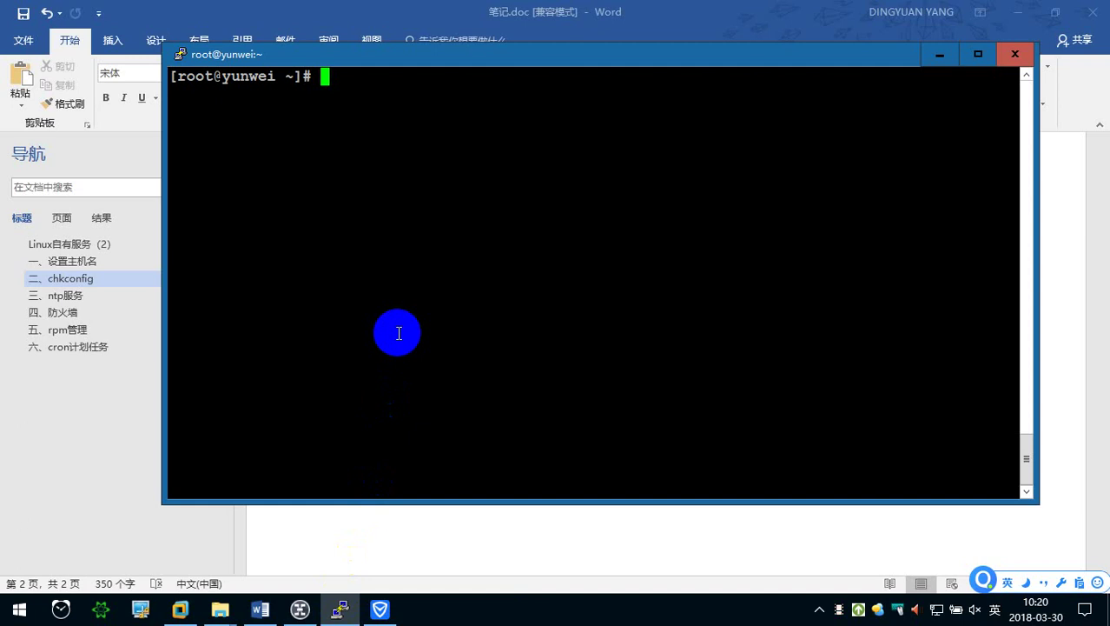
click(179, 608)
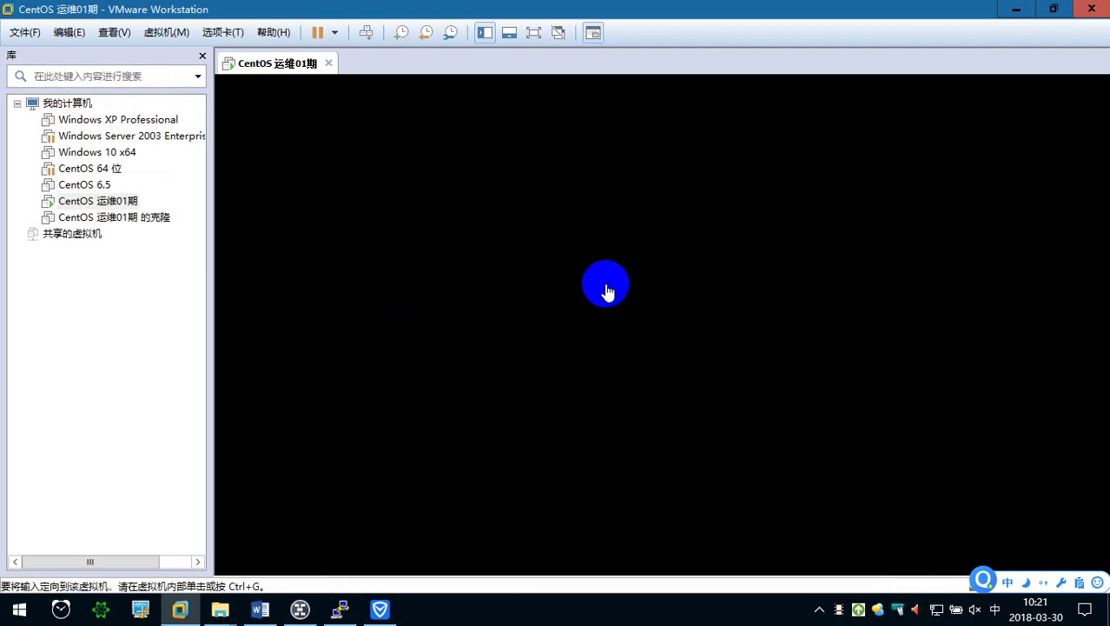
click(1013, 9)
click(533, 508)
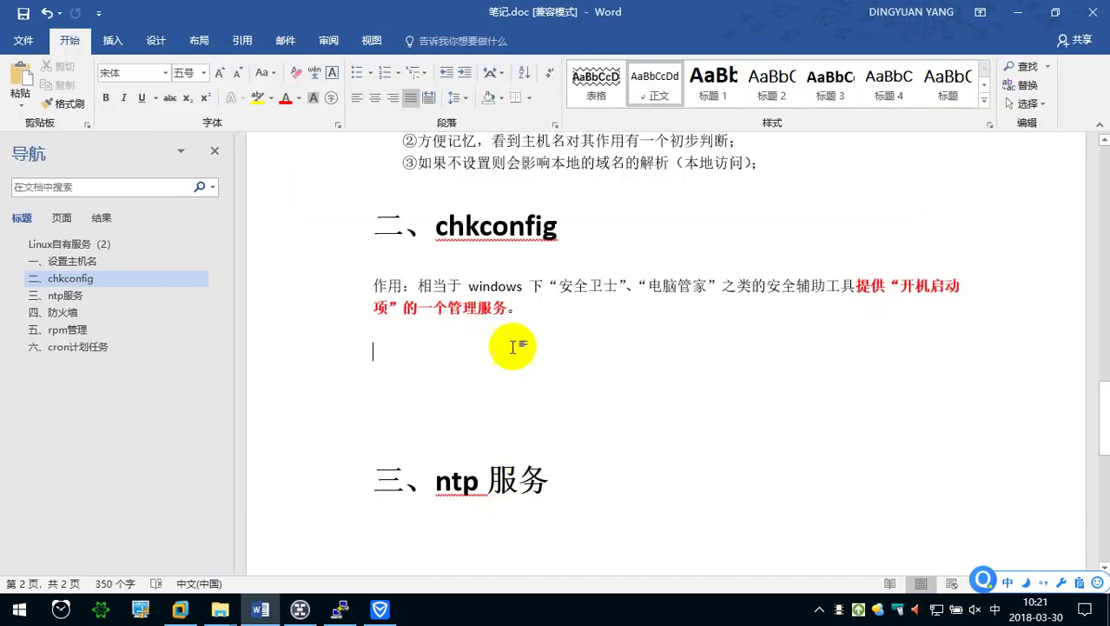
- Write that some Linux software needs boot services added manually, and they can be viewed and deleted
text(在)
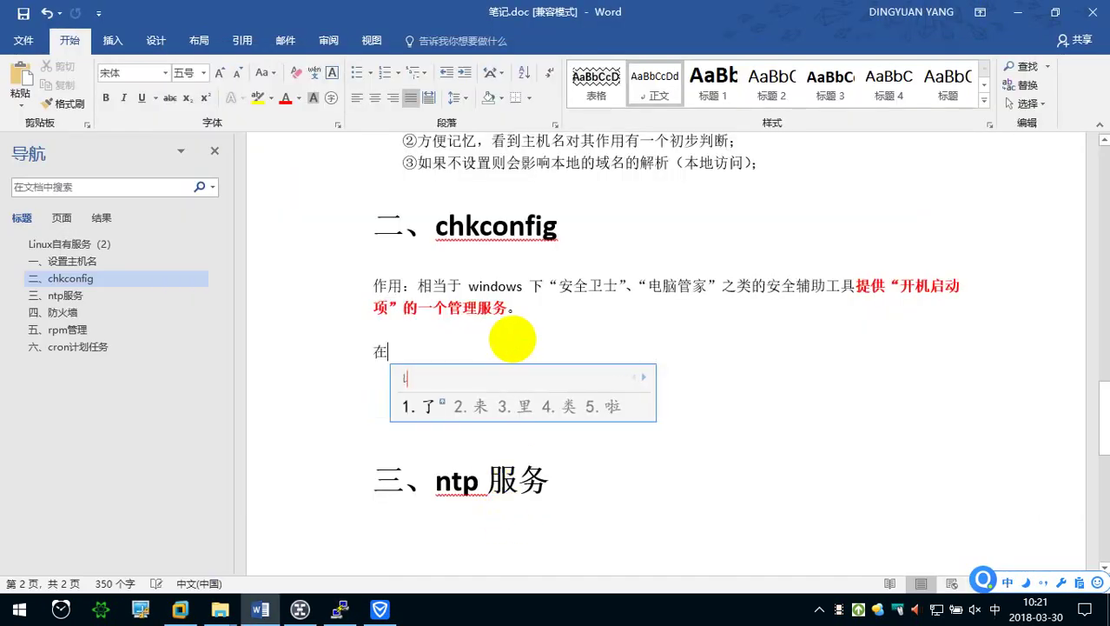
text(linux下,bu)
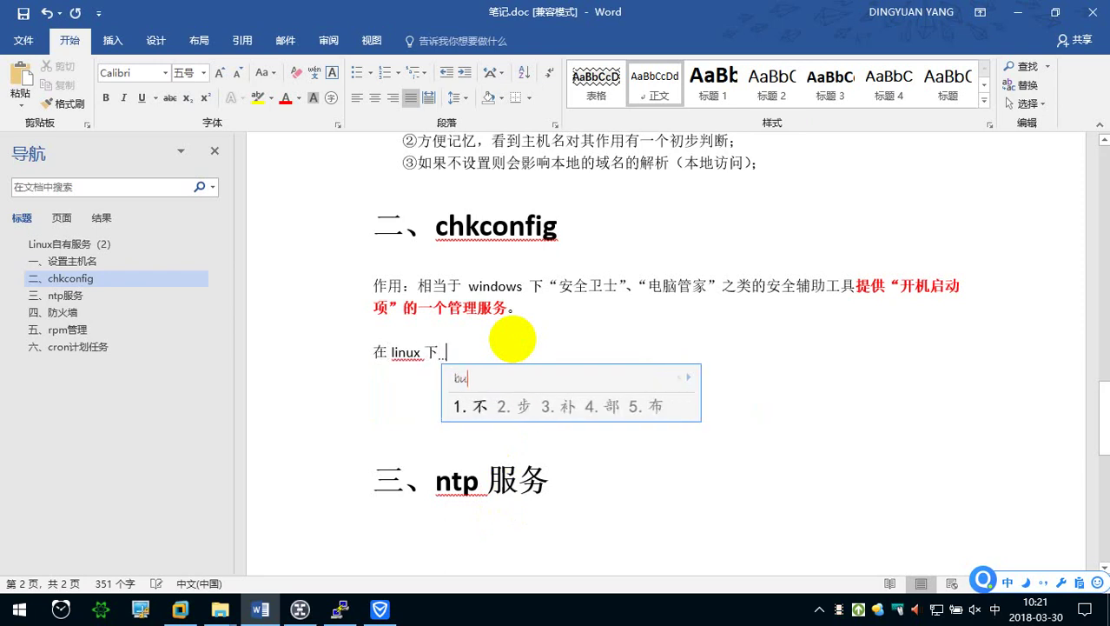
text(不是)
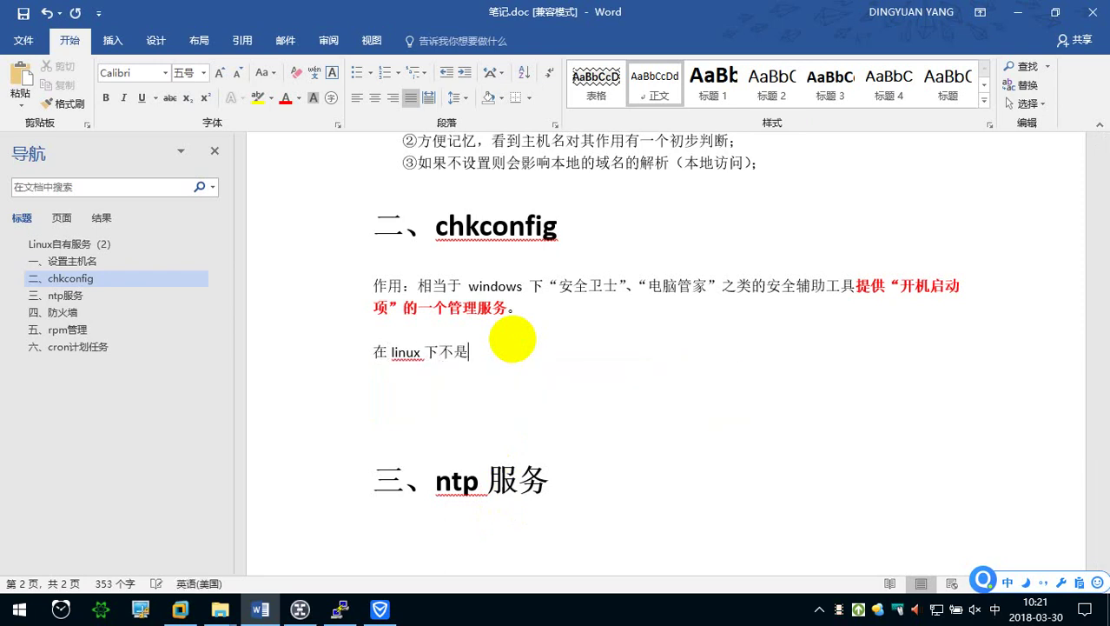
text(所有的)
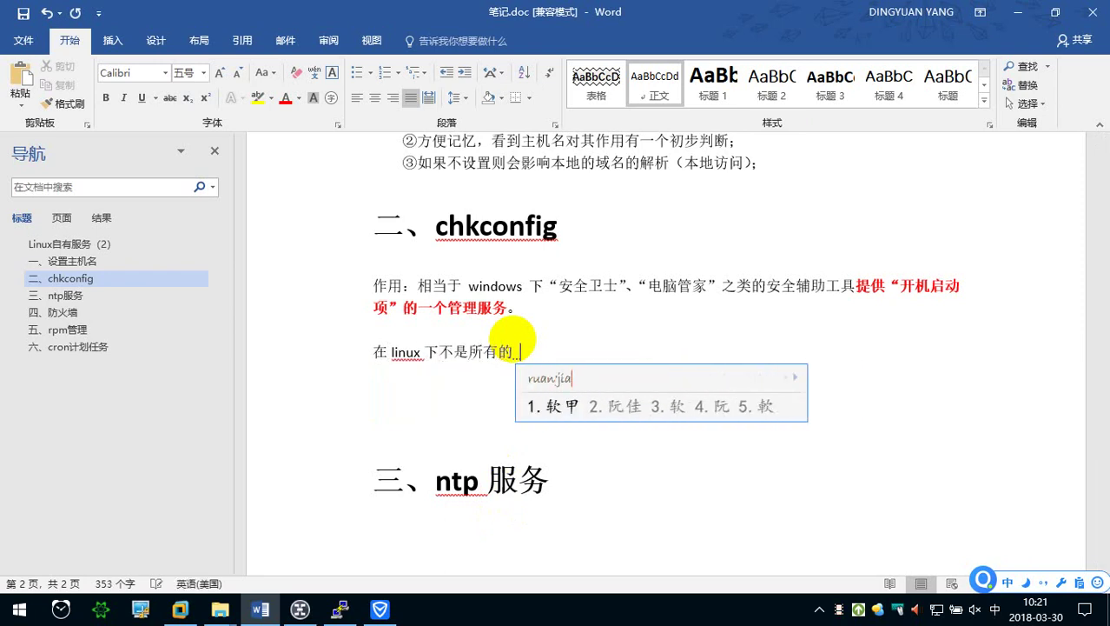
text(软件安装完成)
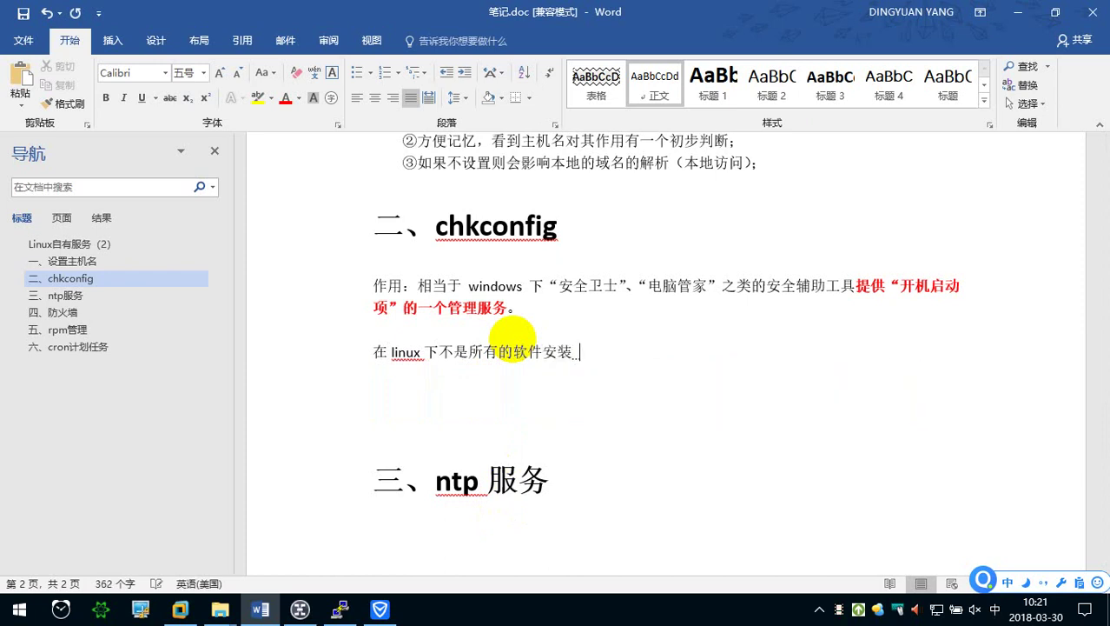
text(之后，dou都有)
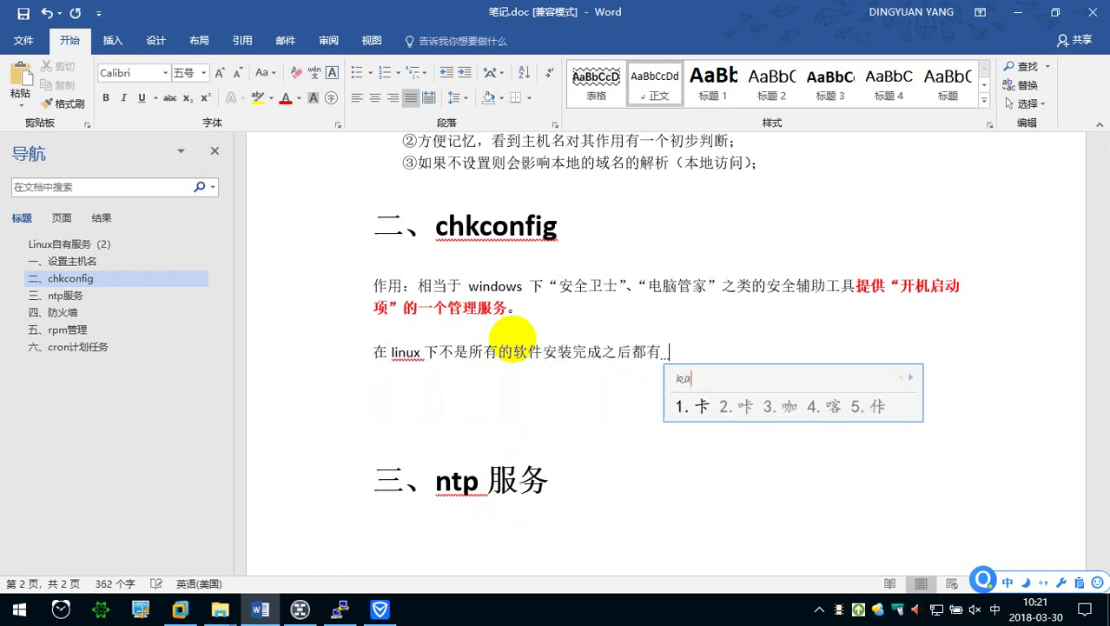
text(开机qido启动服务，)
text(有的)
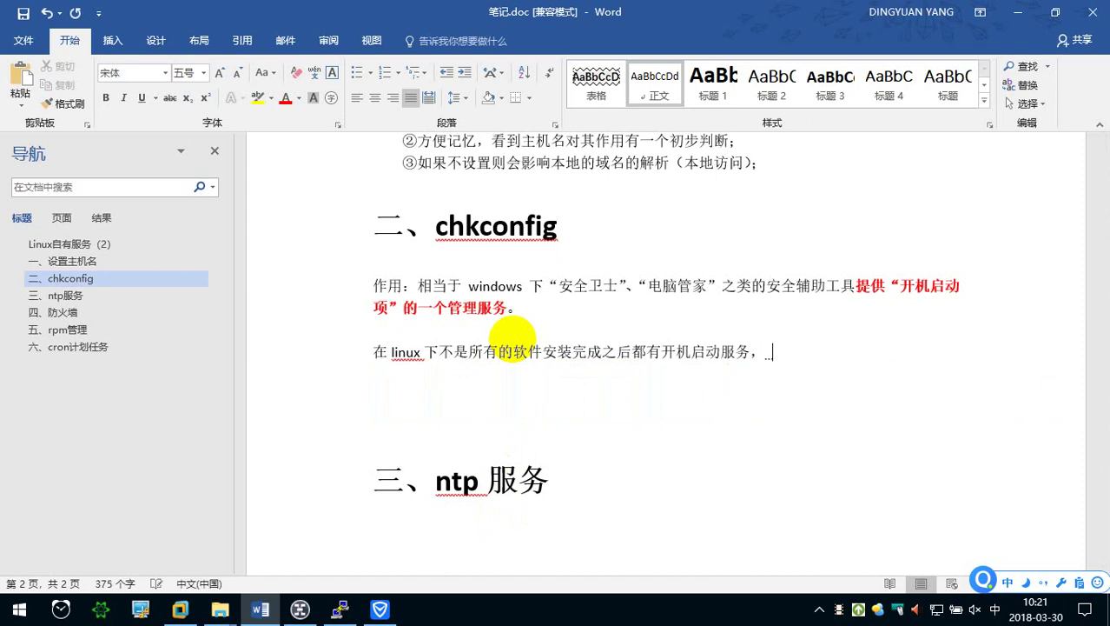
text(可能xuy需要自己去tianj添加)
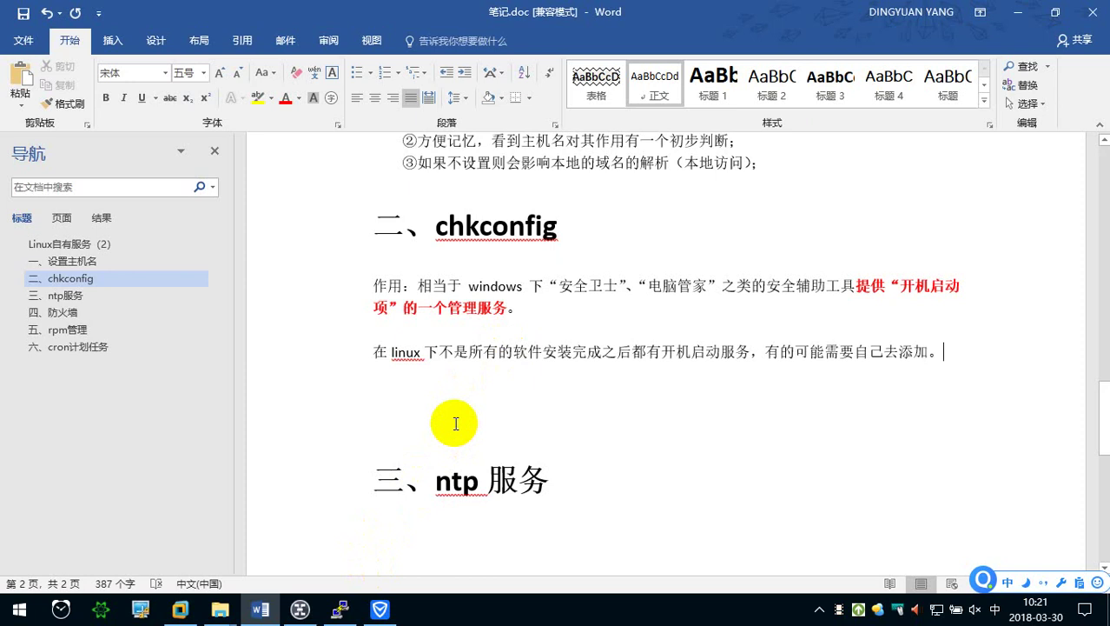
text(chuci)
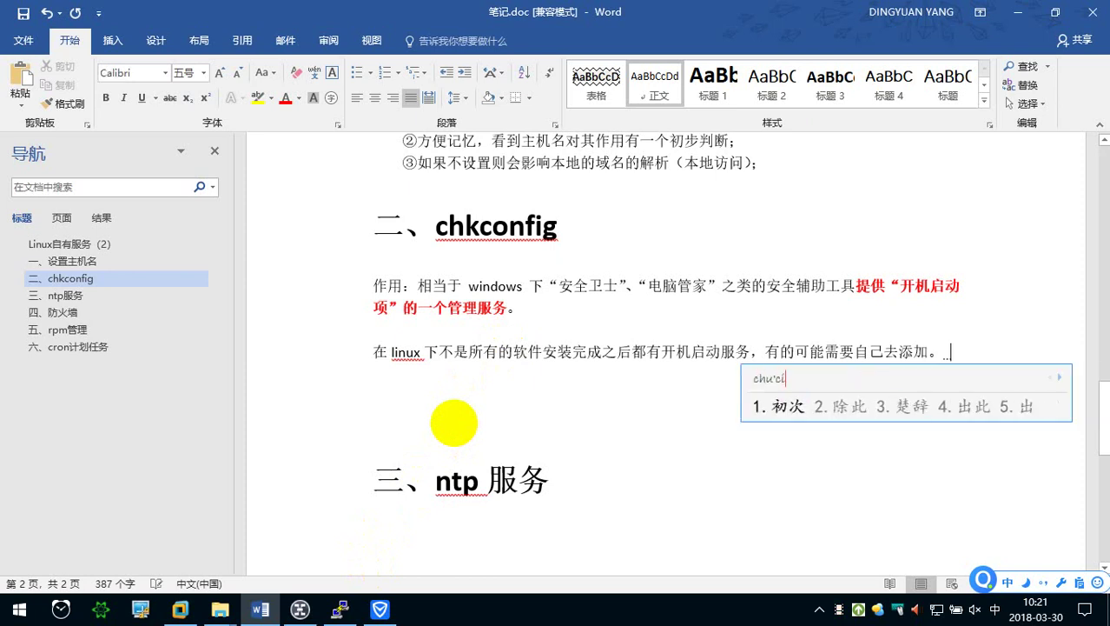
text(2)
text(之后还可以)
key(BackSpace)
key(BackSpace)
key(BackSpace)
key(BackSpace)
text(外还keyi chakan he shanchu)
key(space)
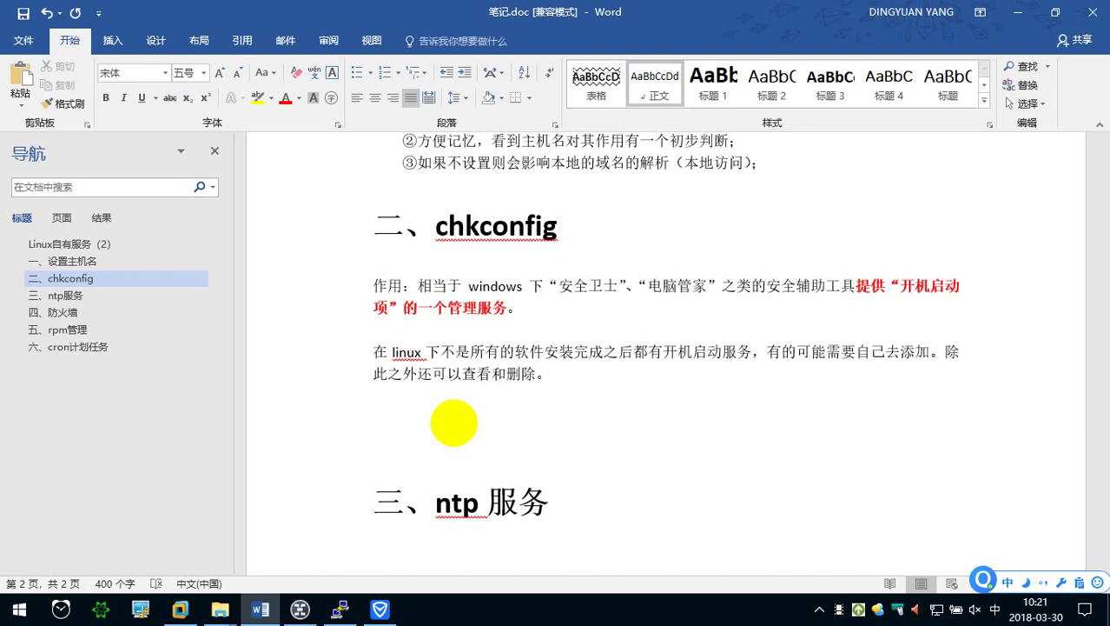
key(Return)
key(Return)
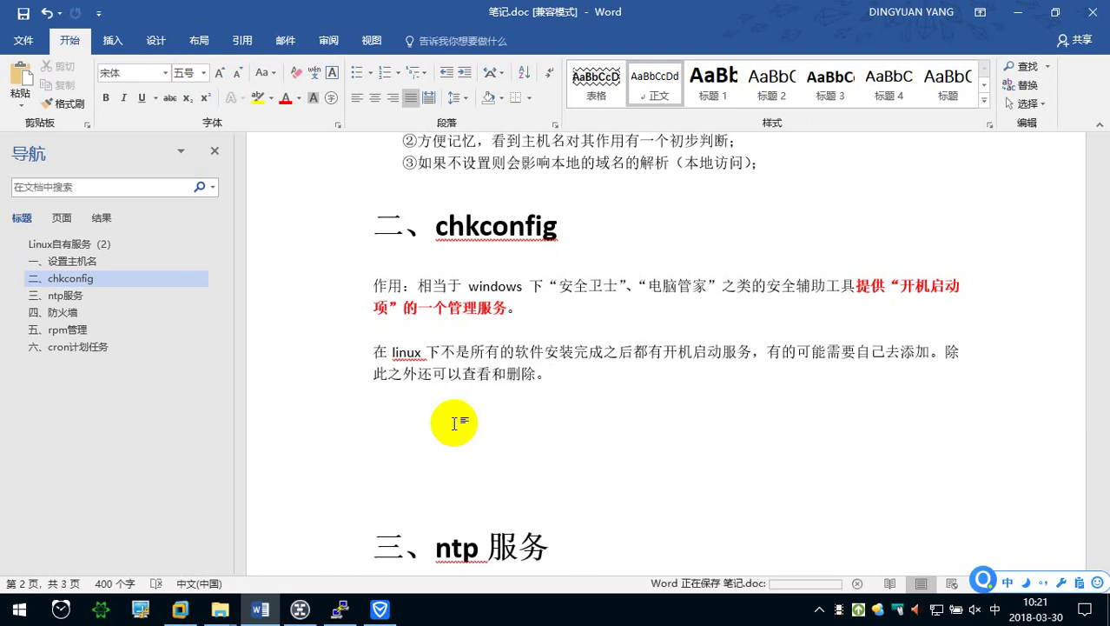
scroll(439, 382, down, 1)
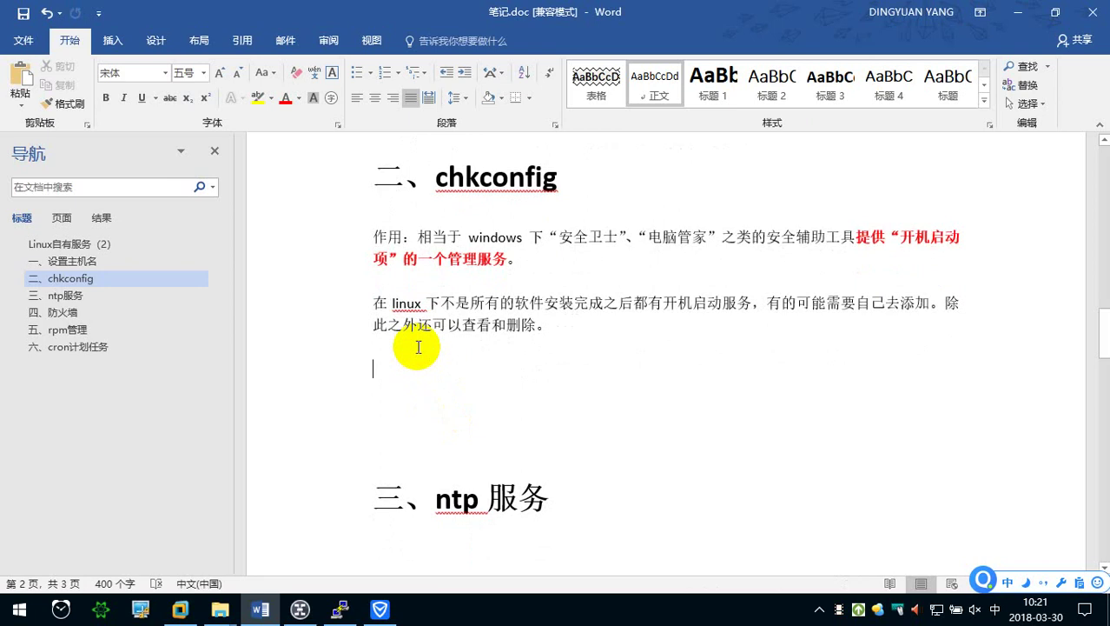
- Add the item ①开机启动服务查询 using the IME's circled-number symbol
text(y)
key(Down)
key(space)
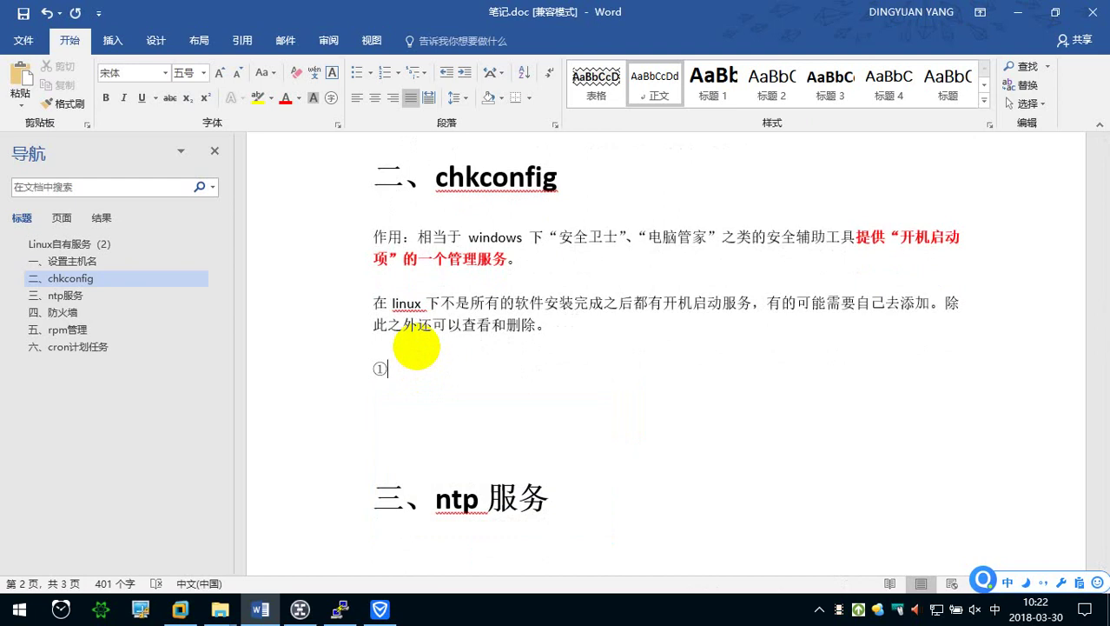
text(kaiji)
key(space)
text(qi'dong)
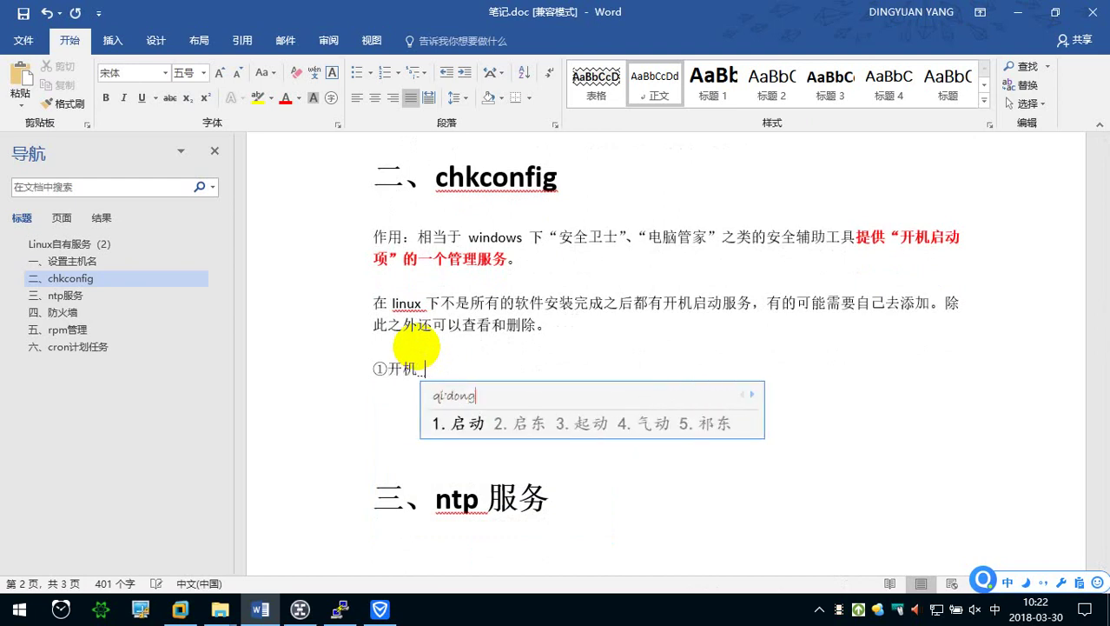
key(space)
text(fuwu)
key(space)
text(chaxun)
key(space)
key(Return)
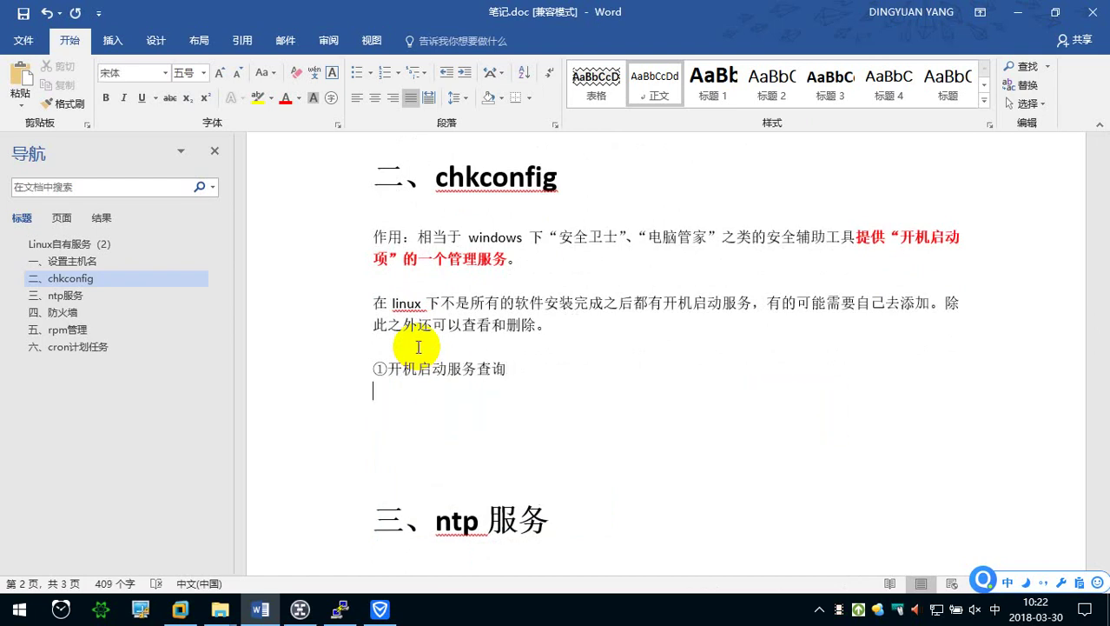
- Add the command #chkconfig --list beneath it, restoring the autocorrected dash to --
text(#chk)
key(shift)
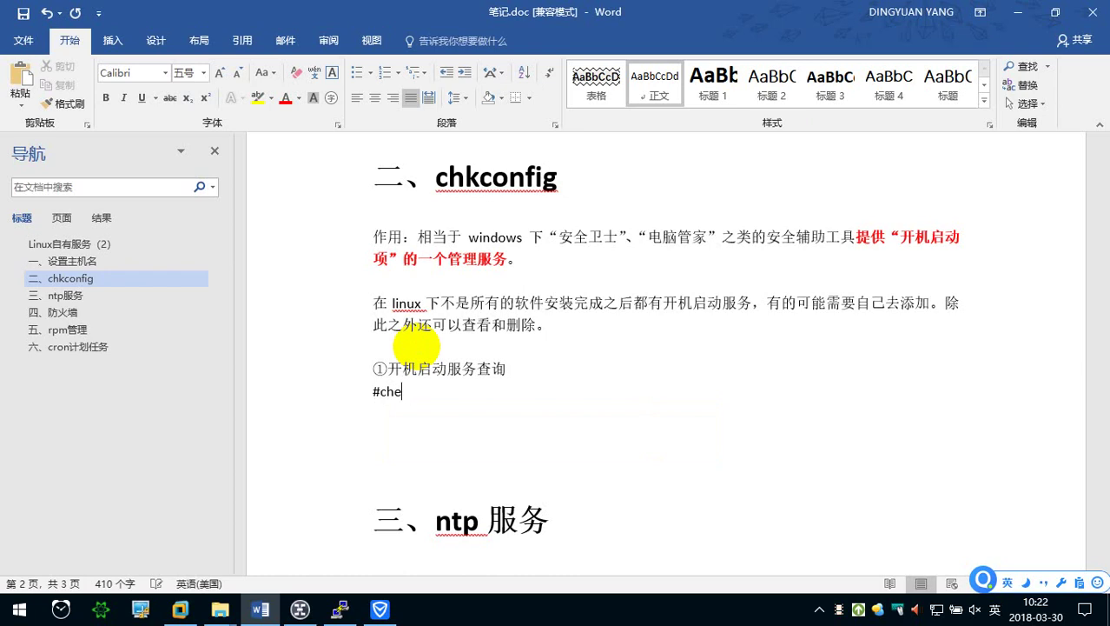
text(k)
text(config)
text( --list)
key(Return)
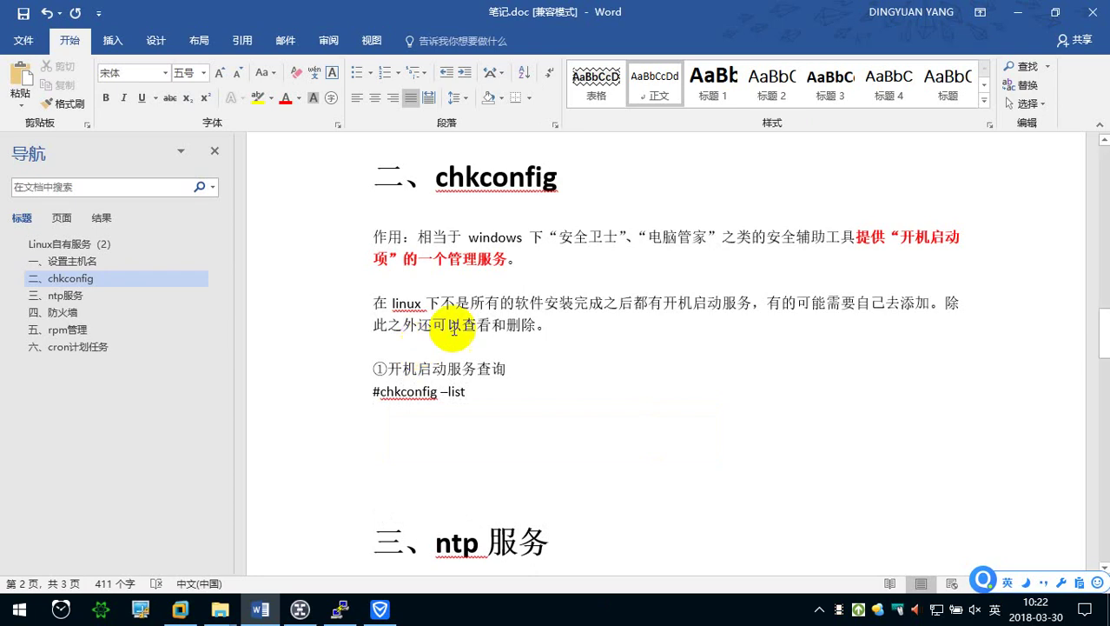
click(450, 392)
key(BackSpace)
text(--)
click(439, 416)
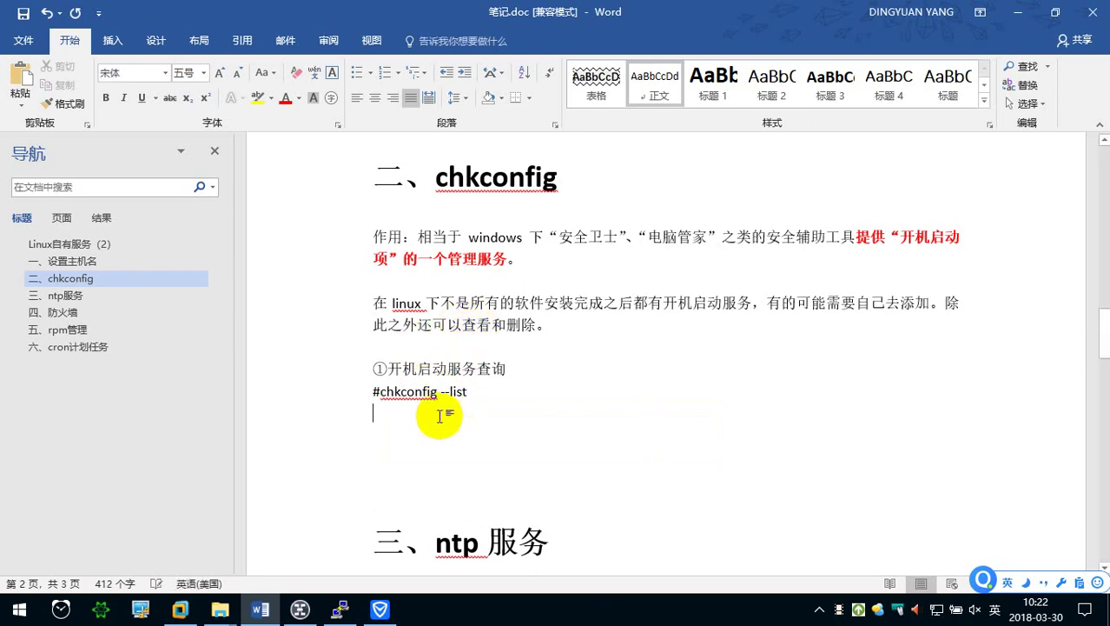
scroll(439, 416, down, 1)
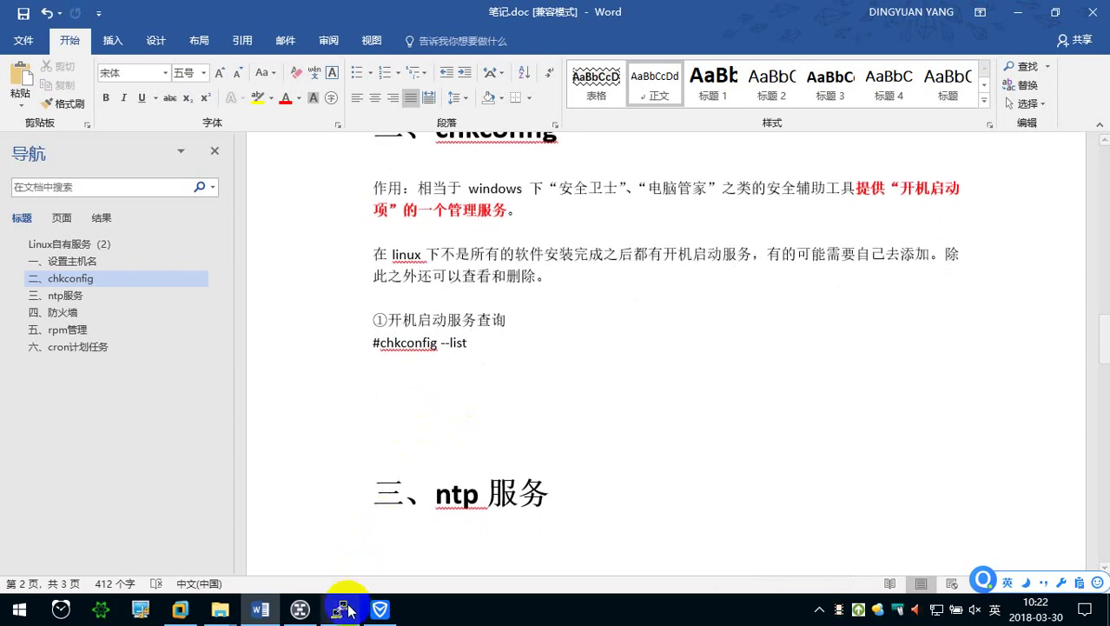
- In the PuTTY session on yunwei, run chkconfig --list
click(340, 609)
text(chkconfig --list)
key(Return)
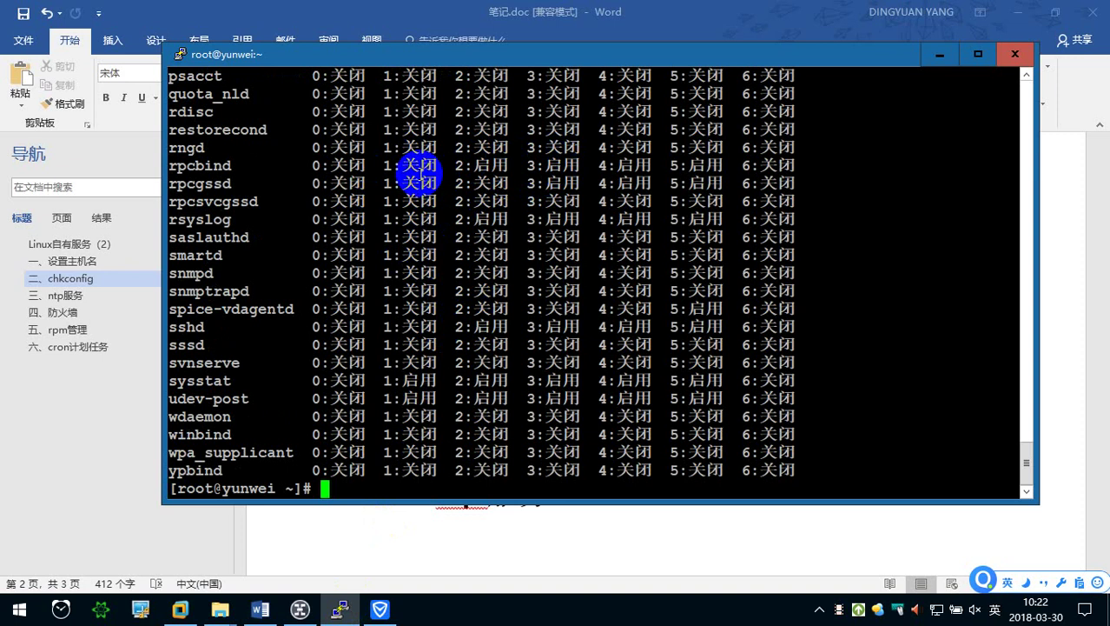
- Log in as root on the CentOS VM console in VMware Workstation
click(180, 609)
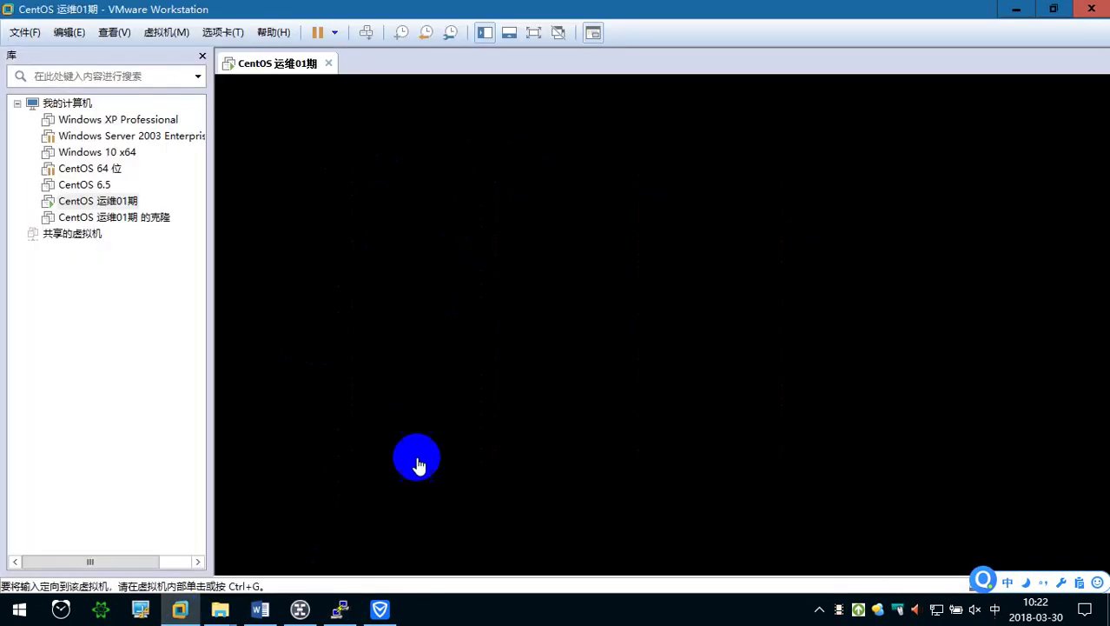
text(root)
key(Return)
key(shift)
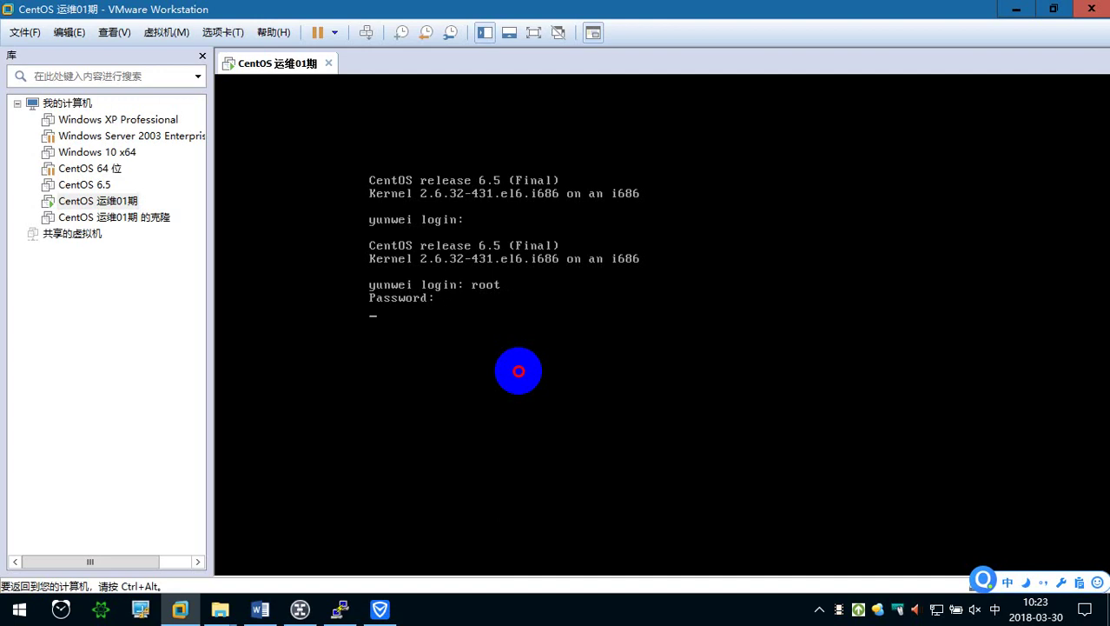
key(Return)
- Run chkconfig --list on the console, then release input from the VM
text(chkconfig --list)
key(Return)
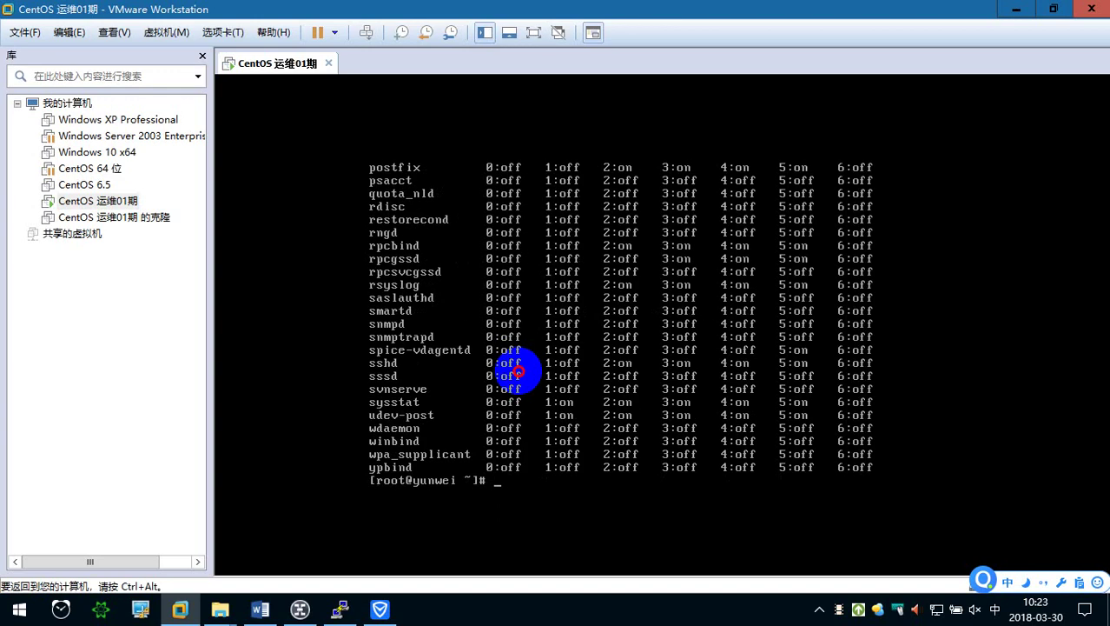
key(ctrl+alt)
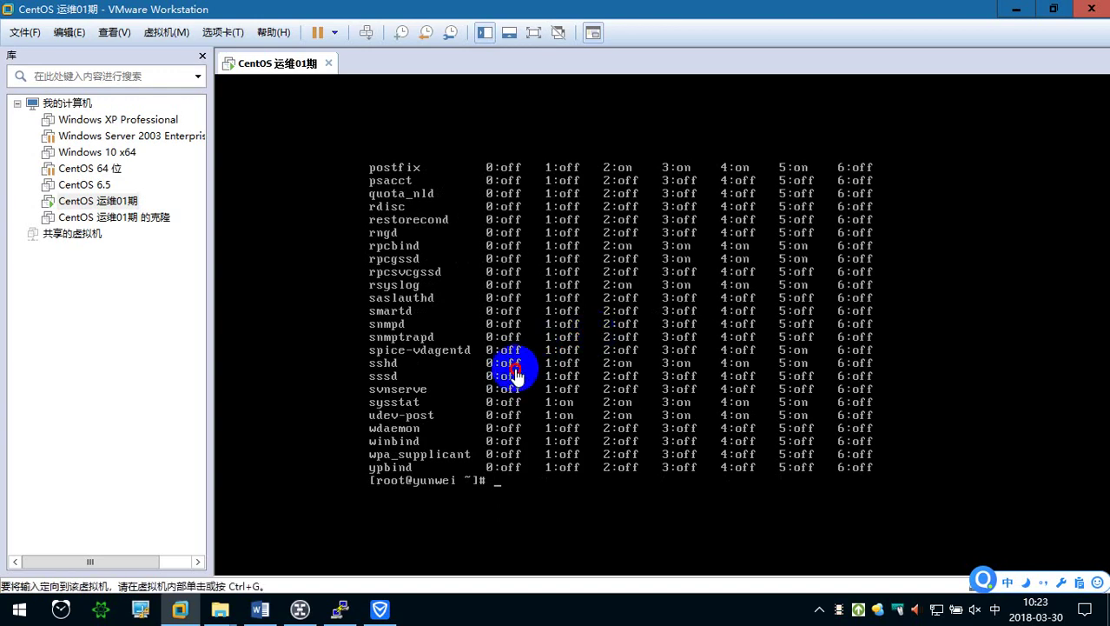
click(345, 611)
- Highlight the httpd entry and its off status at runlevels 3 and 5
click(345, 611)
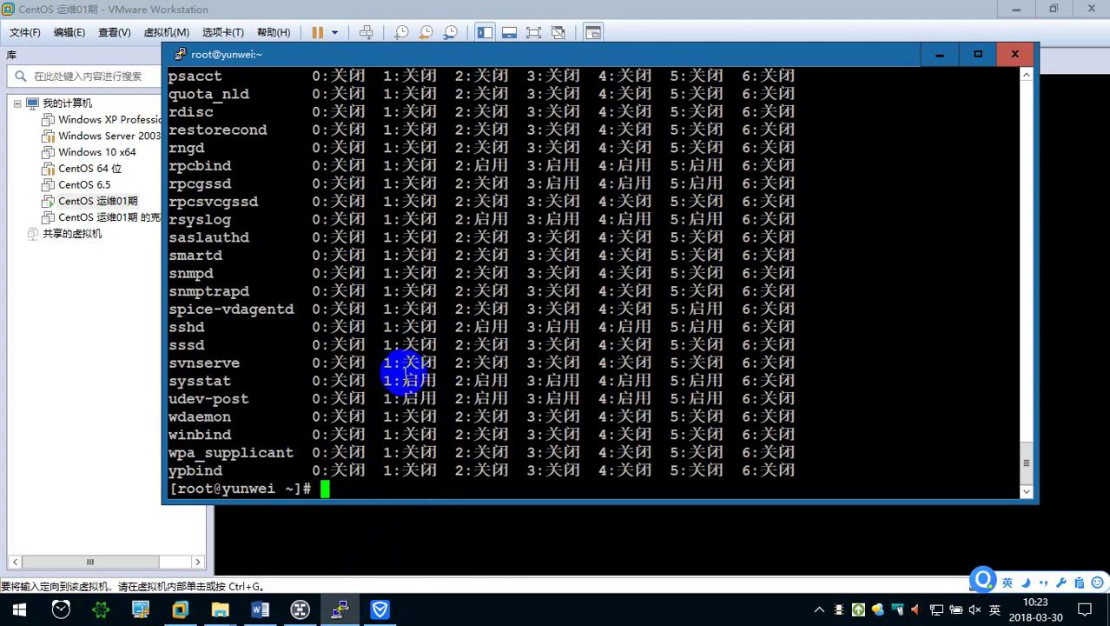
scroll(408, 352, up, 4)
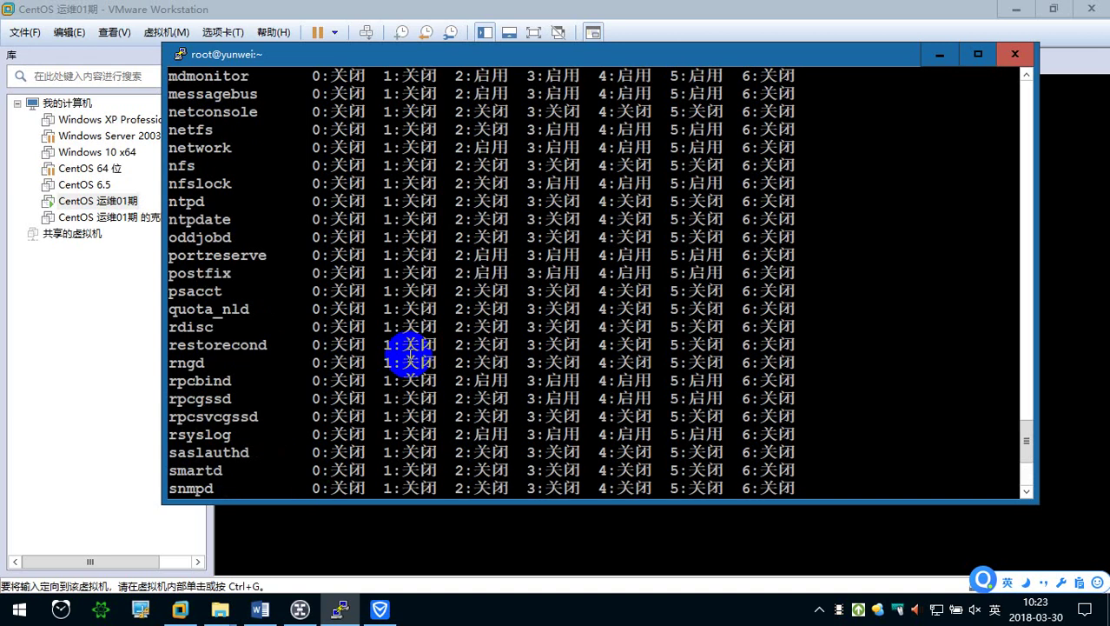
scroll(399, 352, up, 4)
double_click(193, 184)
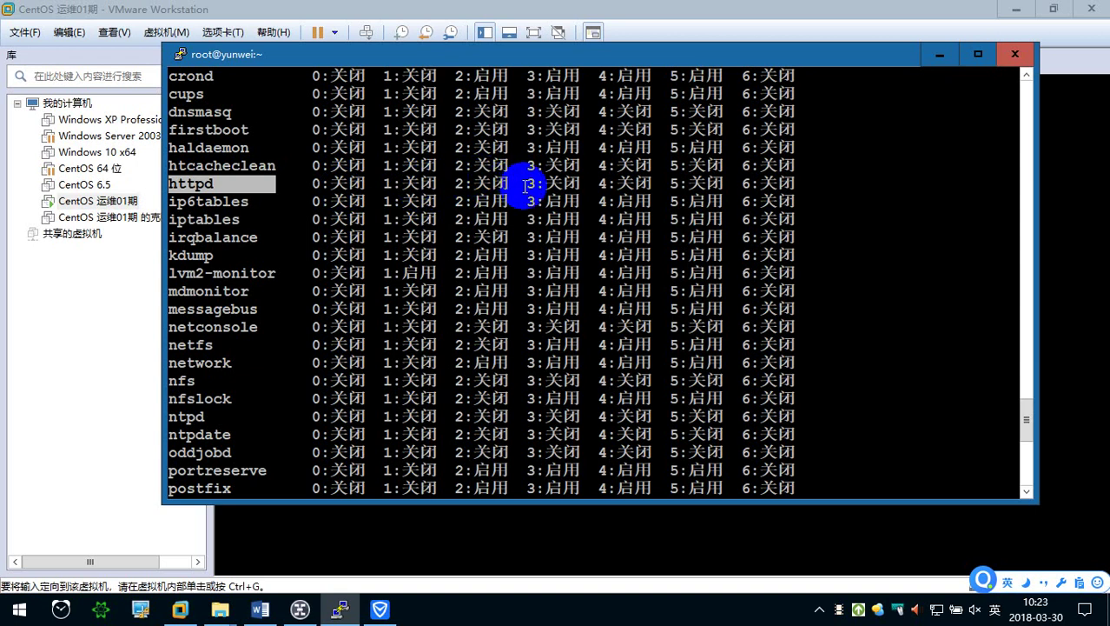
drag(523, 183, 579, 184)
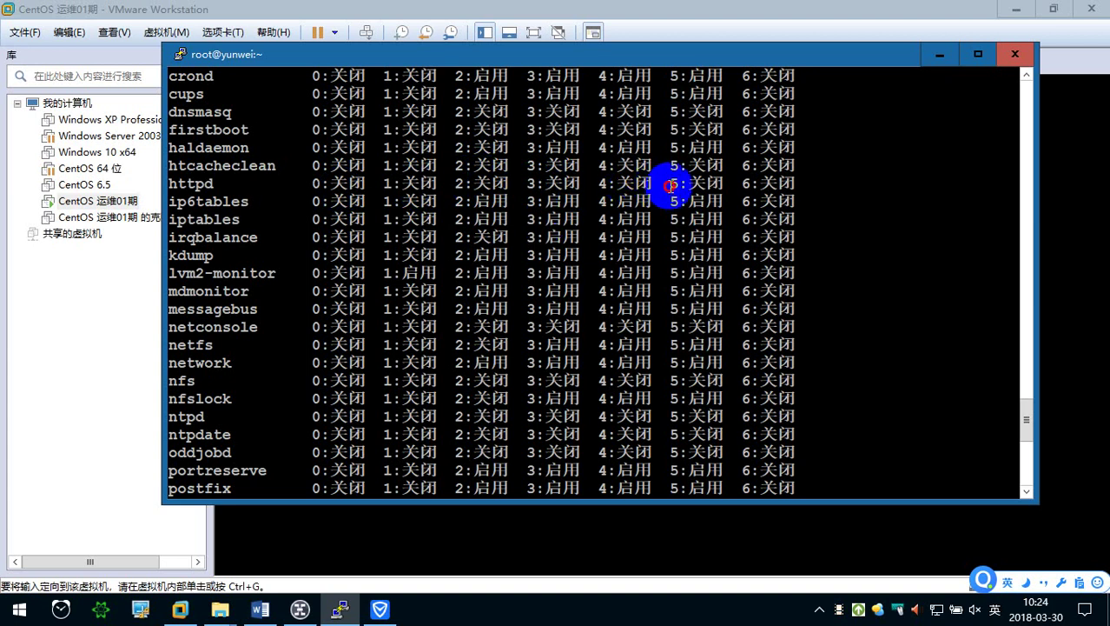
drag(672, 183, 723, 183)
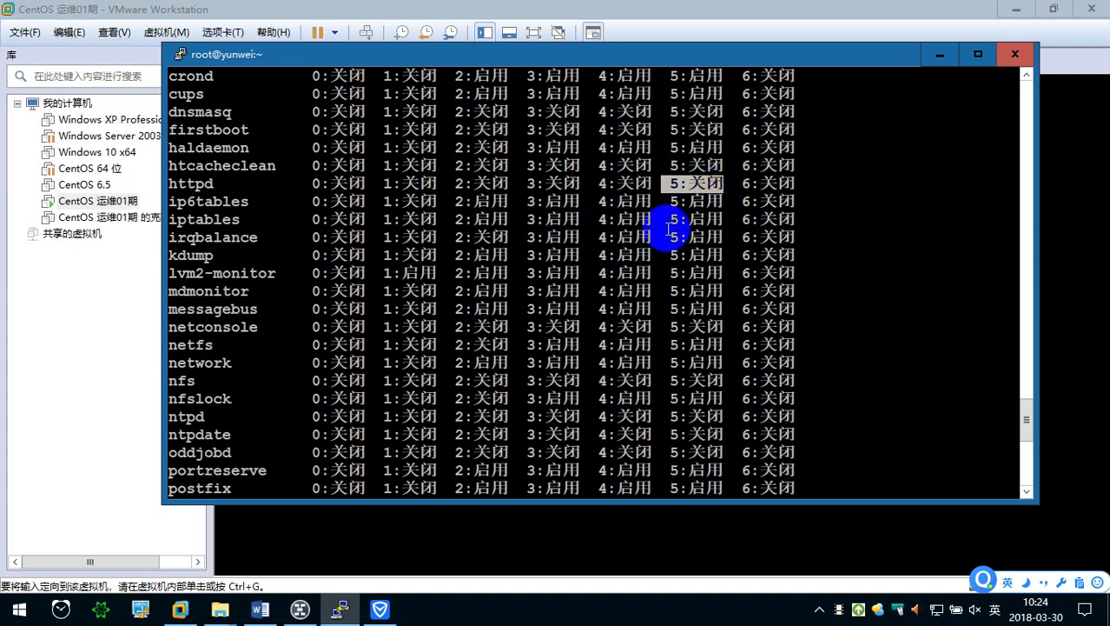
- Scroll to the end of the list, through ypbind and the prompt
scroll(421, 388, down, 4)
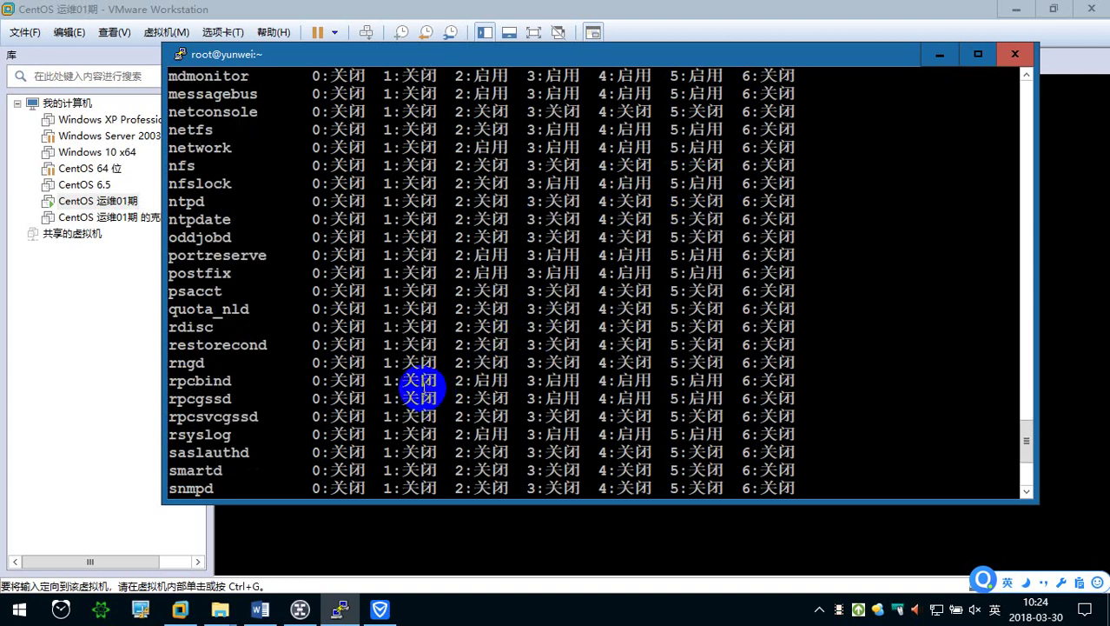
scroll(421, 388, down, 4)
scroll(399, 323, up, 4)
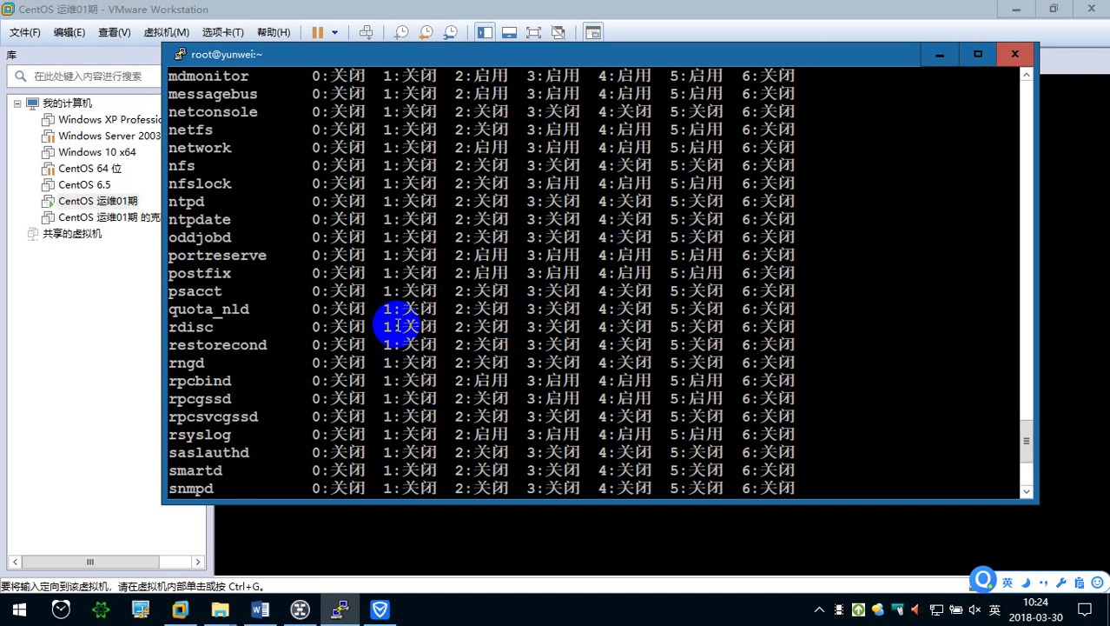
scroll(343, 361, down, 4)
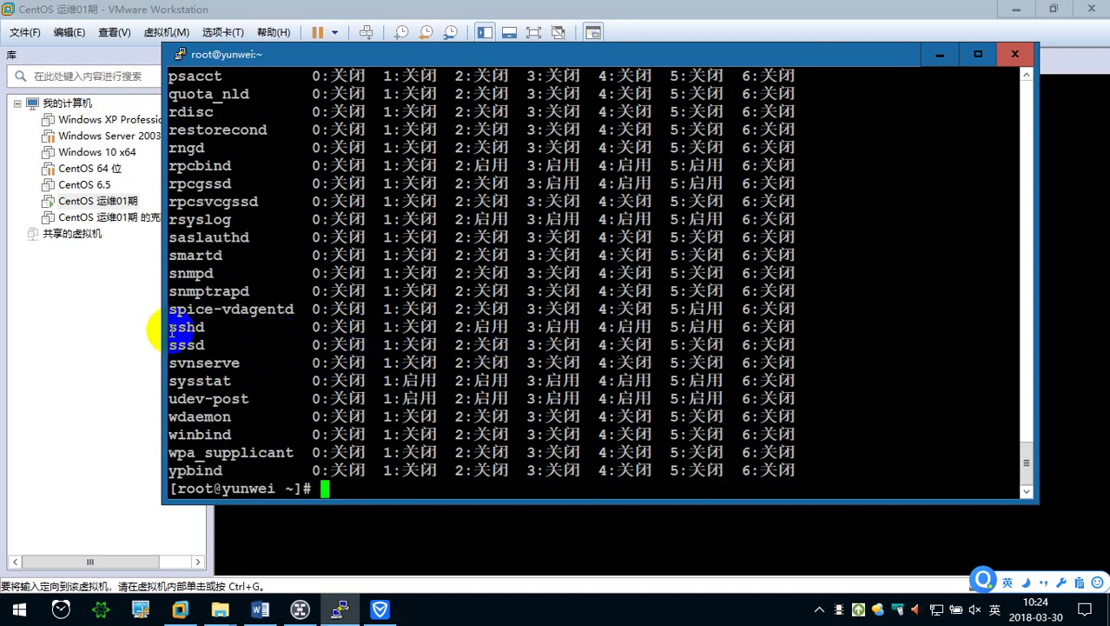
- Highlight the sshd row to show its status, then clear the selection
drag(171, 328, 786, 329)
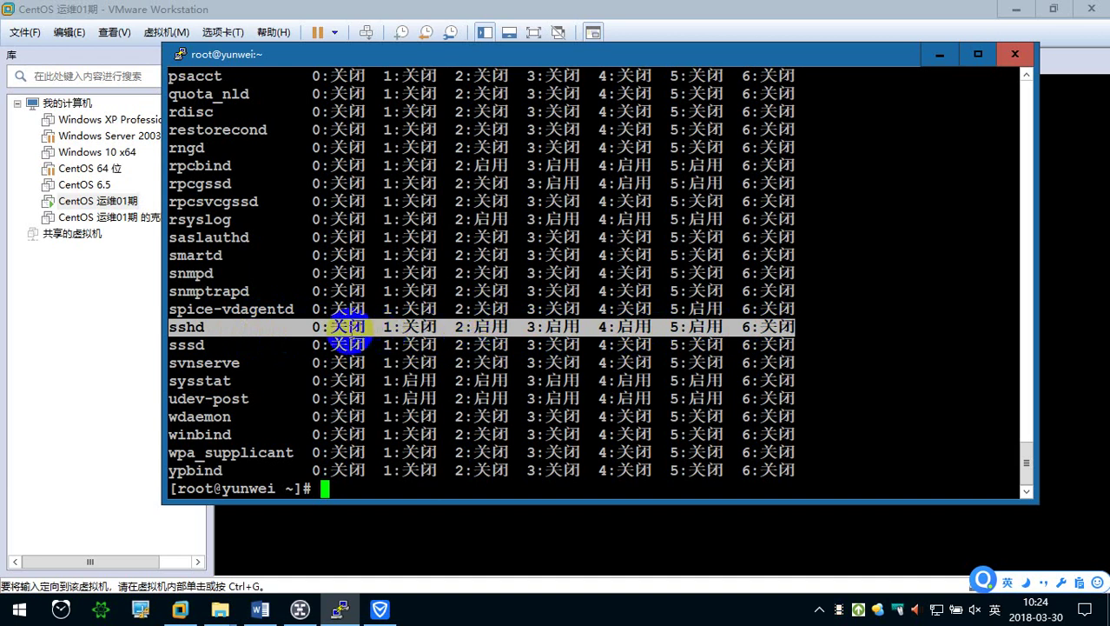
scroll(348, 329, up, 4)
scroll(348, 328, down, 4)
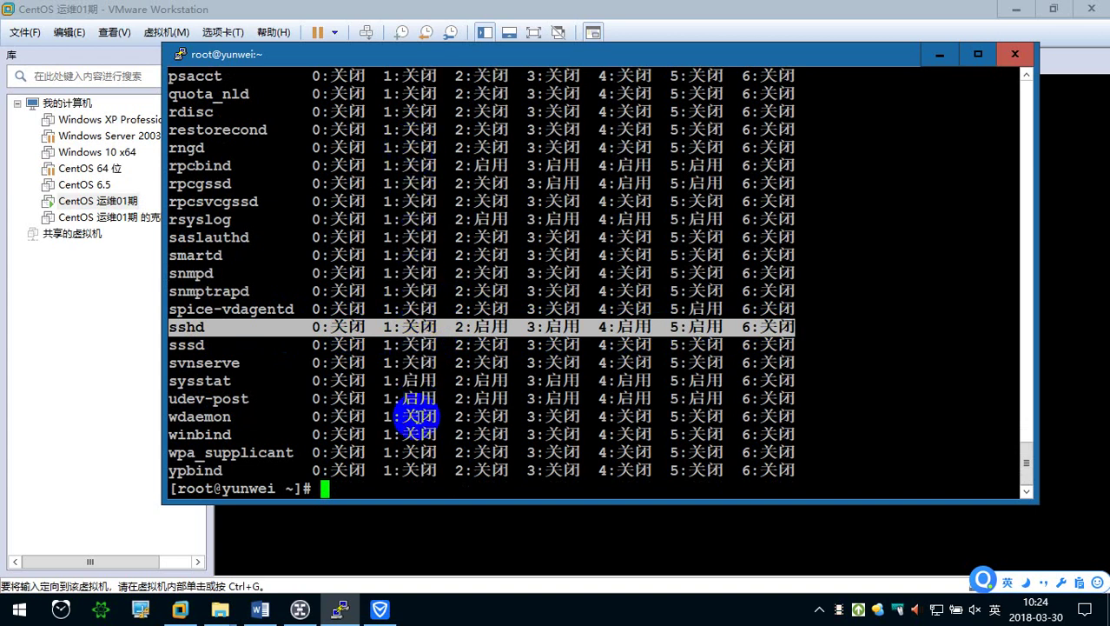
drag(401, 380, 414, 382)
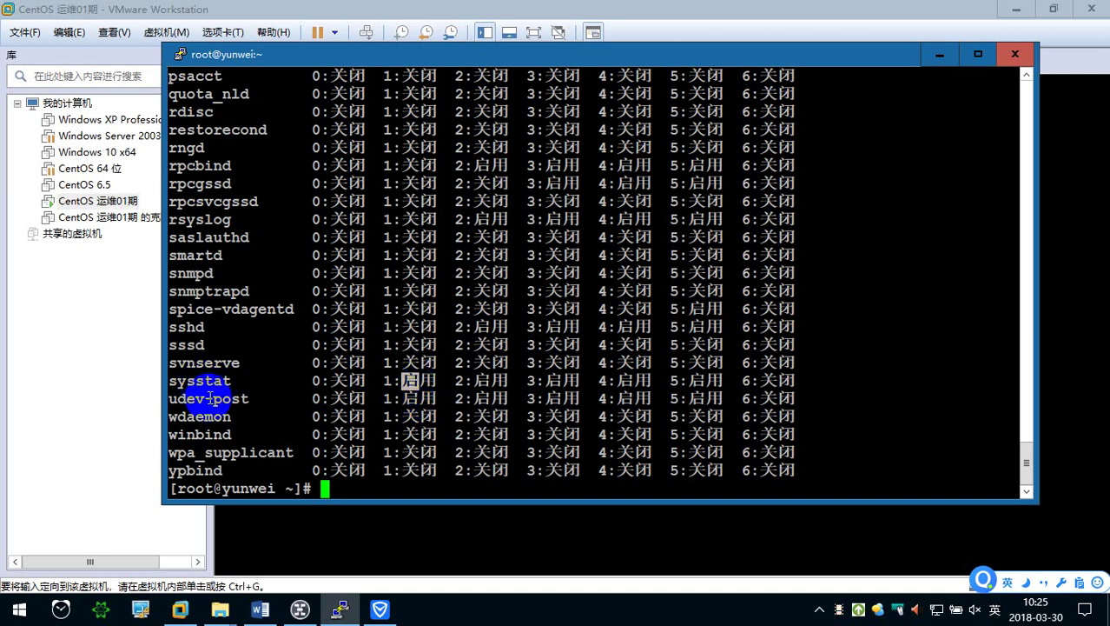
click(321, 396)
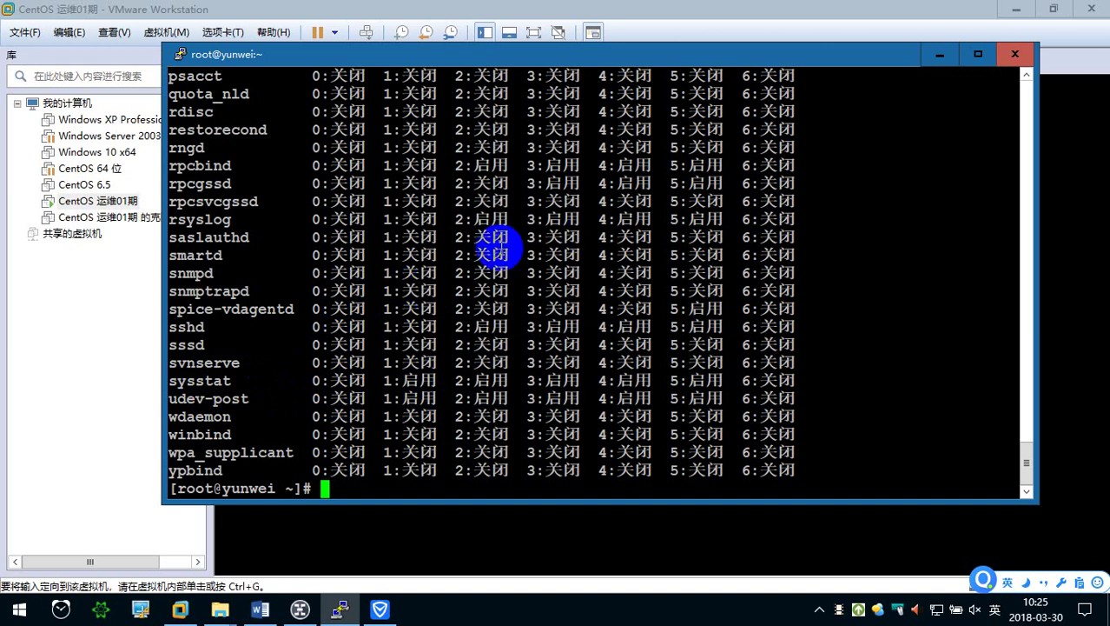
- Highlight the full httpd row, off in runlevels 0–6, and start a screen capture
scroll(491, 246, up, 4)
scroll(282, 190, up, 4)
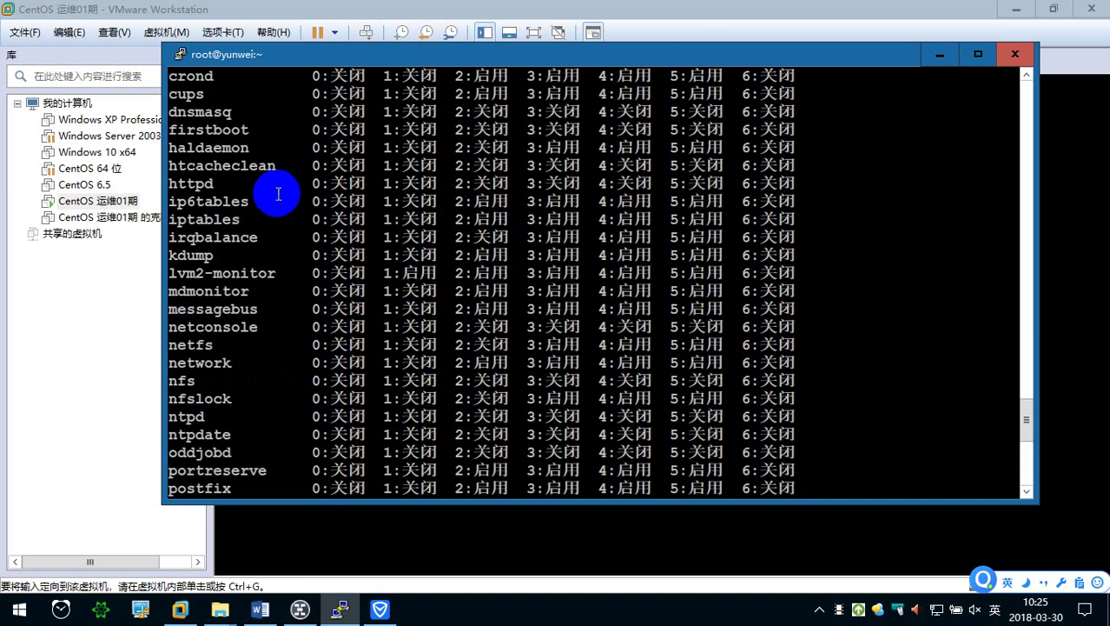
drag(167, 183, 786, 183)
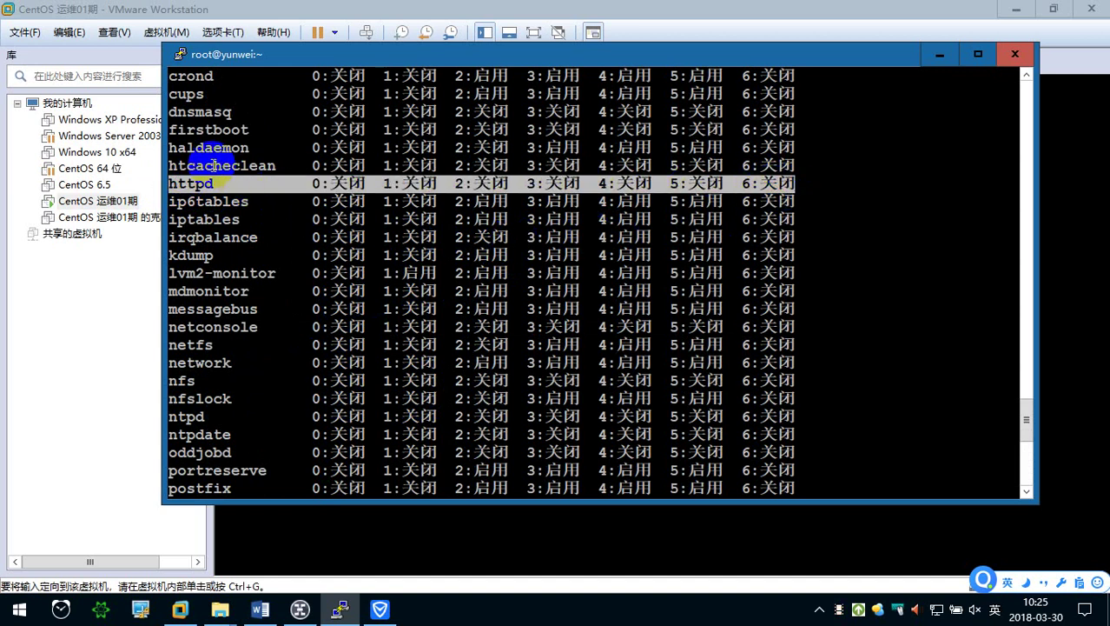
key(ctrl+alt+a)
- Capture the haldaemon–kdump terminal rows and paste the screenshot below #chkconfig --list
drag(165, 141, 812, 262)
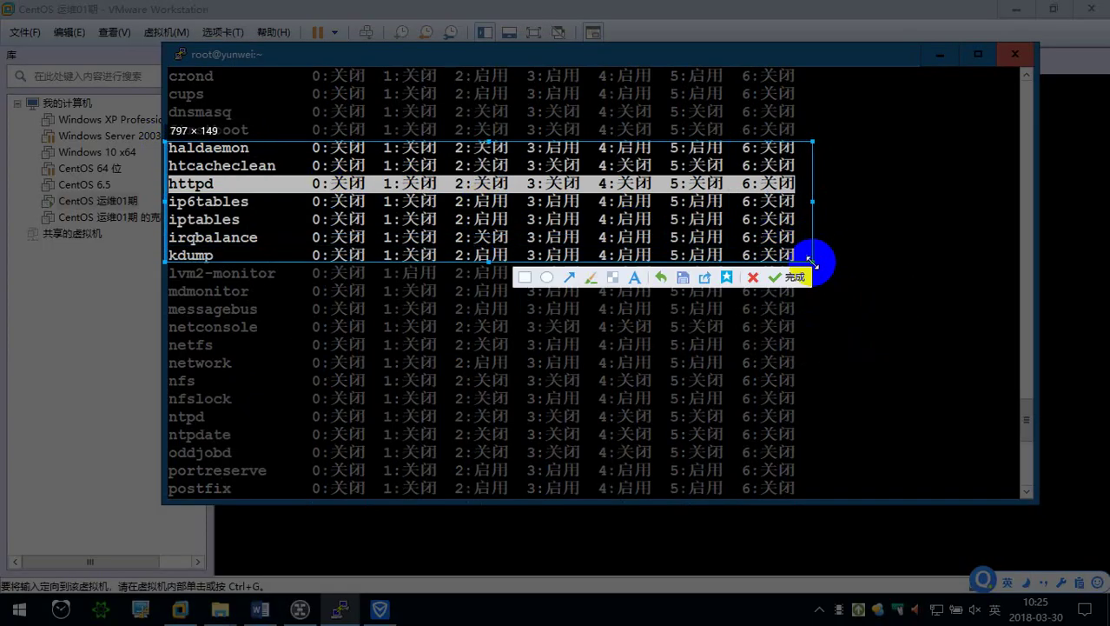
click(781, 272)
click(260, 609)
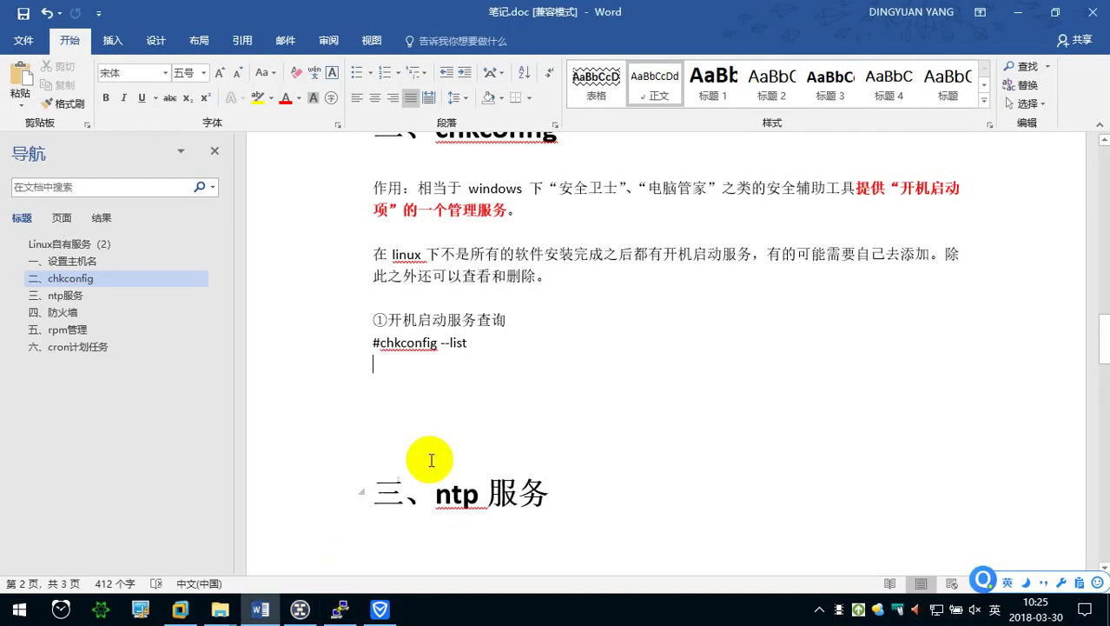
key(ctrl+v)
click(521, 416)
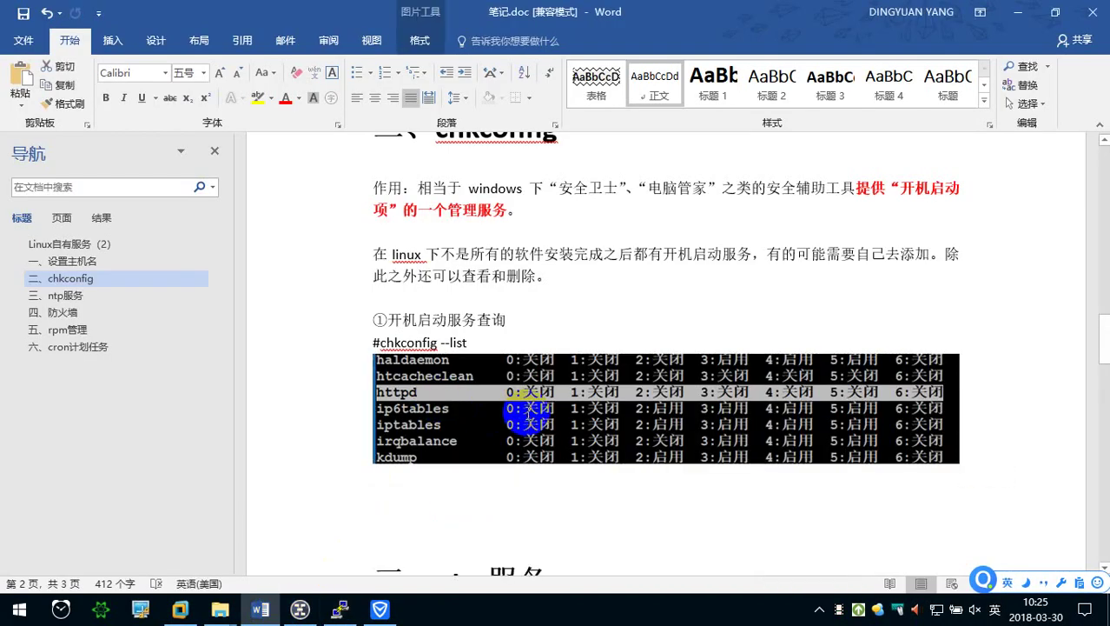
key(Down)
- Type the note line 其中0-6表示各个启动级别 below the screenshot
text(#)
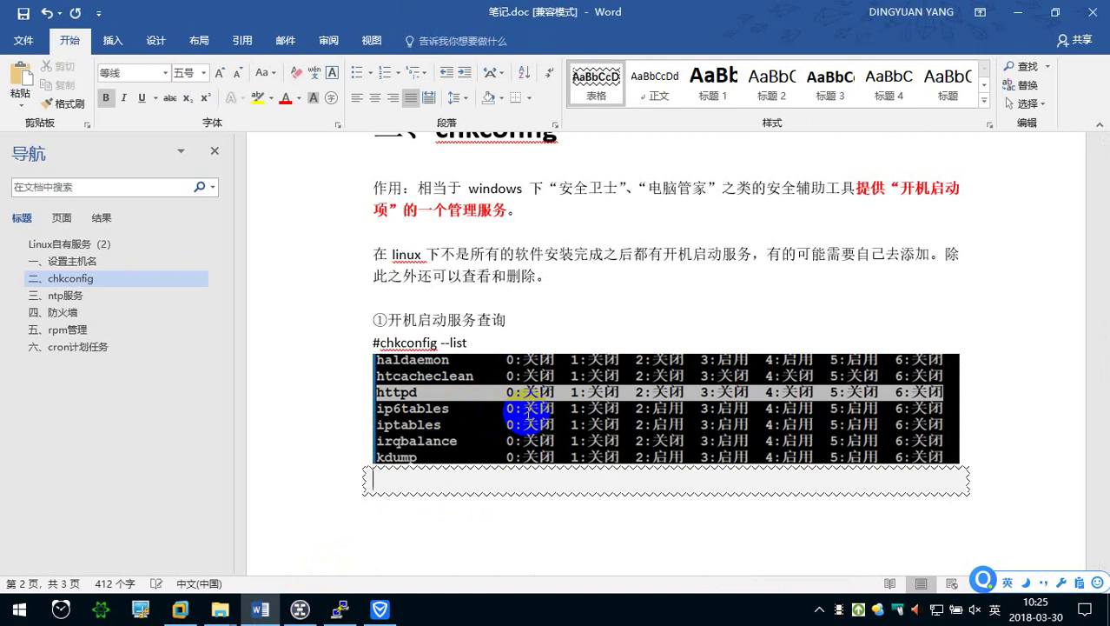
text(chk)
key(BackSpace)
key(BackSpace)
key(BackSpace)
key(shift)
text(qizhong)
key(space)
text(0-6 biaoshi)
key(space)
text(ge'ge)
key(space)
text(qidong)
key(space)
text(jibie)
key(space)
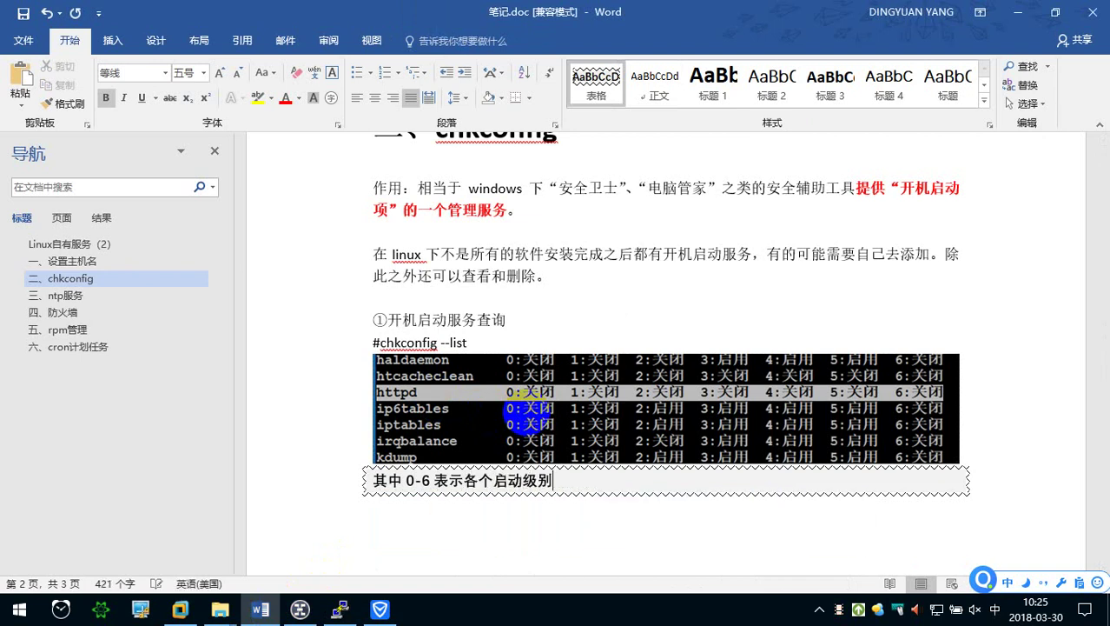
- Add the httpd example: its level 3 is 关闭 (off), so it doesn't start in mode 3
key(Return)
text(liru)
key(space)
text(:yi)
key(space)
text(httpd)
key(space)
text(weili)
key(space)
text(,)
key(space)
key(BackSpace)
text(qi23)
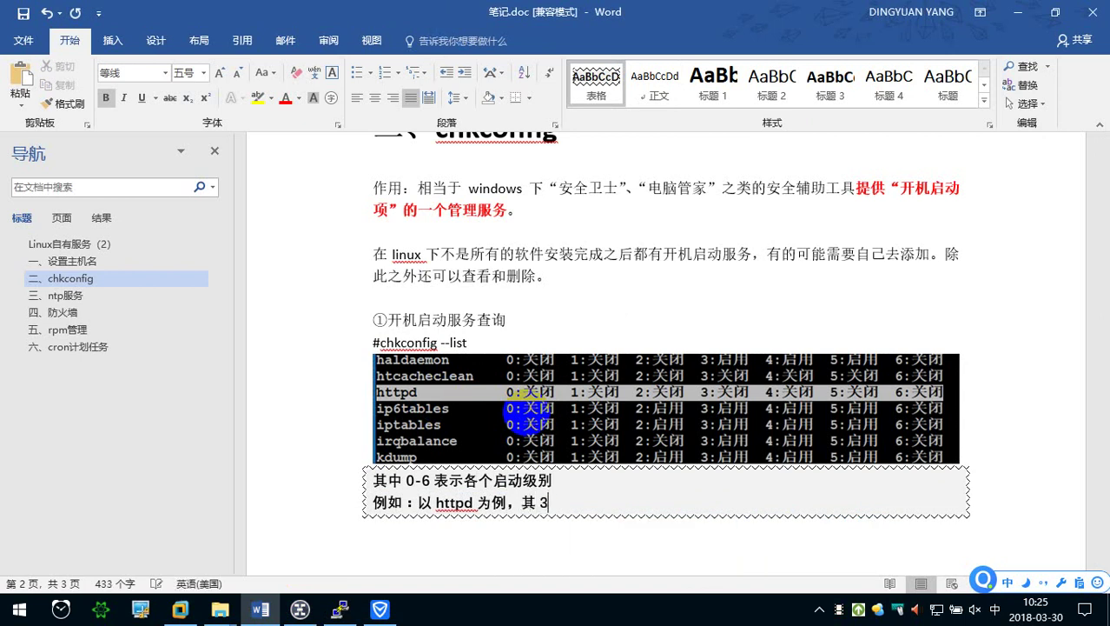
text(级别为)
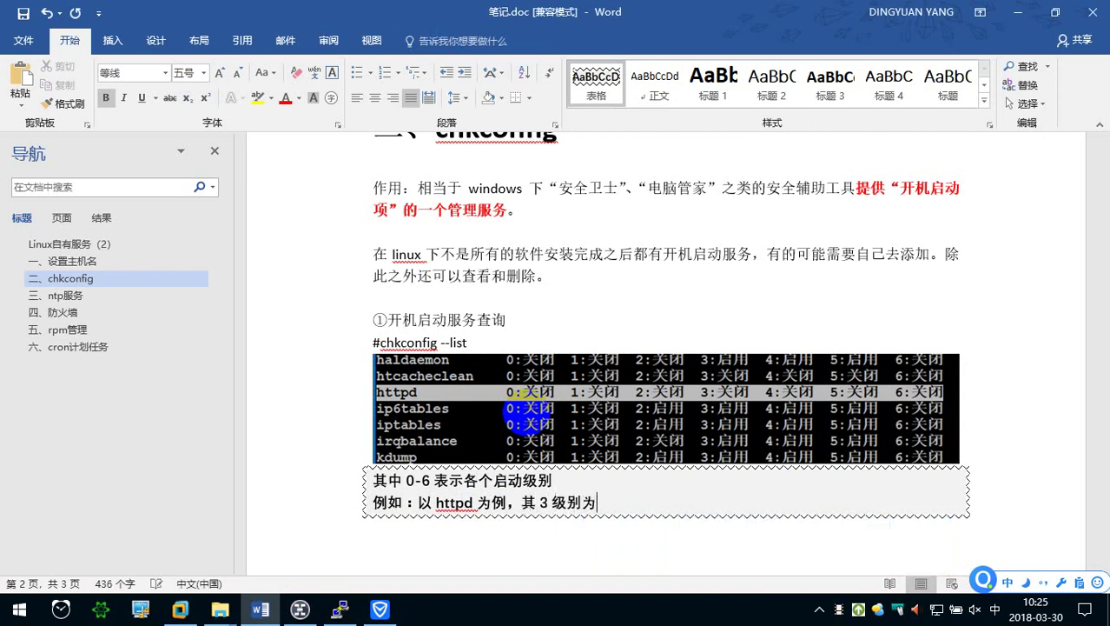
text(关闭（）)
key(Left)
text(off)
key(Right)
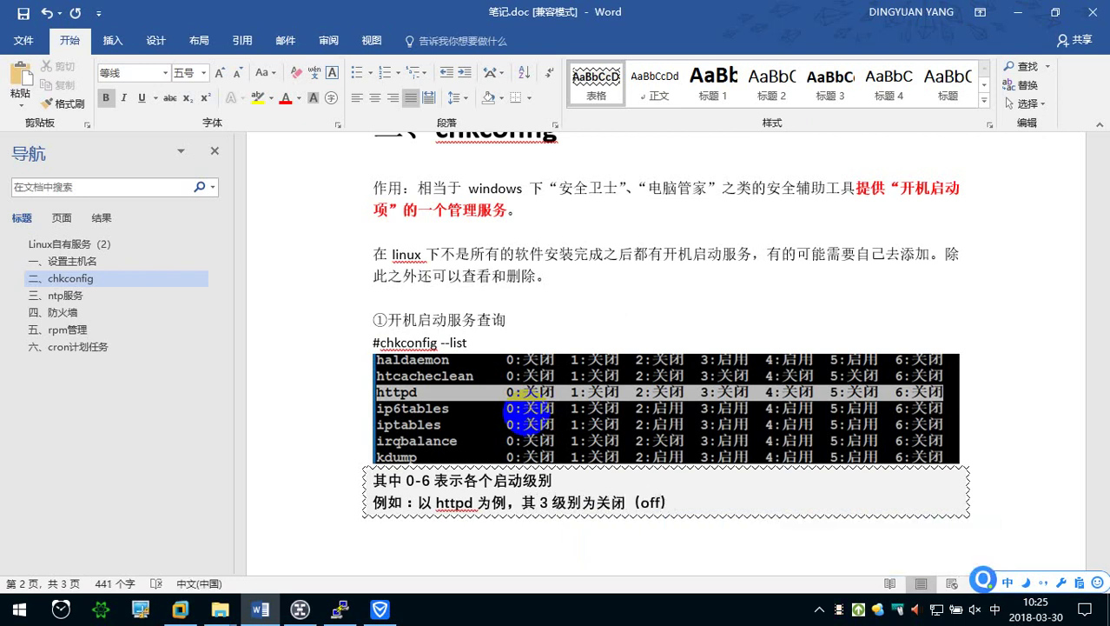
text(，则)
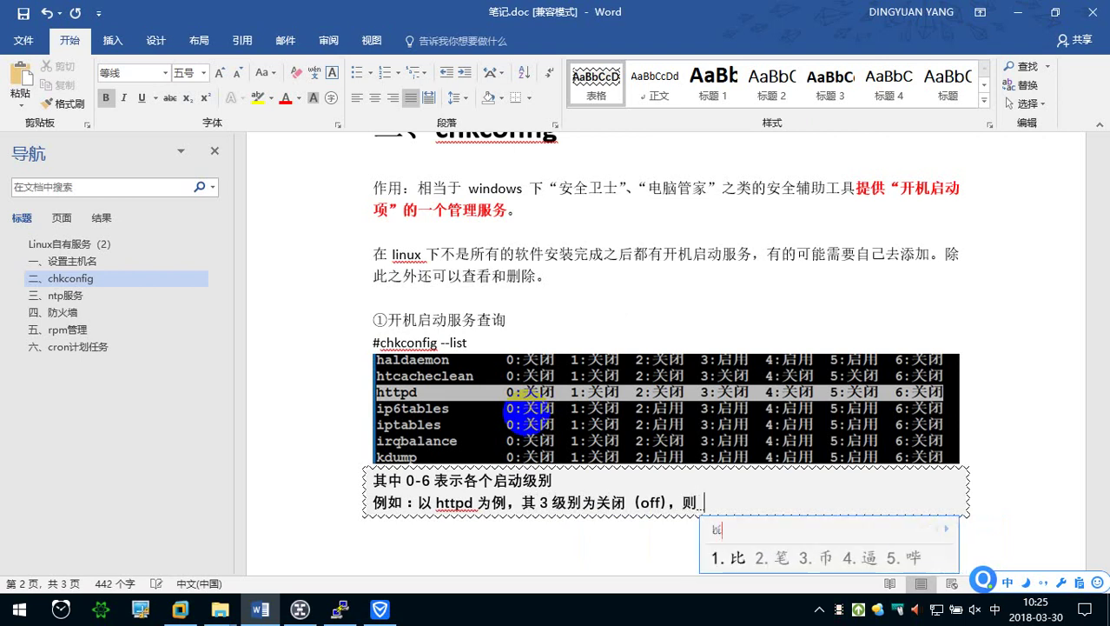
text(表示其在3启动形式下)
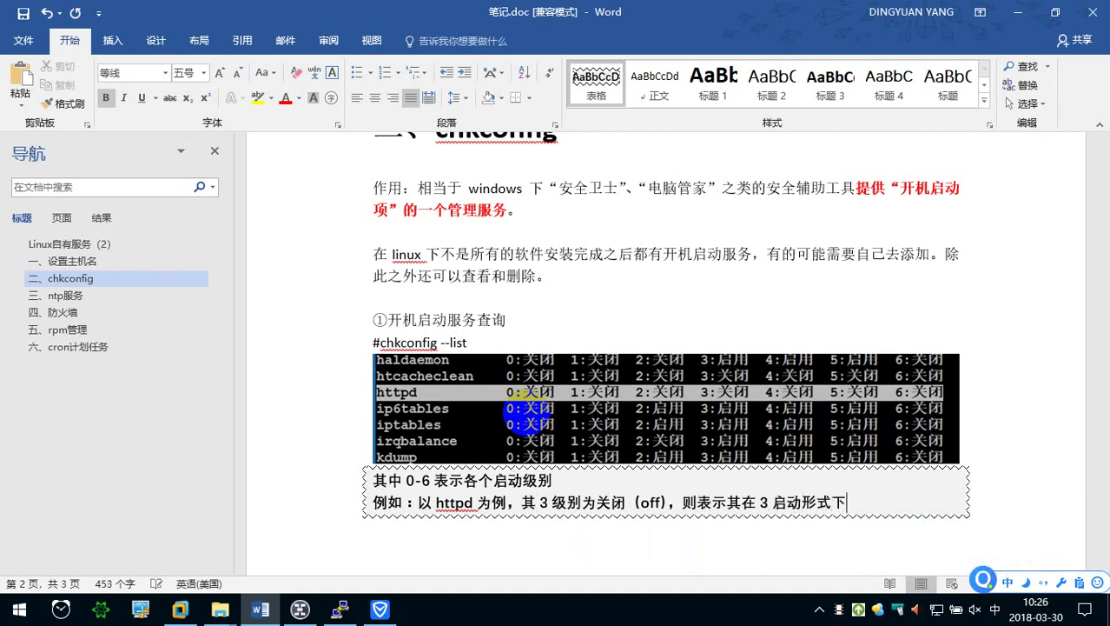
text(默认开启)
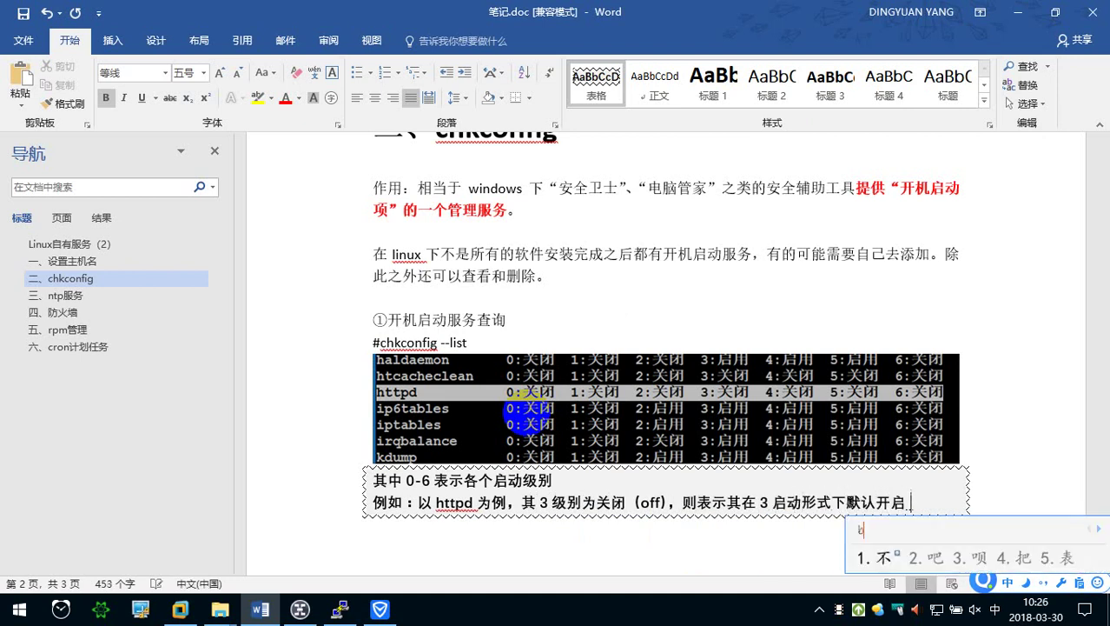
text(不启动)
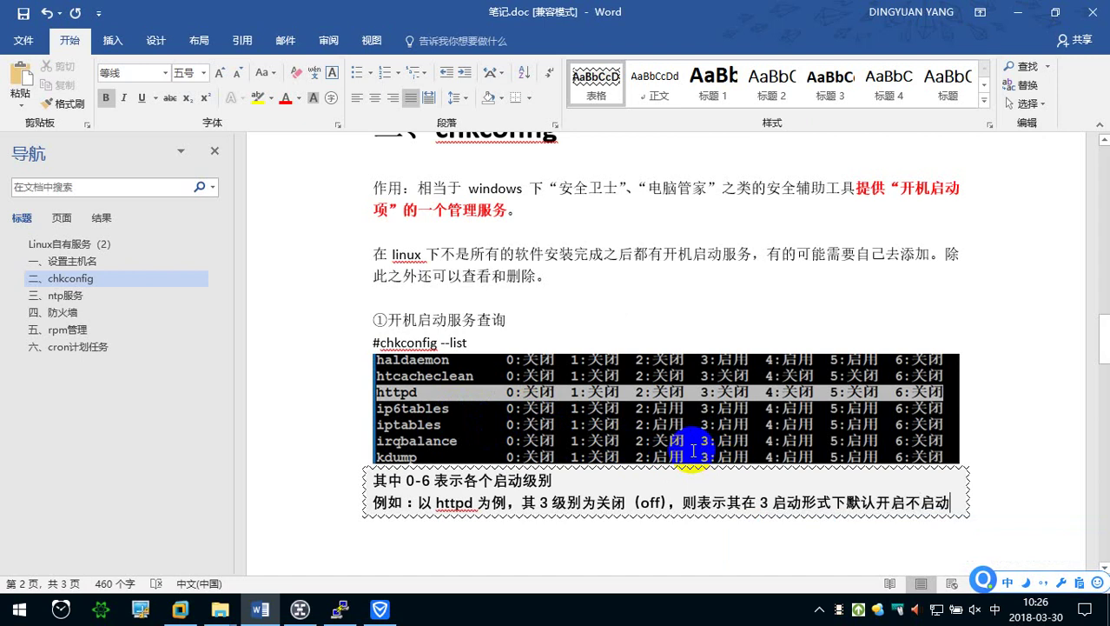
- Correct 开启 to 开机 in the httpd example sentence
key(Return)
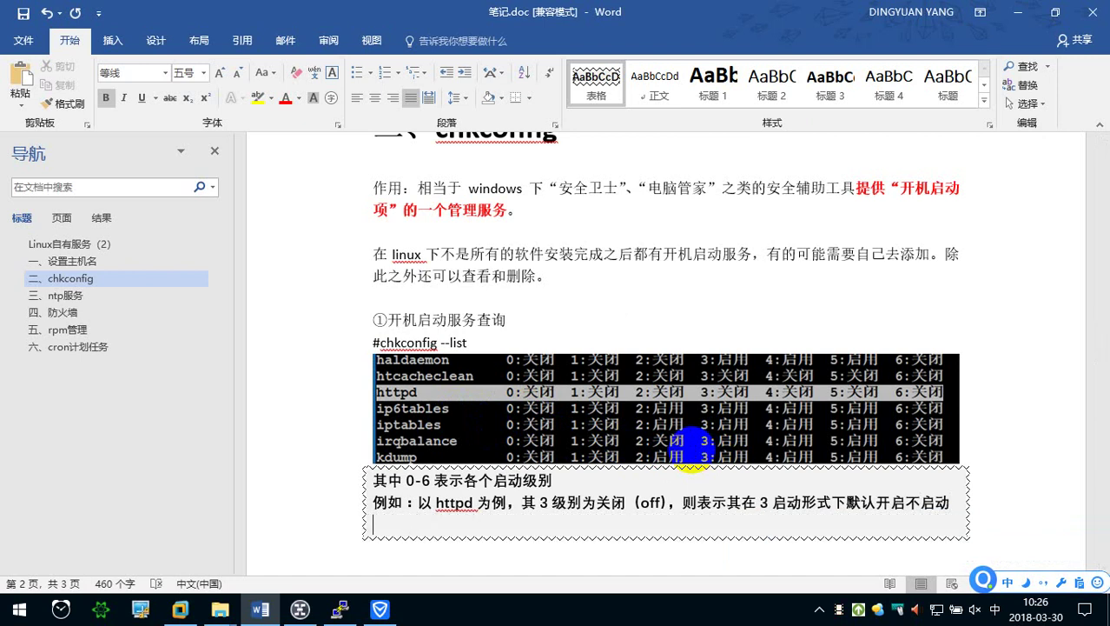
click(907, 502)
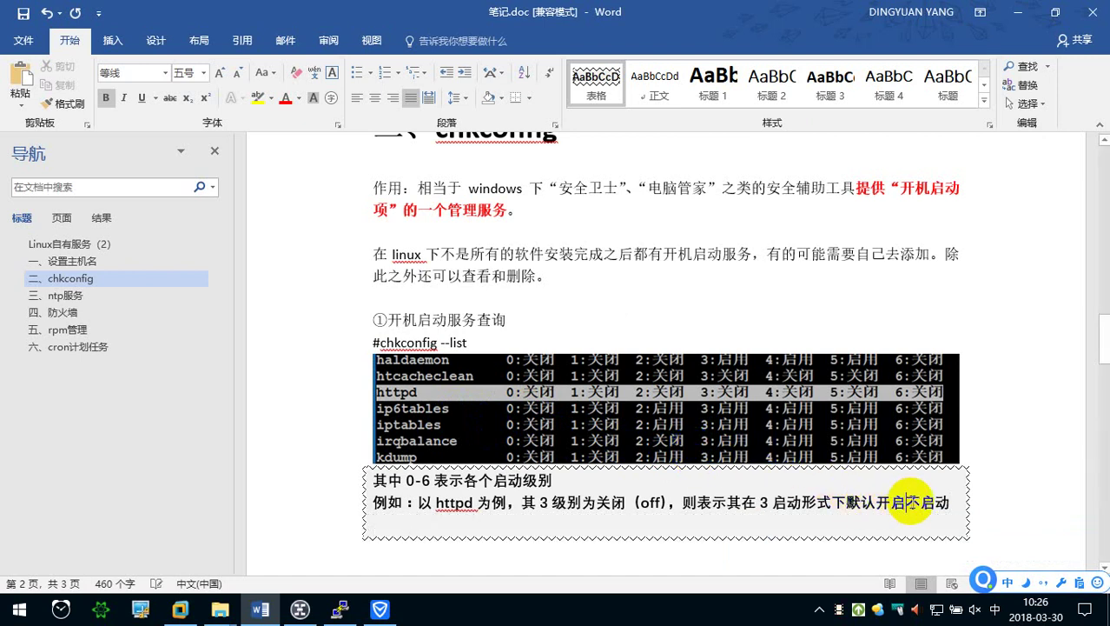
key(BackSpace)
key(BackSpace)
text(kai)
key(space)
click(713, 532)
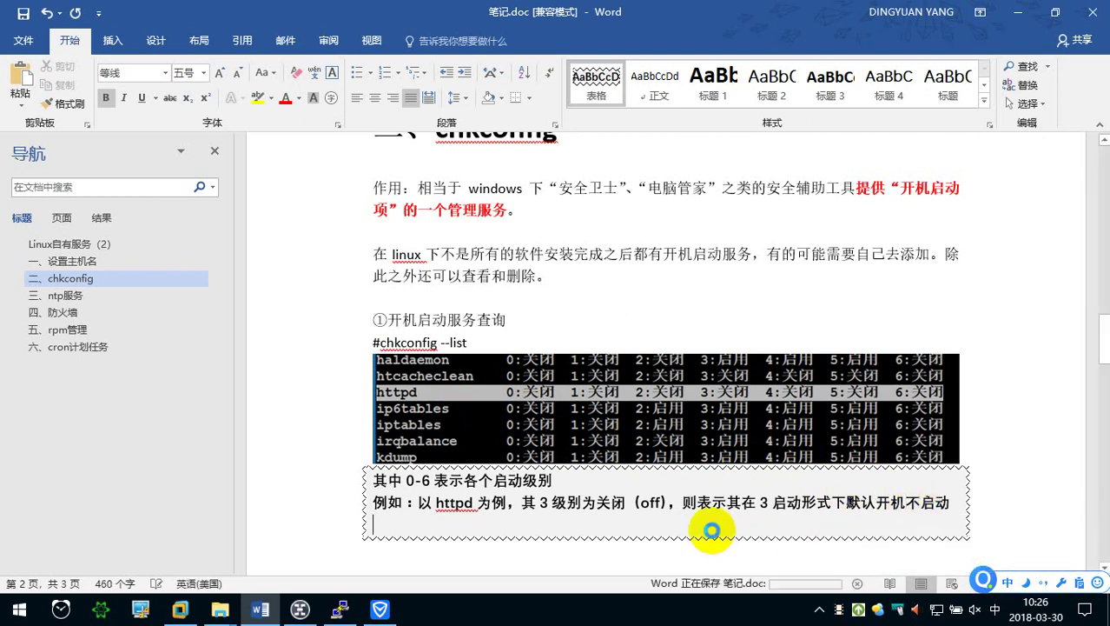
- Add that httpd's level 5 is also off, so it doesn't start on the desktop
scroll(690, 511, down, 1)
scroll(686, 513, down, 1)
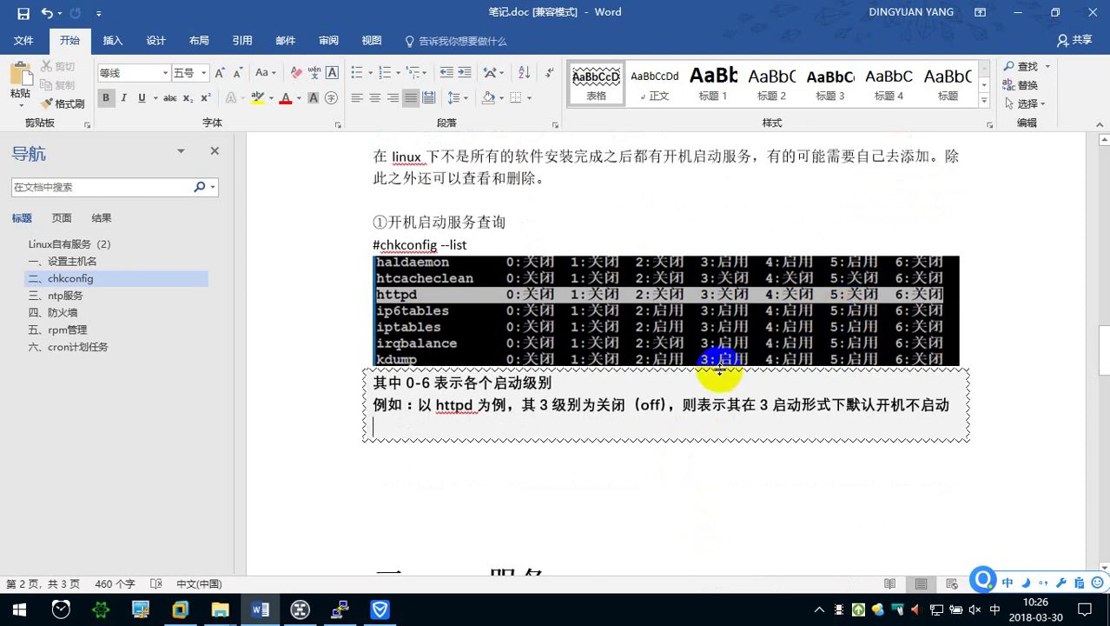
text(5对应的也是关闭，则表示)
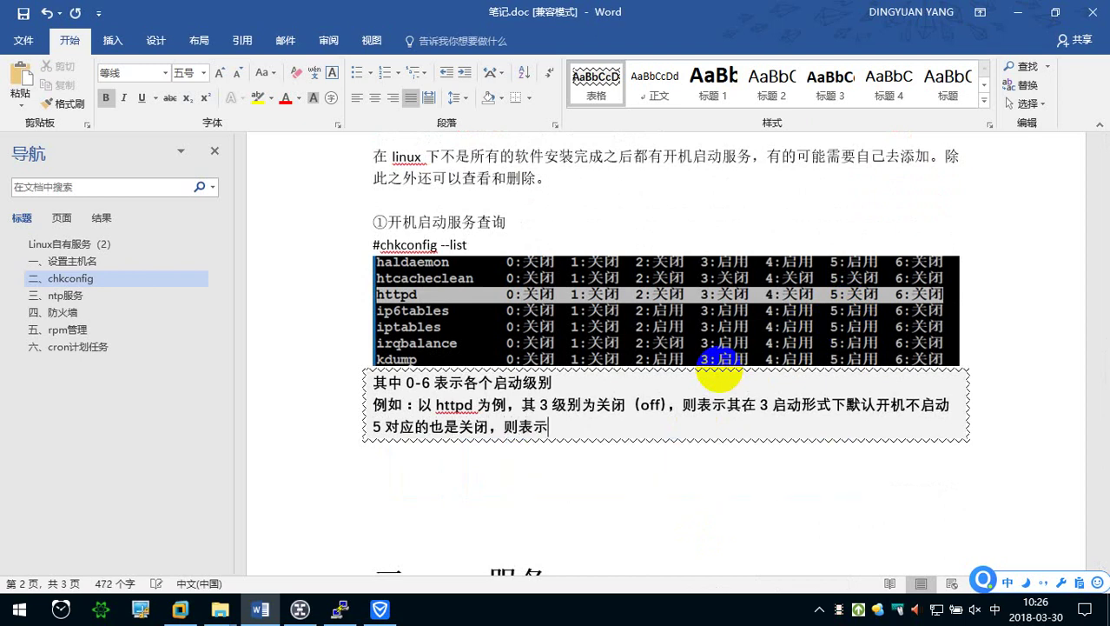
text(其在桌面环境下也是开机不启动。)
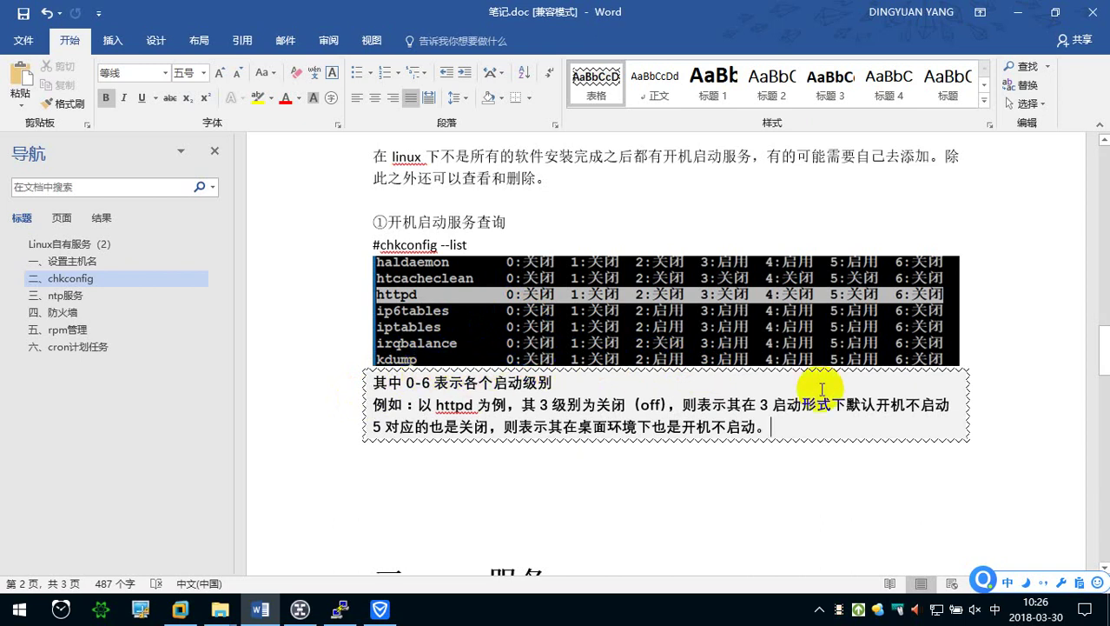
key(Return)
- Start the kdump example: it starts by default at levels 2, 3, 4, 5
key(Return)
text(zaili再例如：kdump)
key(Return)
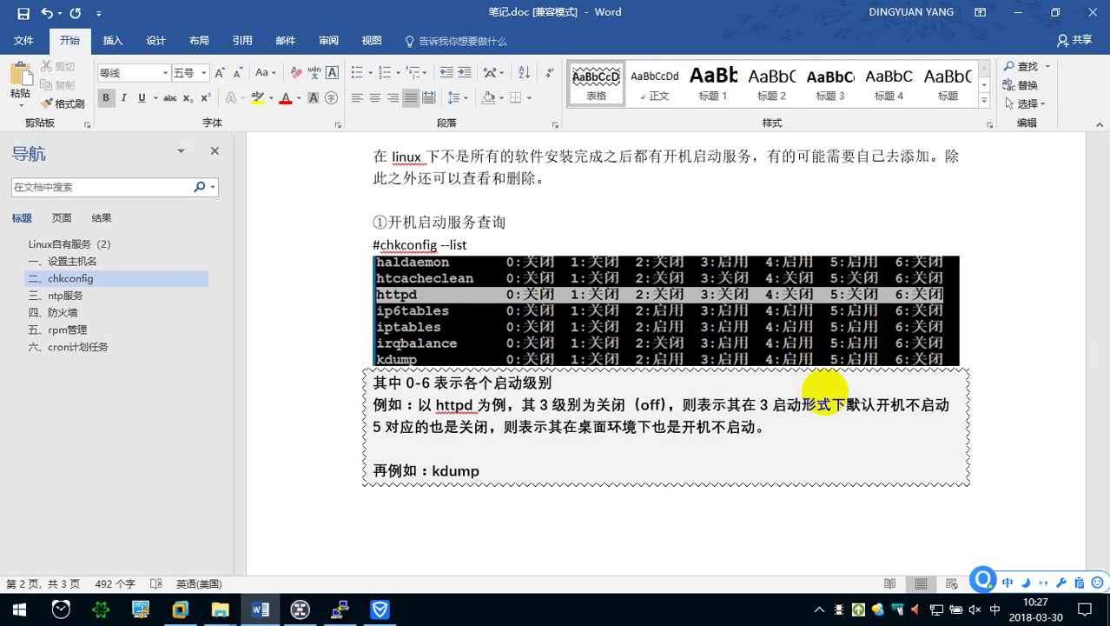
text(服务，)
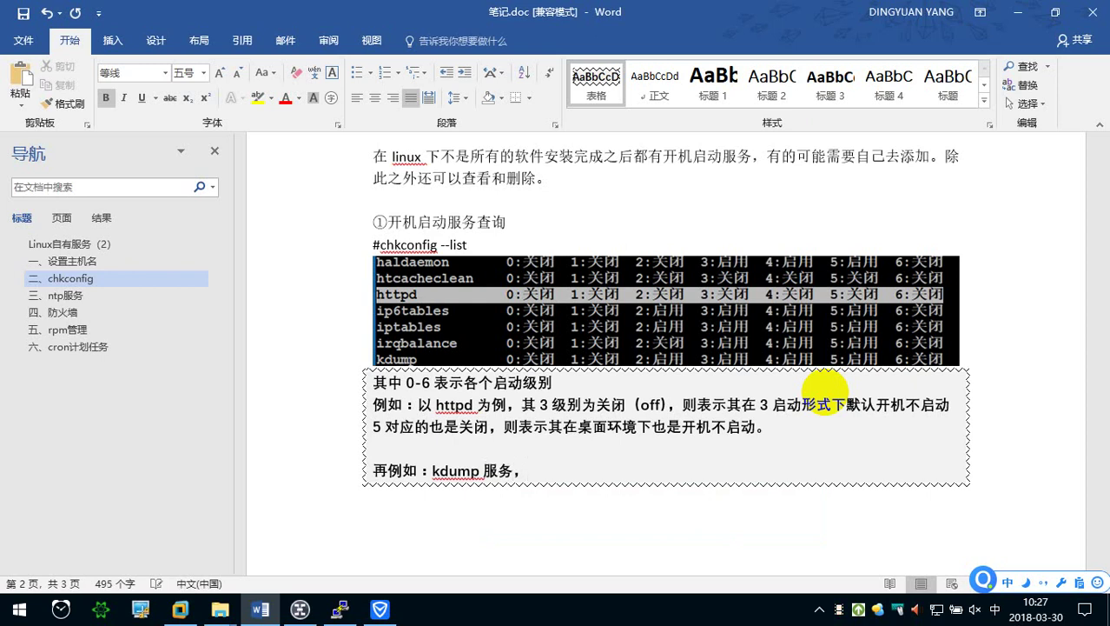
text(在2的)
text(级别下mor默认开机qidong启动的)
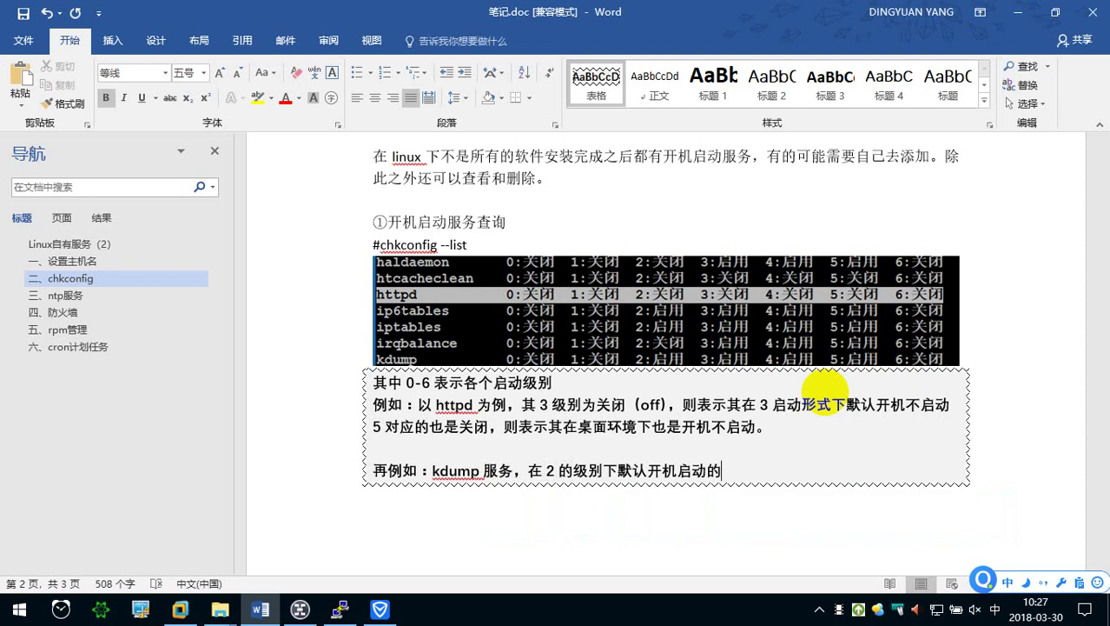
click(558, 470)
text(，3，4，5)
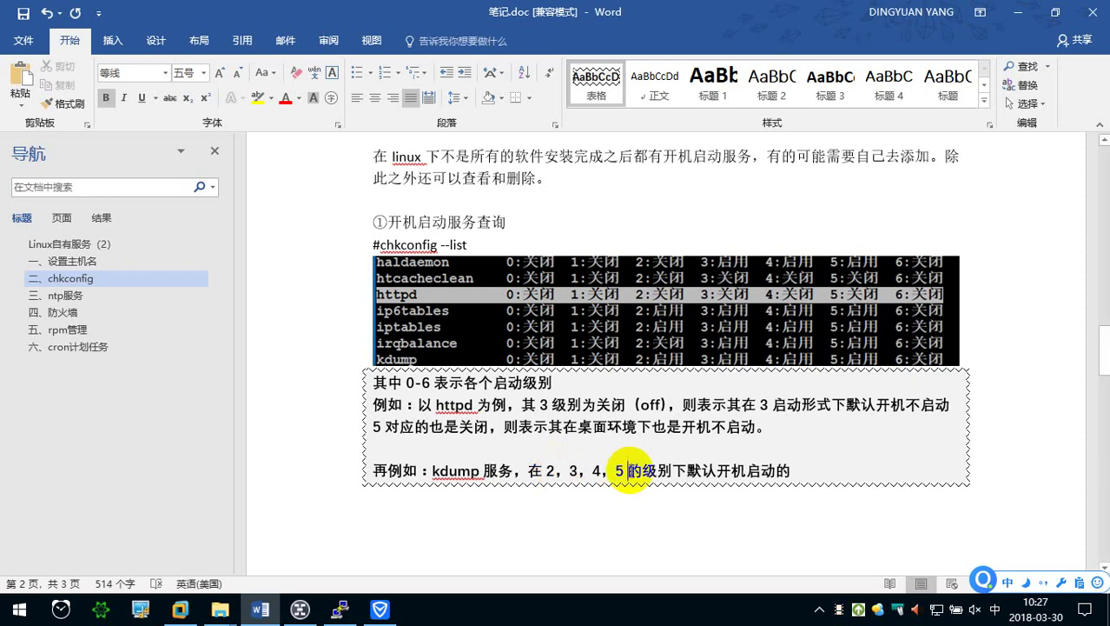
- Finish the kdump line with 其他级别下默认开机不启动
click(822, 470)
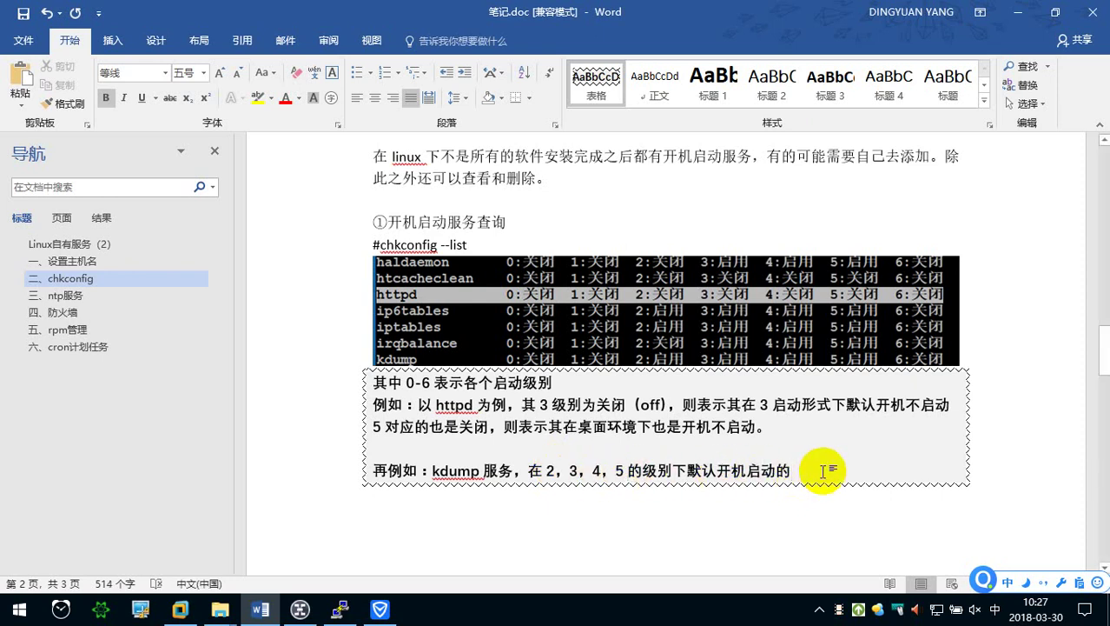
text(，qita)
key(space)
text(jb2xia)
key(space)
text(moren)
key(space)
text(kaiji)
key(space)
text(bu'qi'dong)
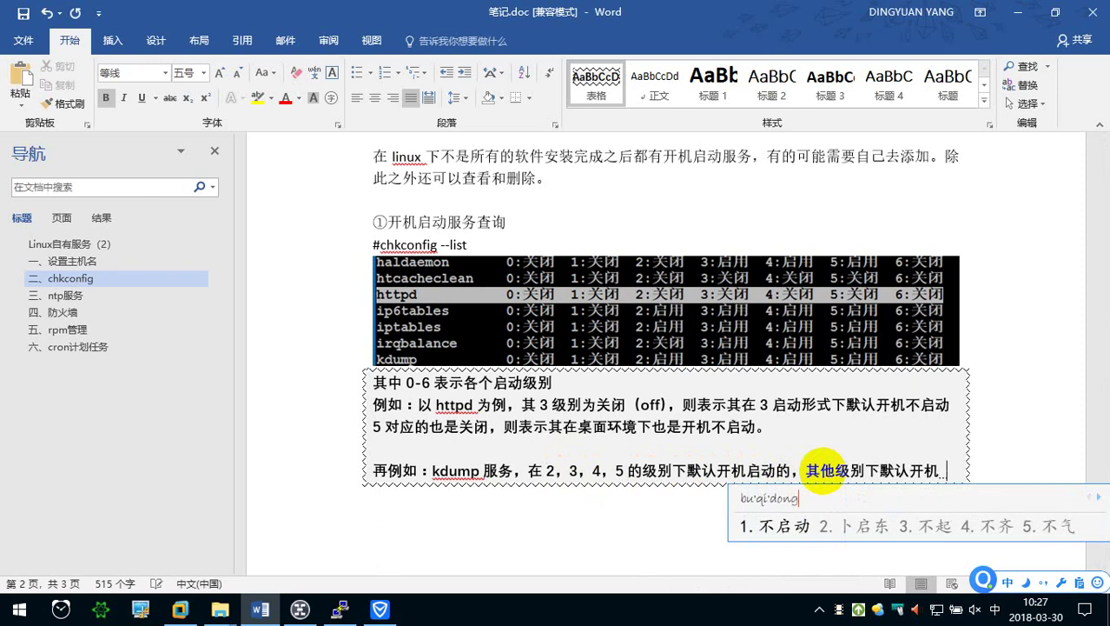
key(space)
click(426, 526)
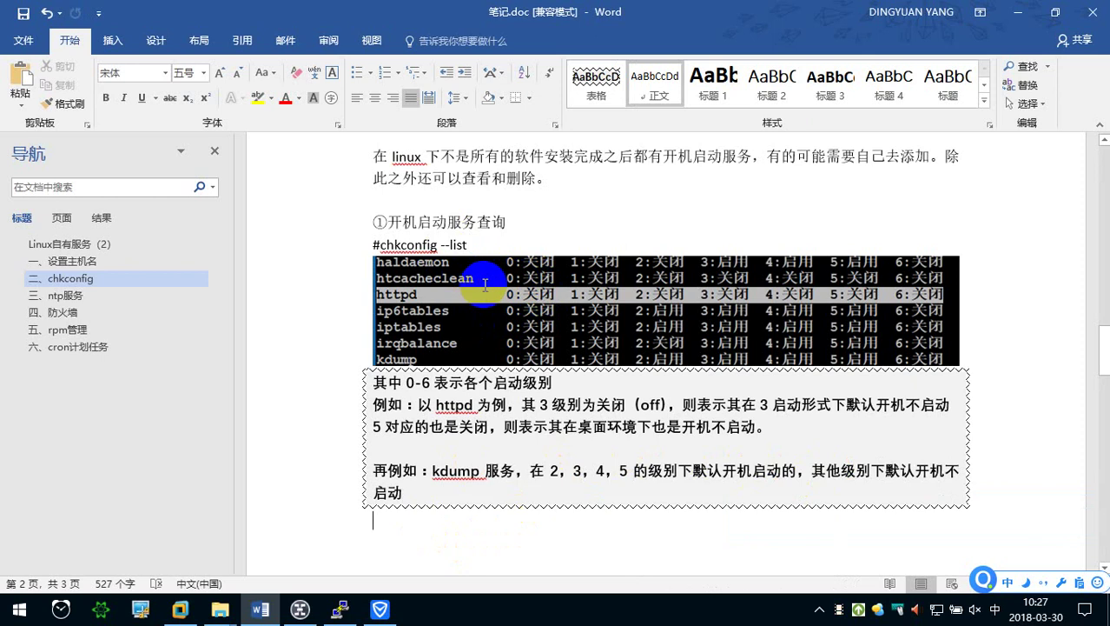
click(339, 609)
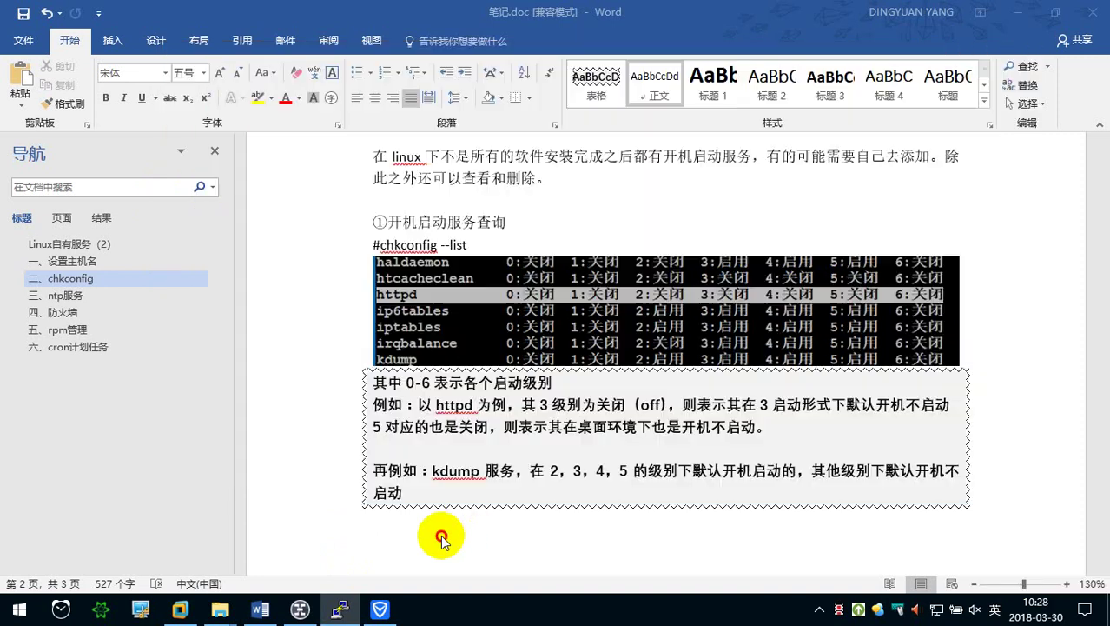
click(441, 521)
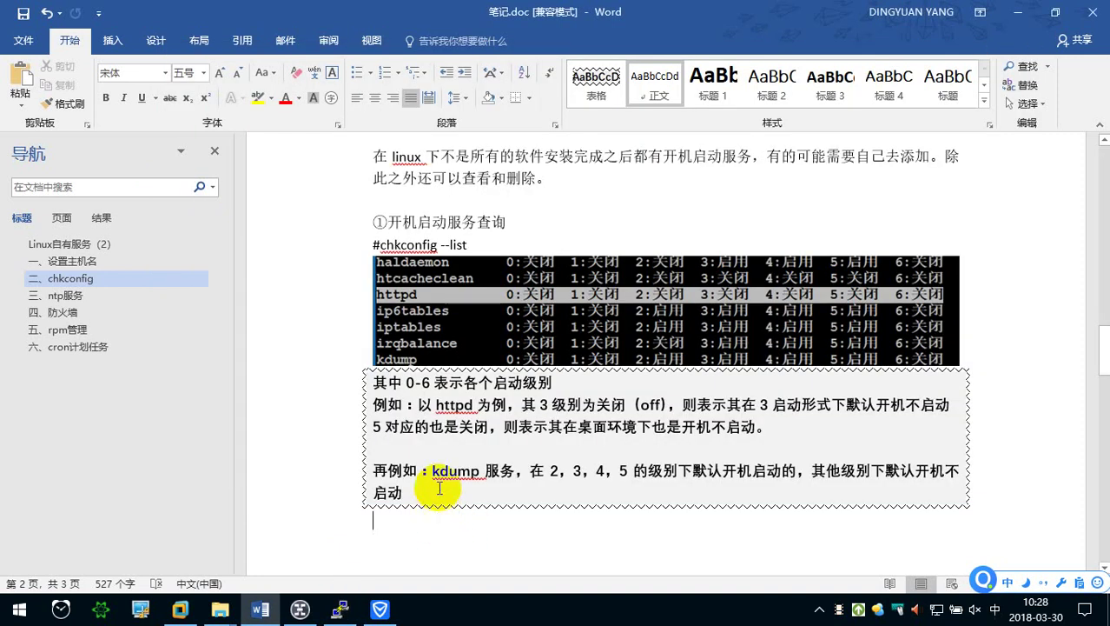
click(465, 246)
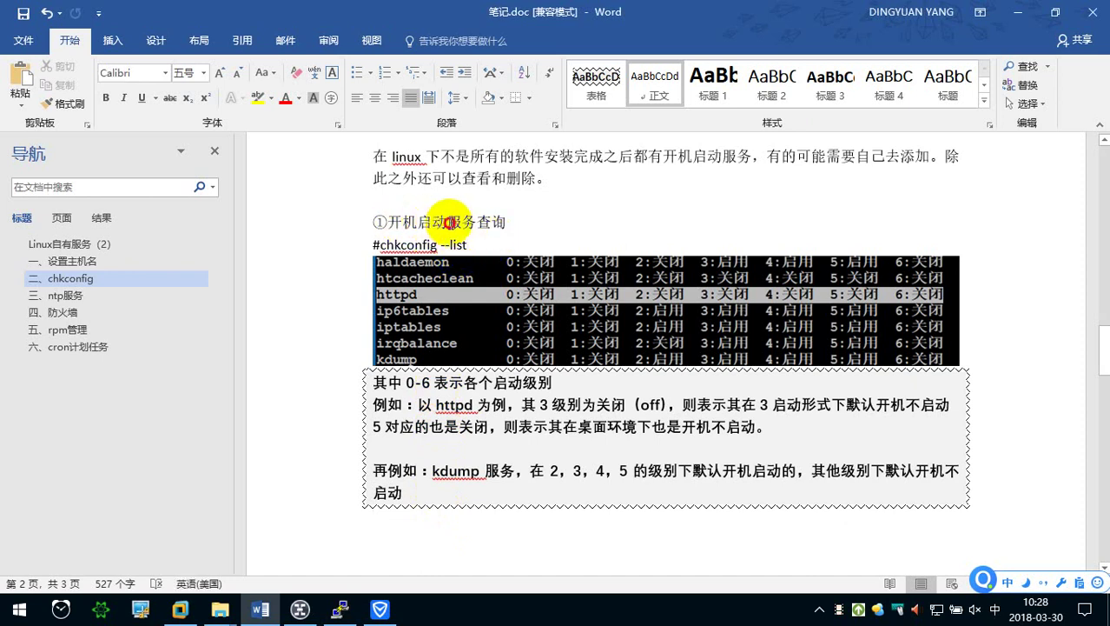
- Make 服务查询 in the ①开机启动服务查询 heading bold and red
drag(449, 224, 507, 224)
click(105, 97)
click(285, 97)
click(444, 533)
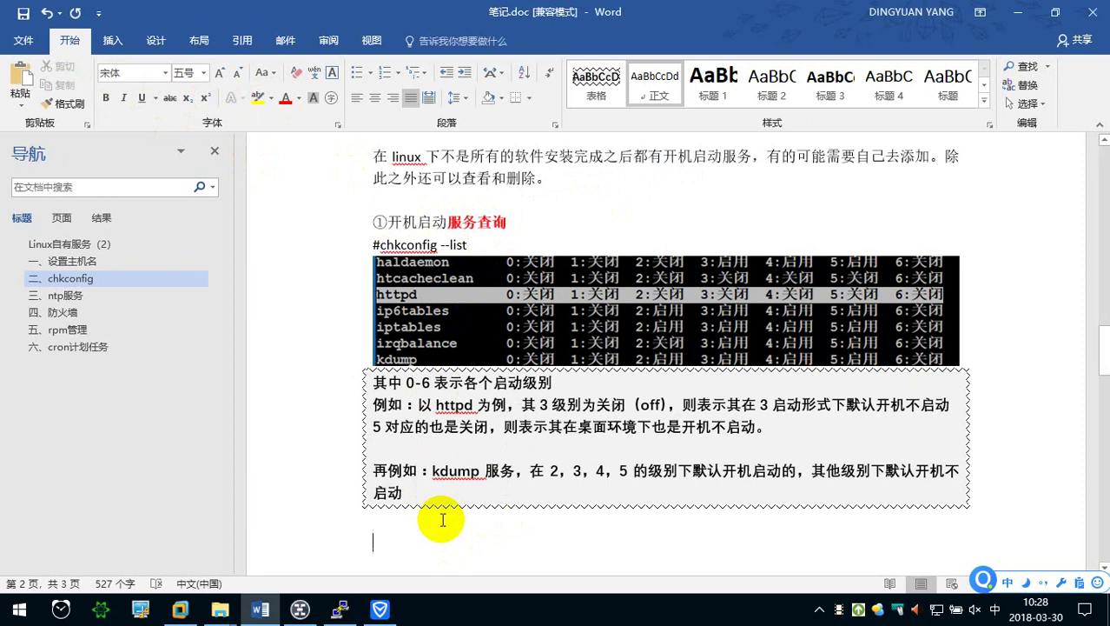
- Add the heading ②删除服务 below the text box and save the notes
scroll(442, 520, down, 1)
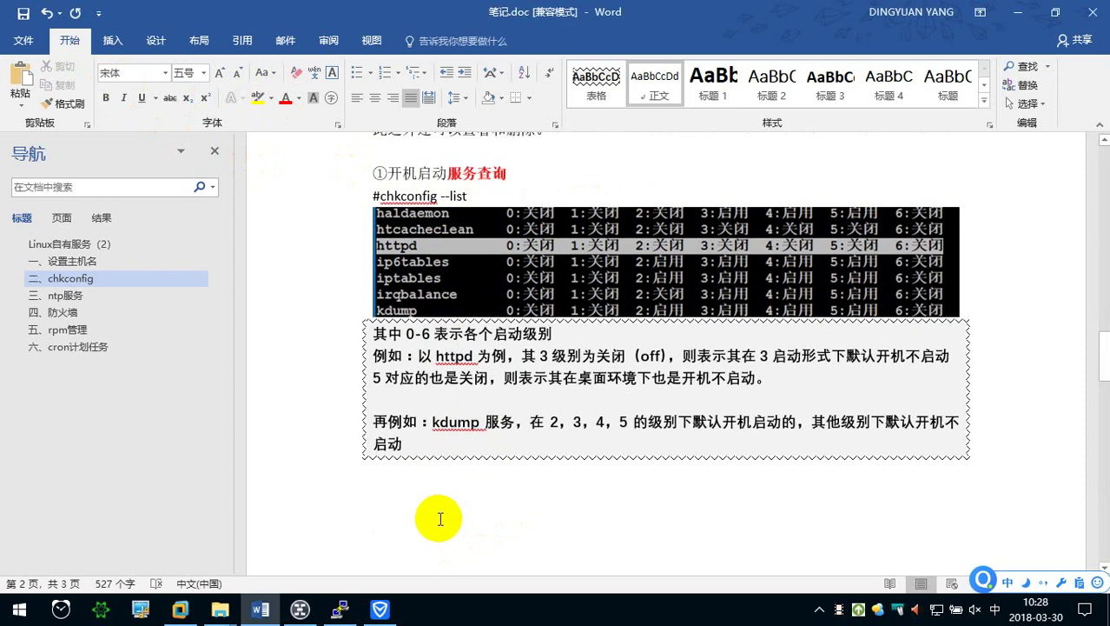
text(②)
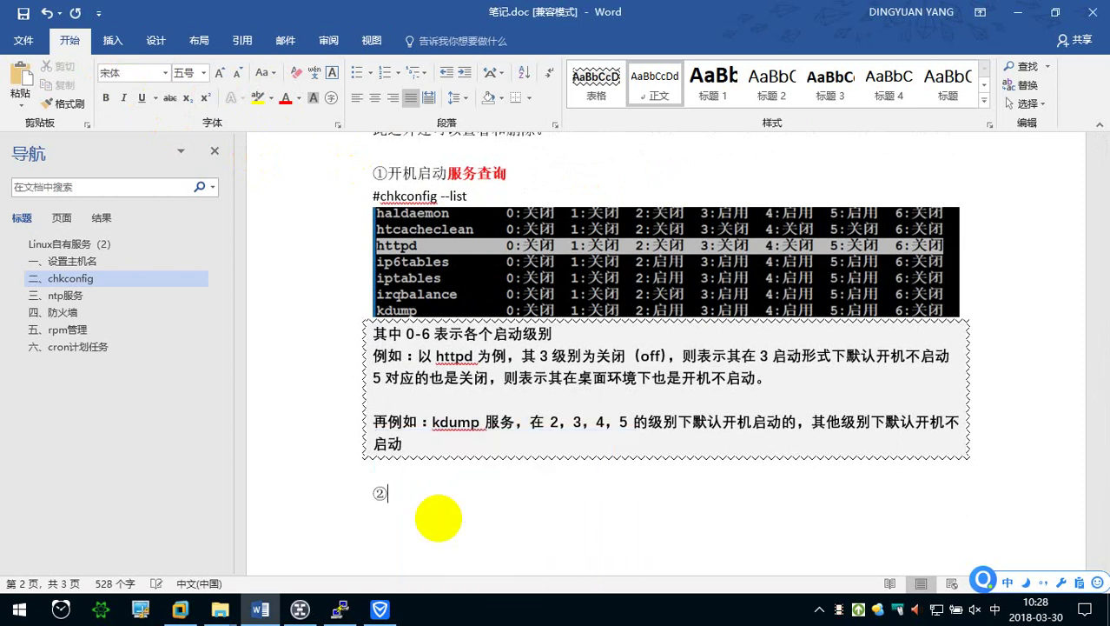
text(删除)
text(服务)
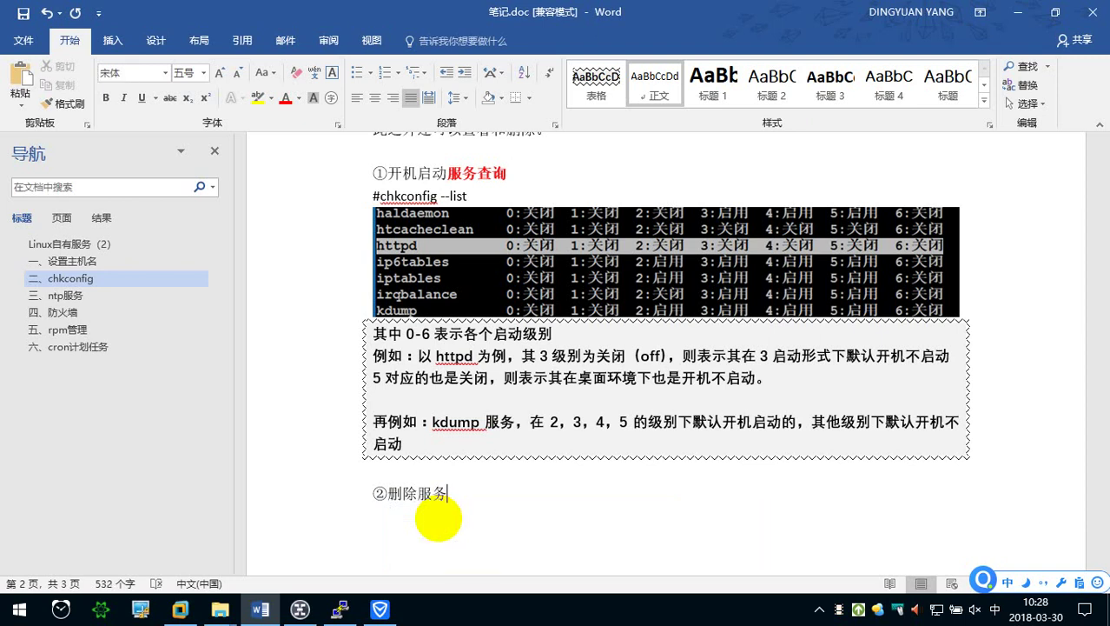
key(Return)
key(ctrl+s)
click(339, 610)
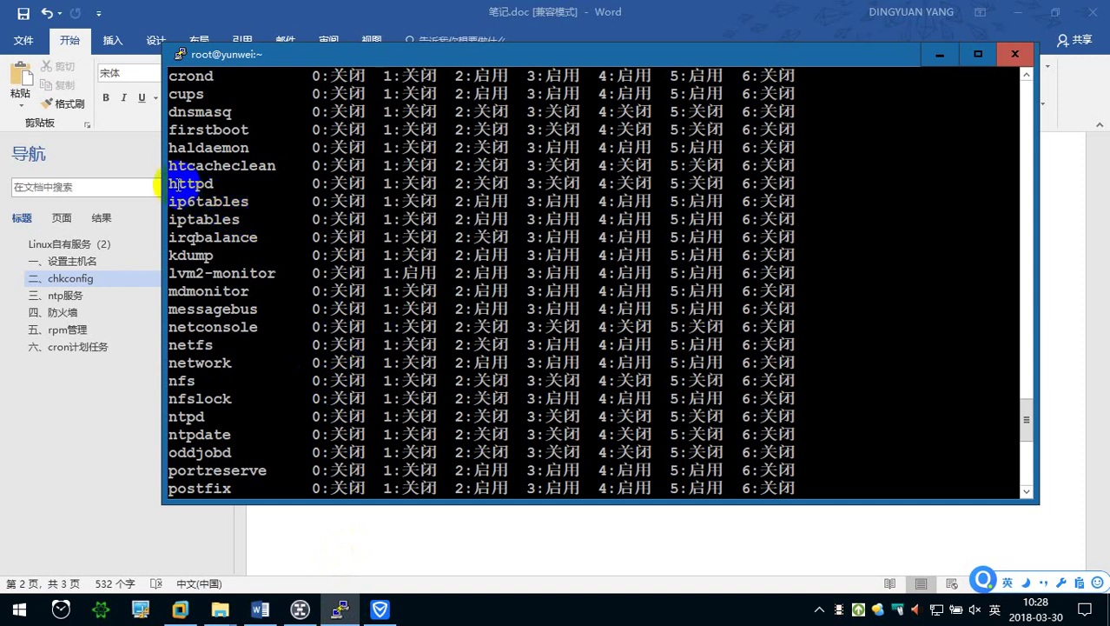
mouse_move(169, 184)
mouse_down()
mouse_move(267, 183)
mouse_move(213, 183)
mouse_up()
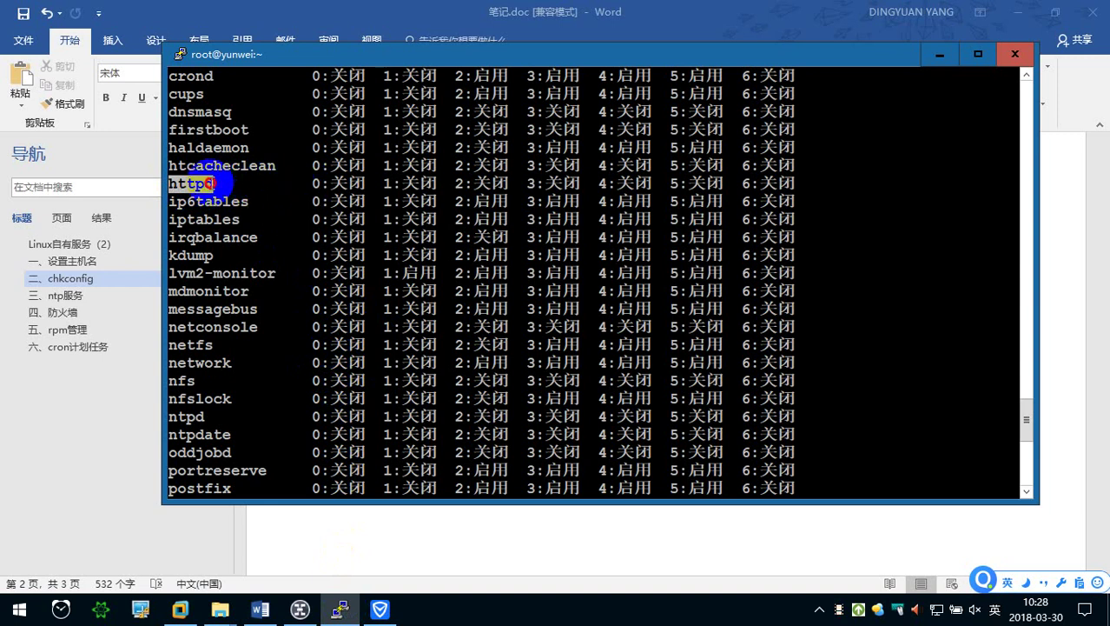
click(439, 515)
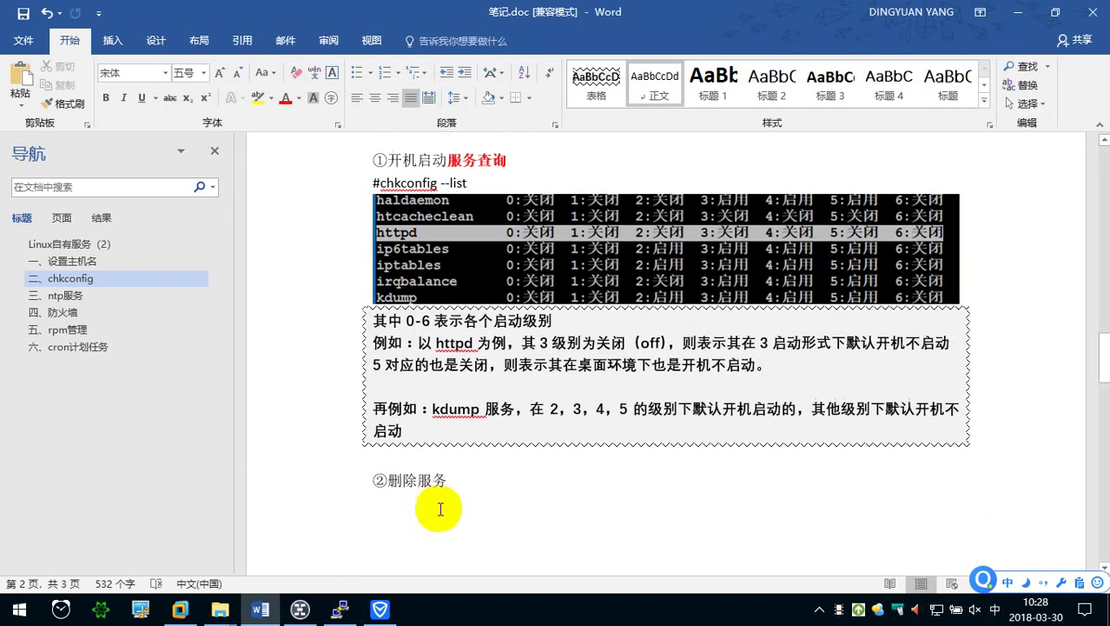
- Type the syntax line #chkconfig --del 服务名 under ②删除服务
scroll(433, 505, down, 2)
text(#)
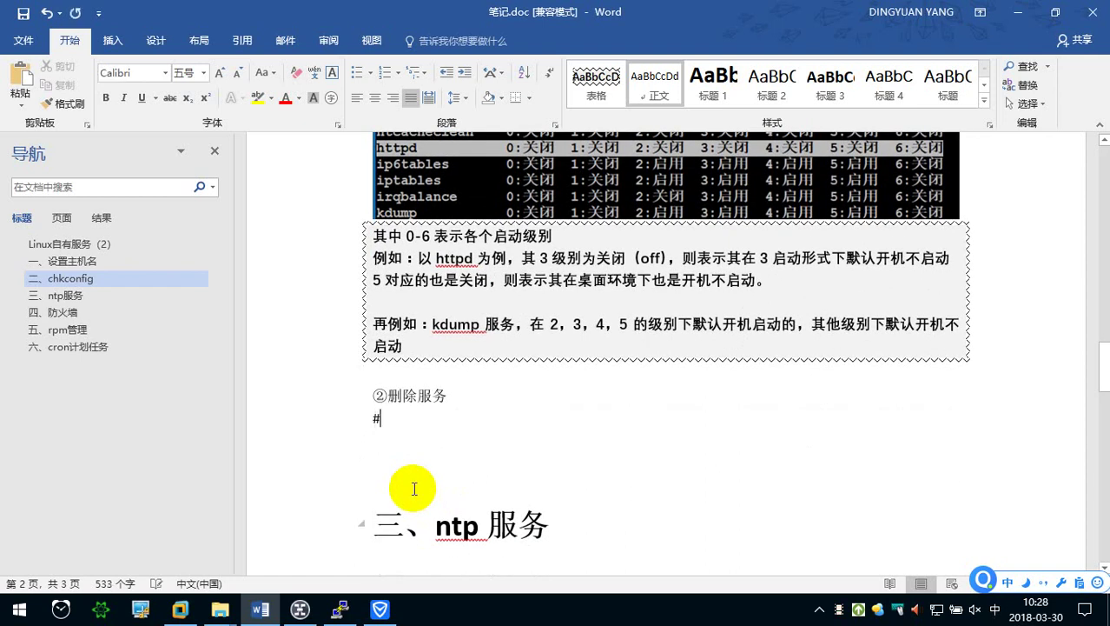
text(chk)
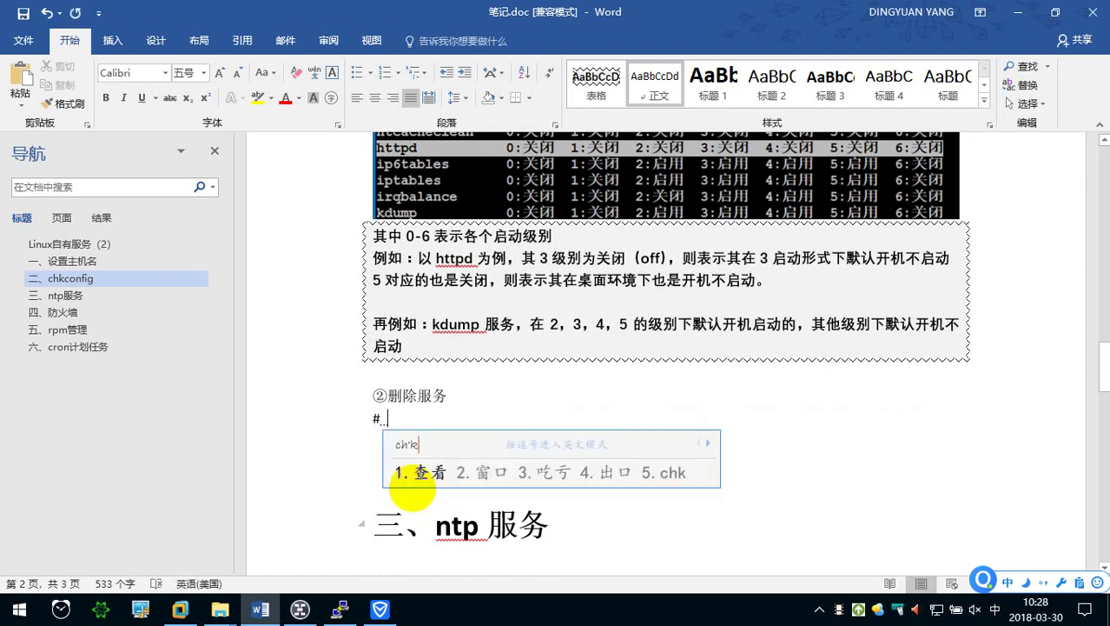
text(config)
key(shift)
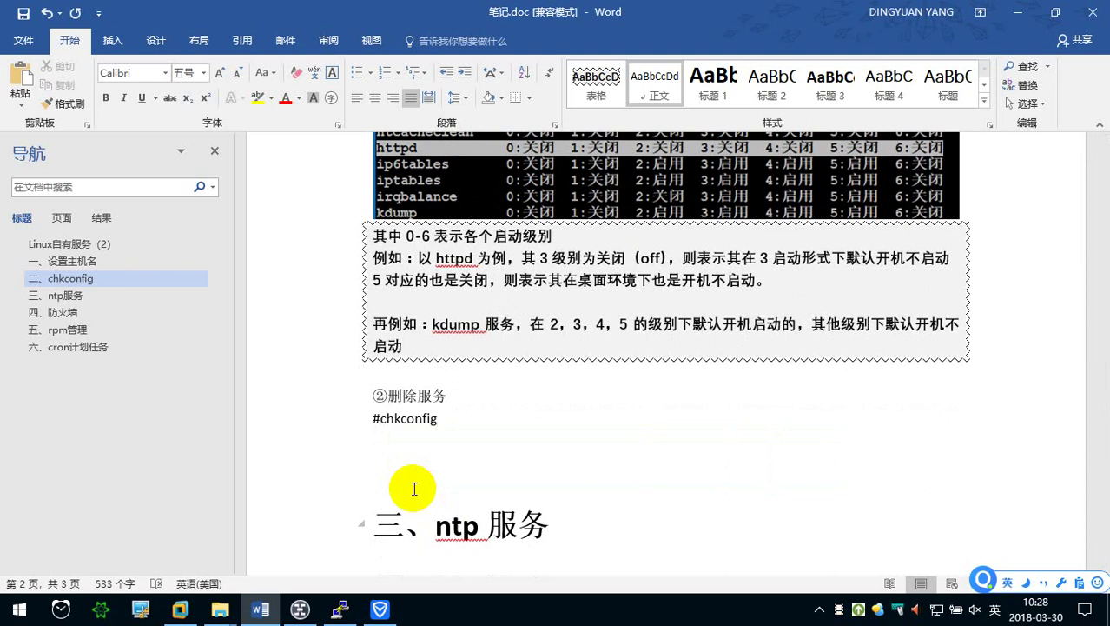
text(--del)
key(Left)
key(Left)
key(Left)
key(BackSpace)
text(-)
key(Right)
key(Right)
key(Right)
text(服务名)
key(Return)
- Add the example line 例如删除 httpd 服务 below the syntax
scroll(413, 488, down, 1)
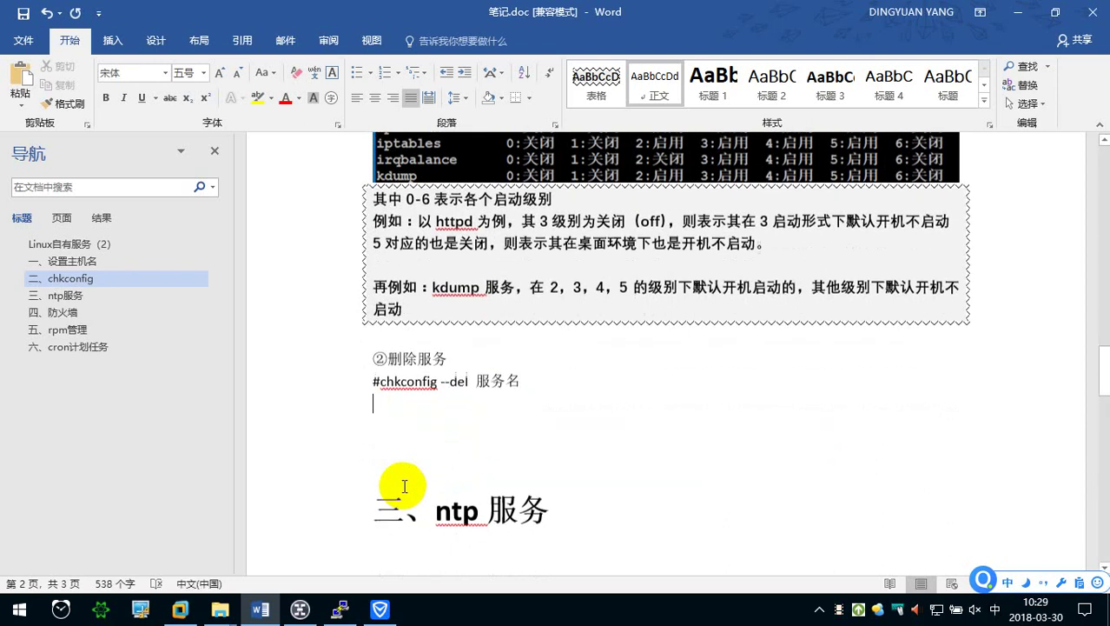
text(liru)
key(space)
text(shanchu)
key(space)
text(httpd5 fuw)
key(space)
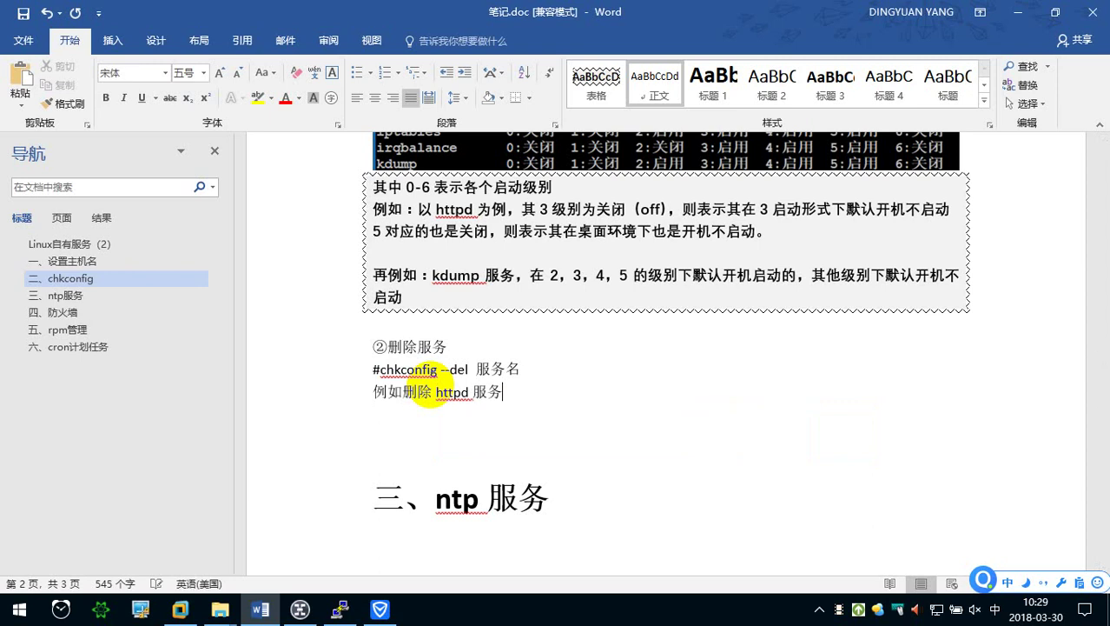
key(Return)
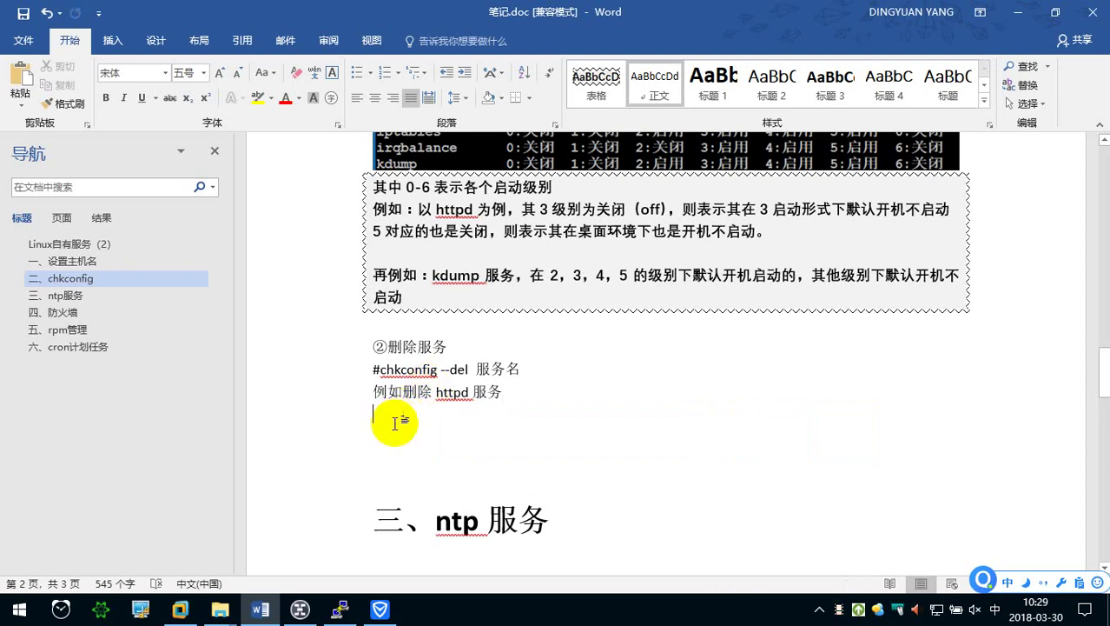
scroll(399, 435, down, 2)
- In PuTTY, list httpd's runlevel states with chkconfig --list|grep httpd
click(340, 608)
scroll(347, 443, down, 4)
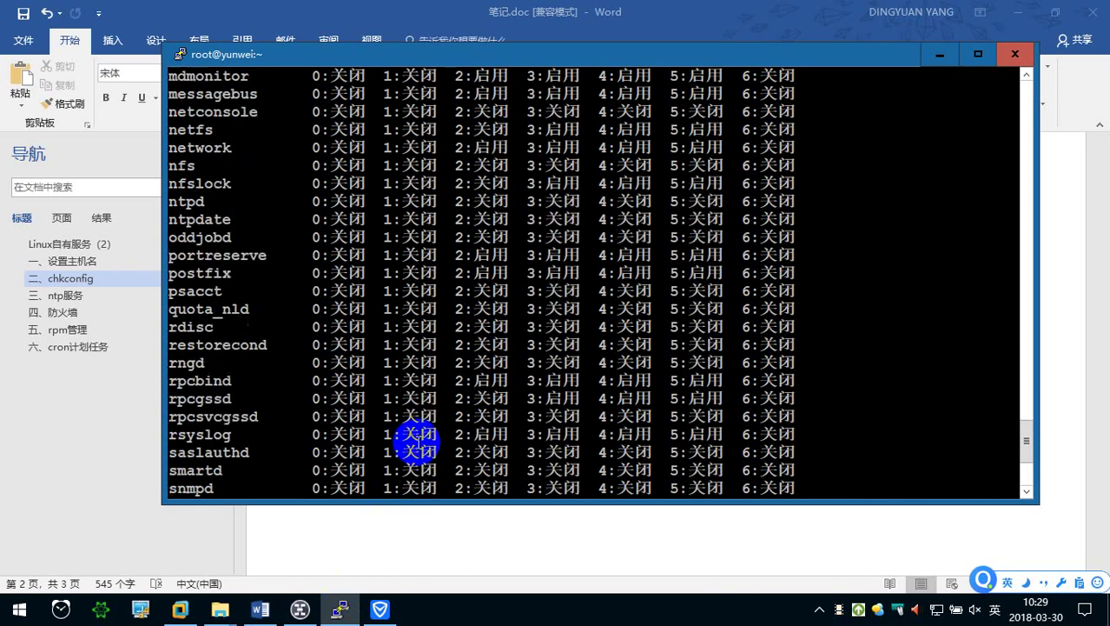
scroll(296, 331, up, 8)
drag(228, 233, 170, 200)
scroll(391, 298, down, 4)
scroll(391, 298, down, 8)
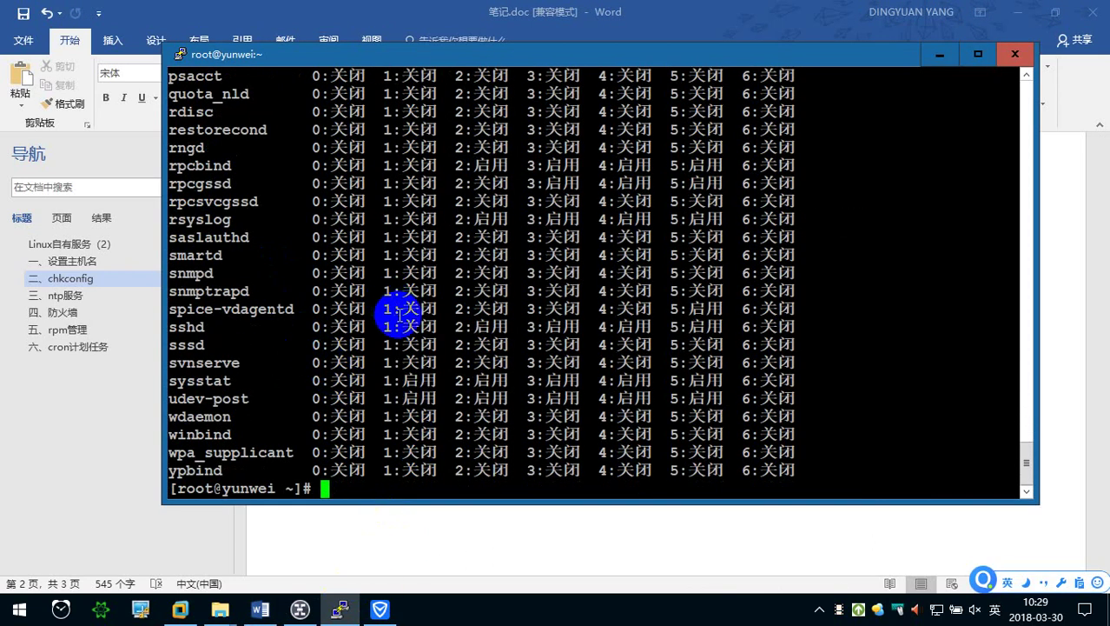
key(Up)
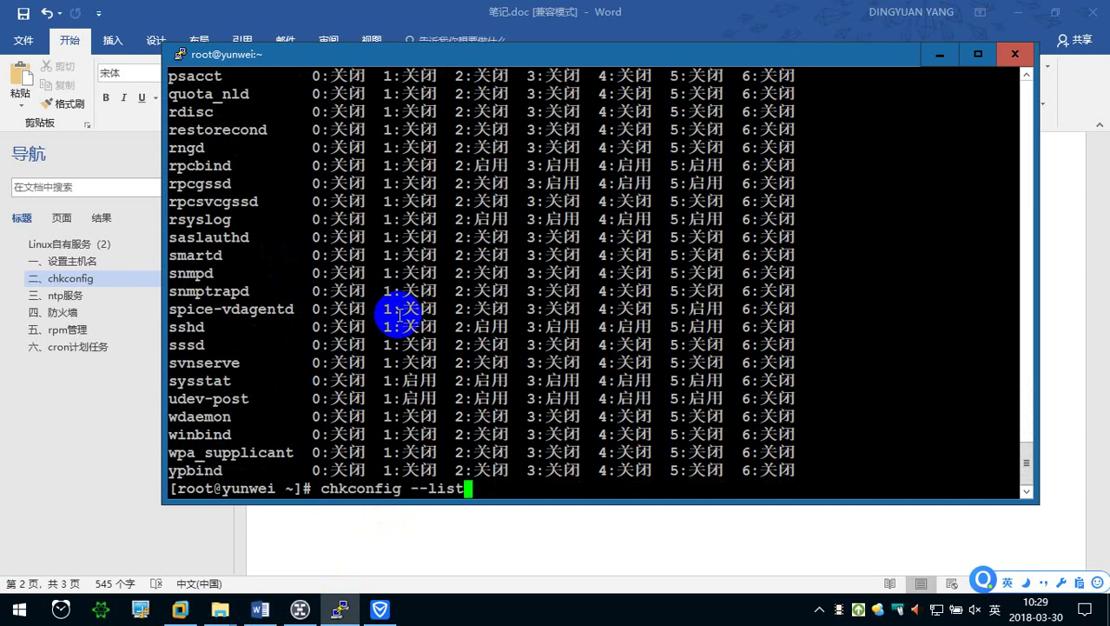
text(|grep httpd)
key(Return)
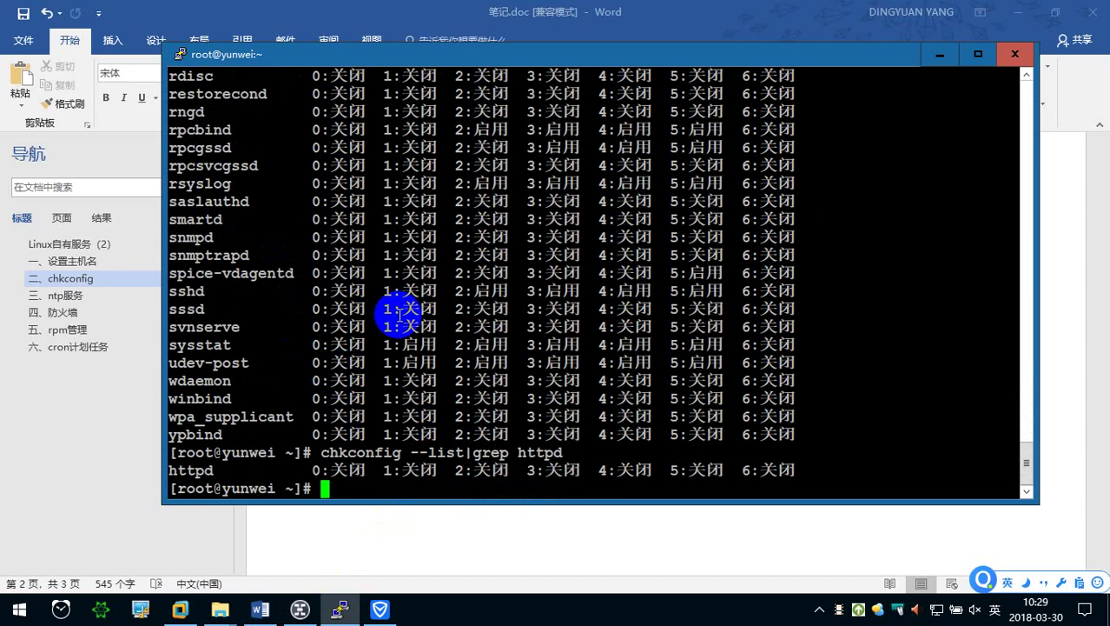
- Delete httpd with chkconfig --del httpd and rerun the grep to confirm it's gone
text(chkconfig --del httpd)
key(Return)
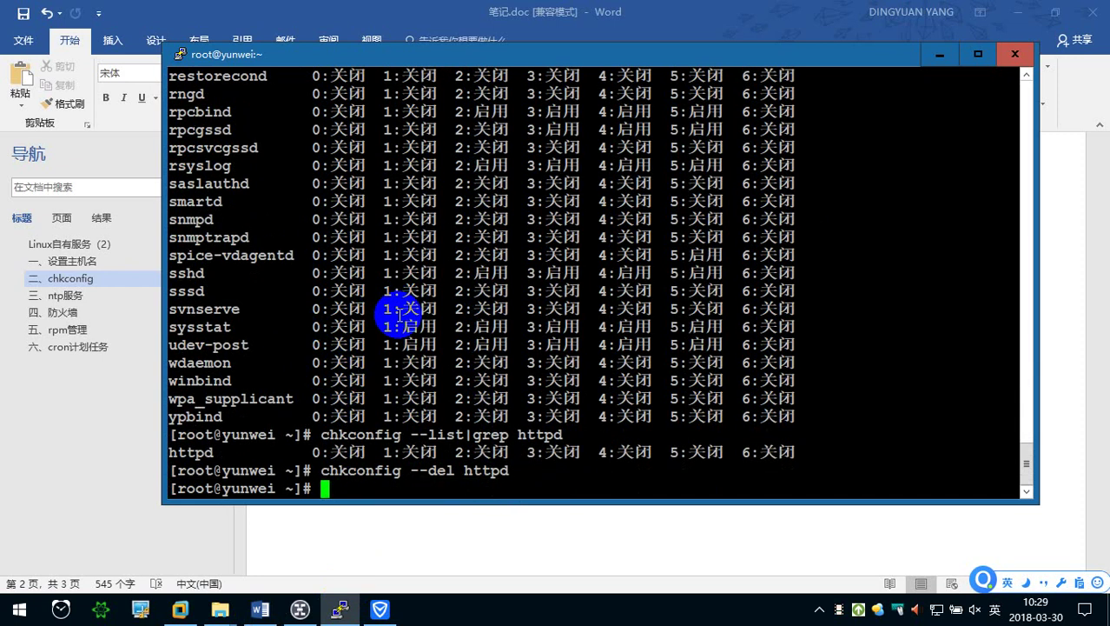
key(Up)
key(Up)
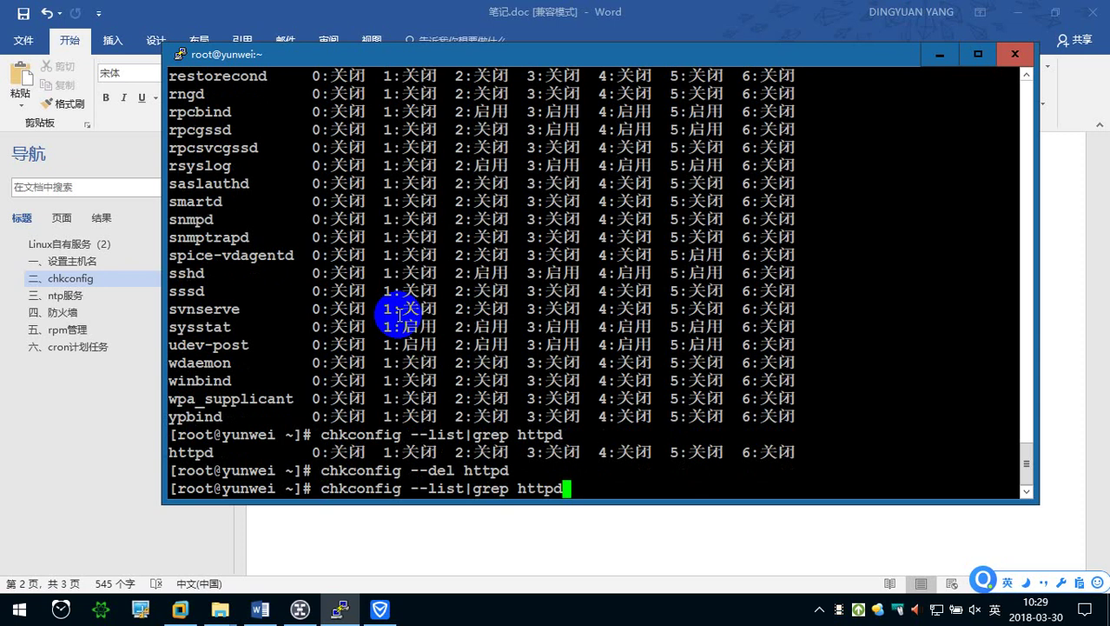
key(Return)
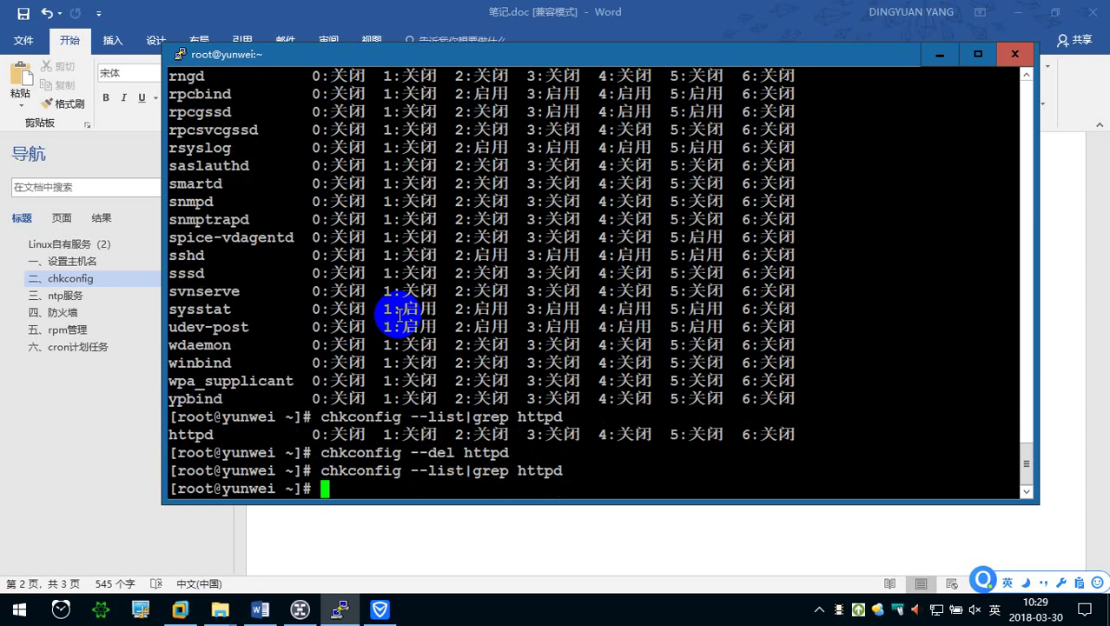
- Screenshot the httpd command lines, including the last prompt
key(ctrl+alt+a)
mouse_move(169, 409)
mouse_down()
mouse_move(356, 451)
mouse_move(818, 485)
mouse_move(808, 483)
mouse_up()
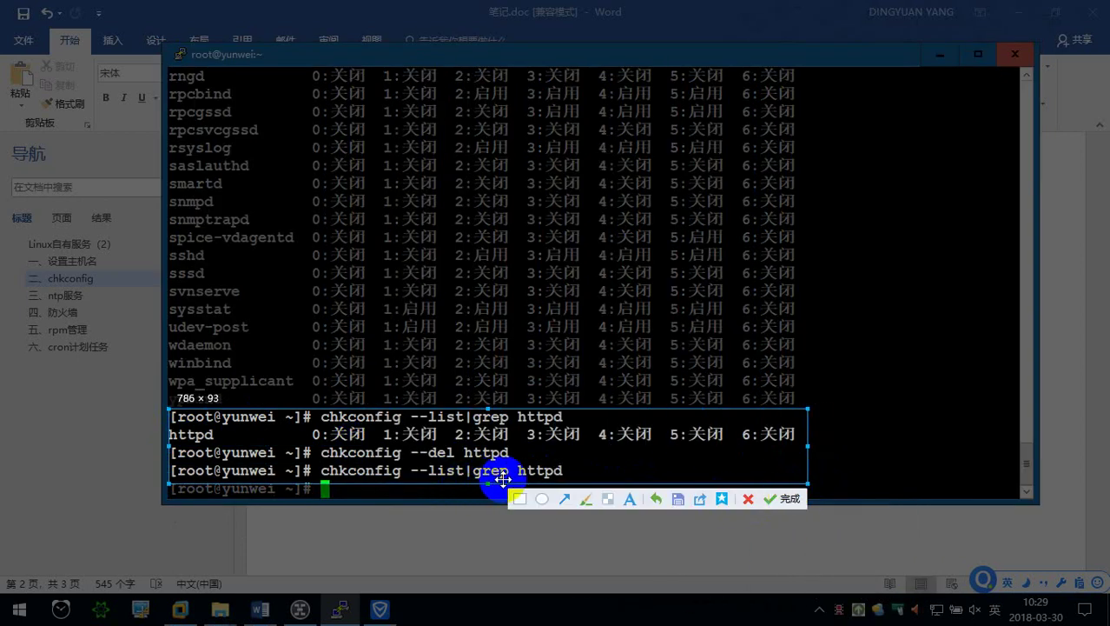
drag(488, 483, 489, 498)
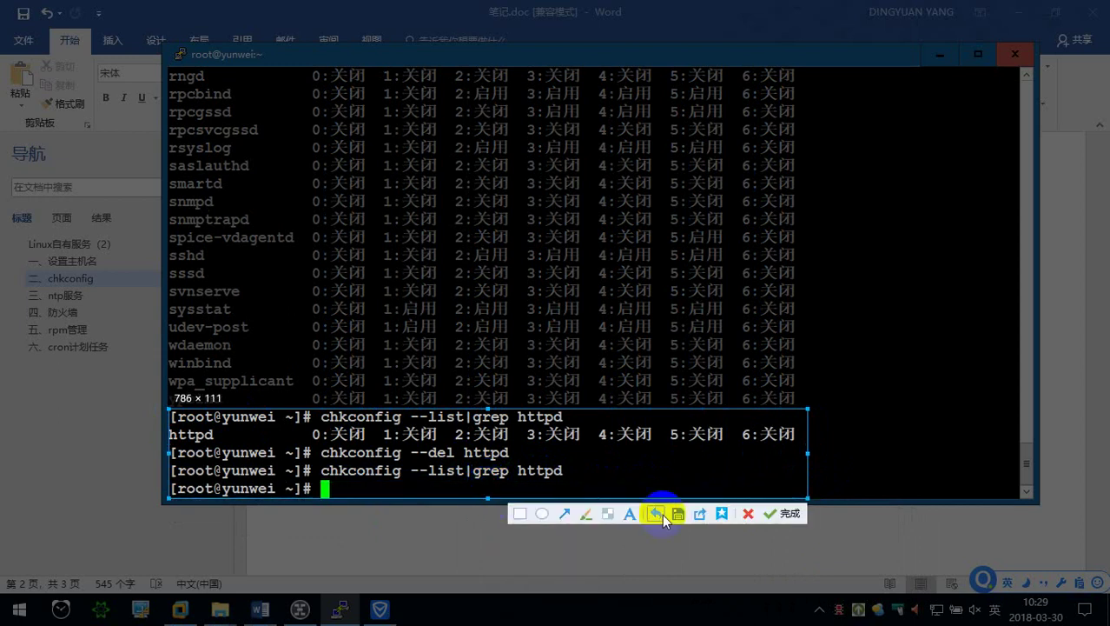
click(776, 514)
click(697, 530)
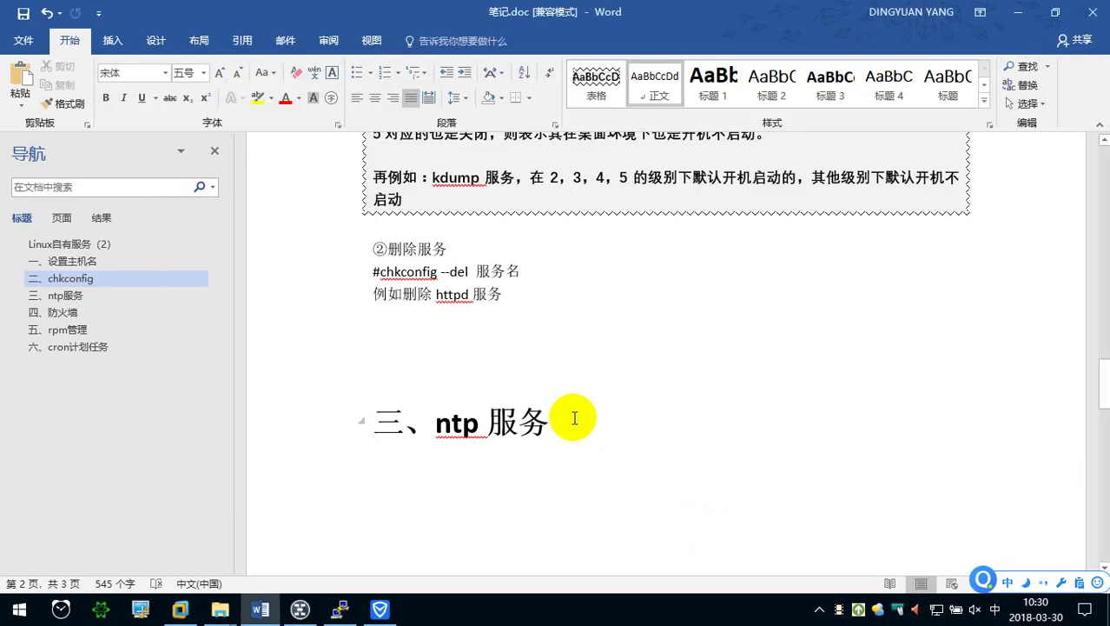
- Paste the httpd deletion screenshot under 例如删除 httpd 服务 and start item ③ below it
key(ctrl+v)
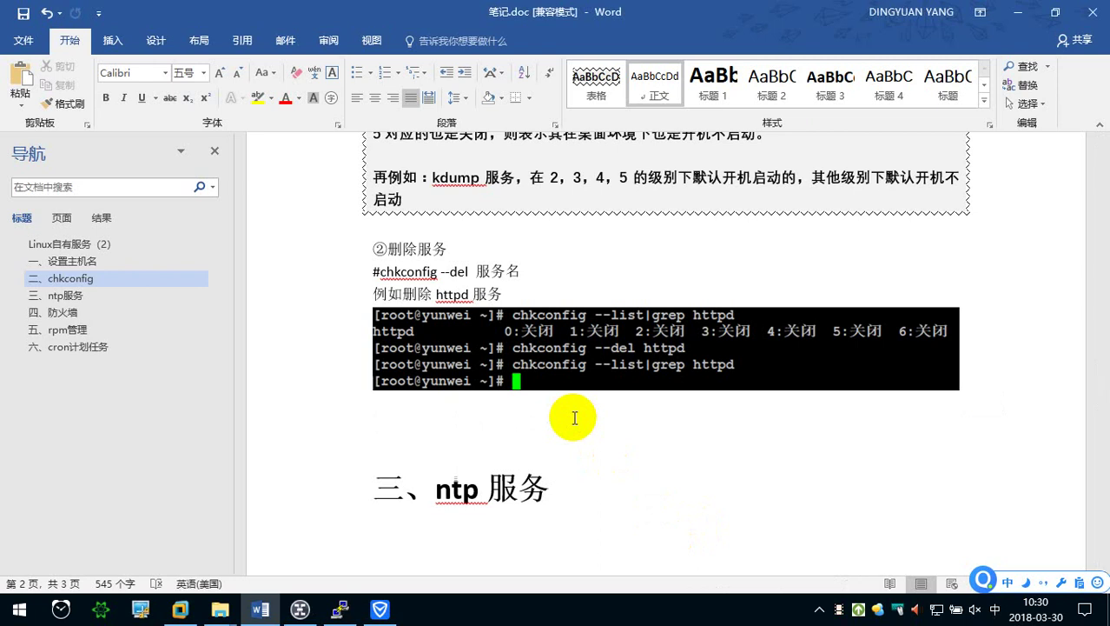
click(556, 368)
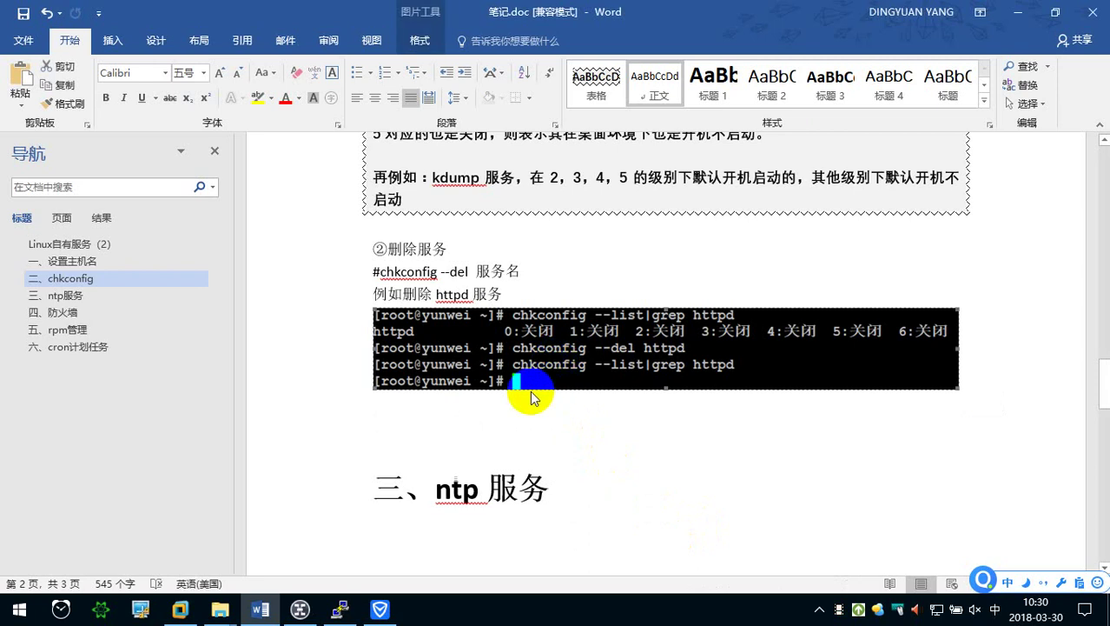
click(531, 397)
key(Return)
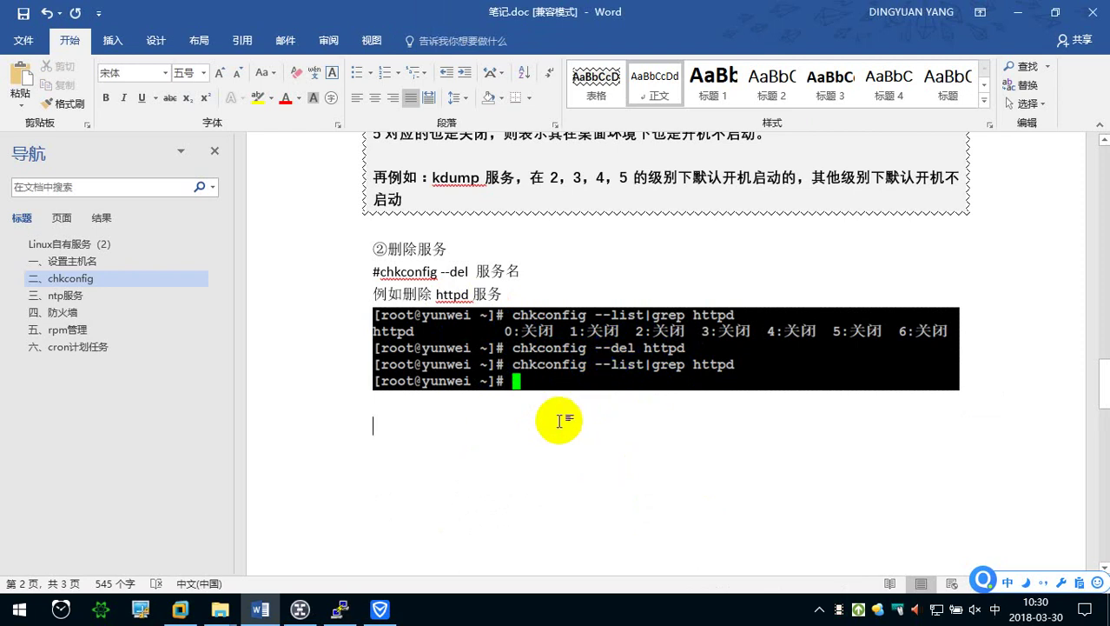
text(③)
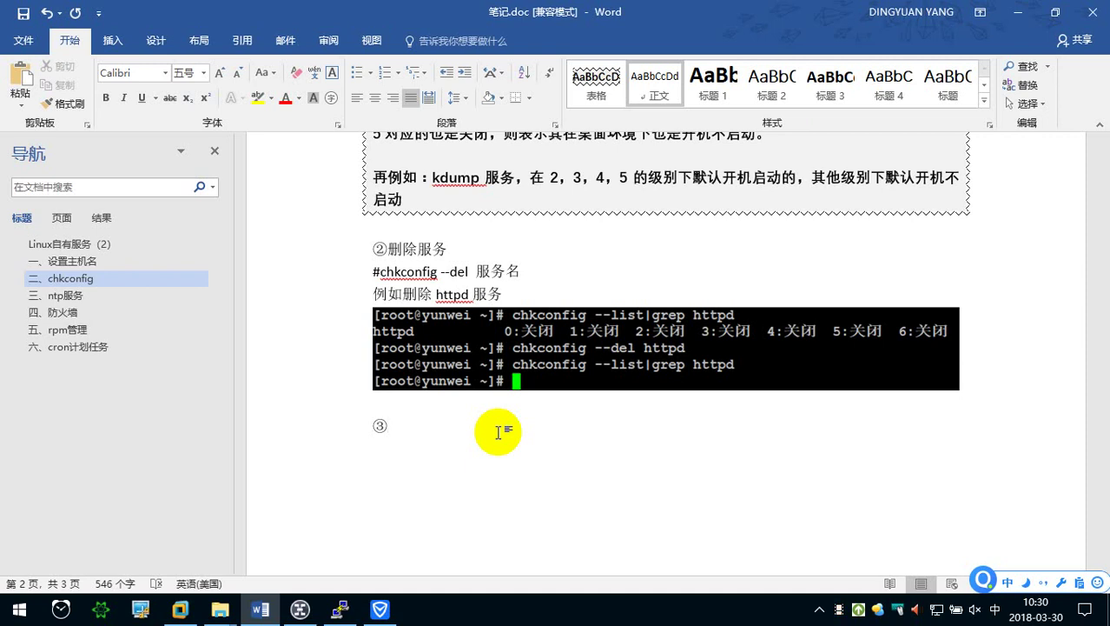
- Minimize the PuTTY and VMware Workstation windows to reveal PC Manager's startup manager
click(1017, 12)
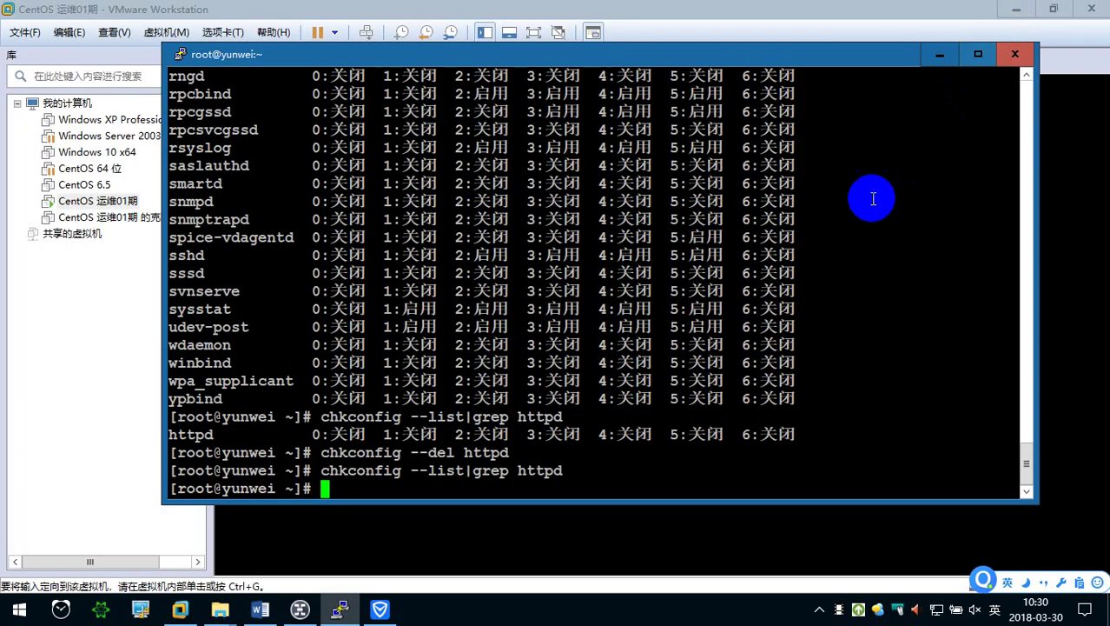
click(939, 53)
click(1015, 9)
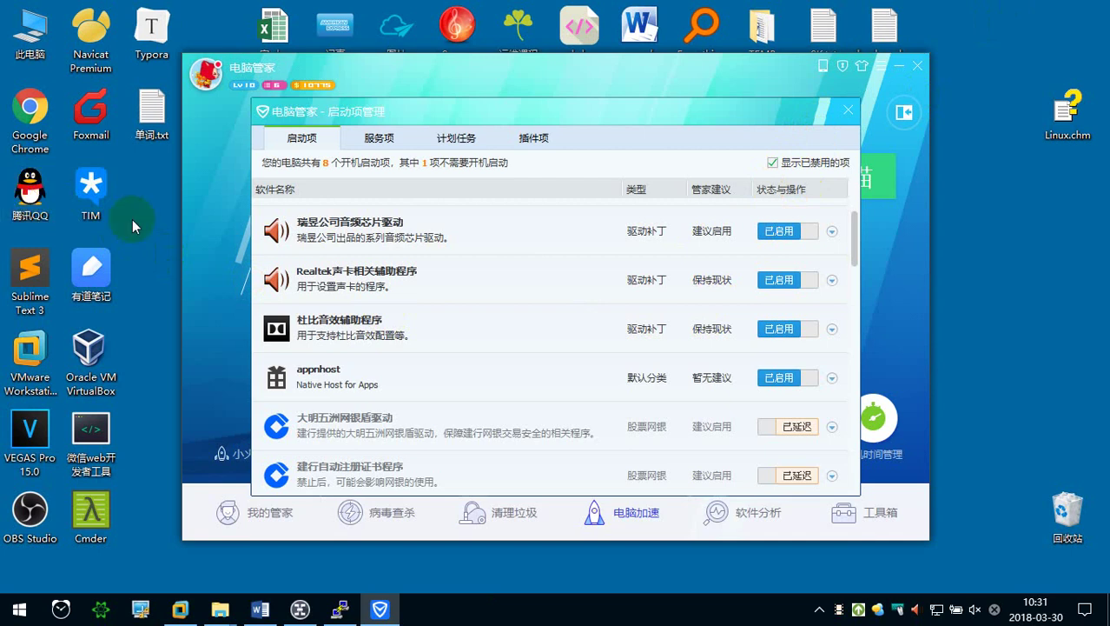
- Bring the PuTTY root terminal back in front of PC Manager
click(335, 608)
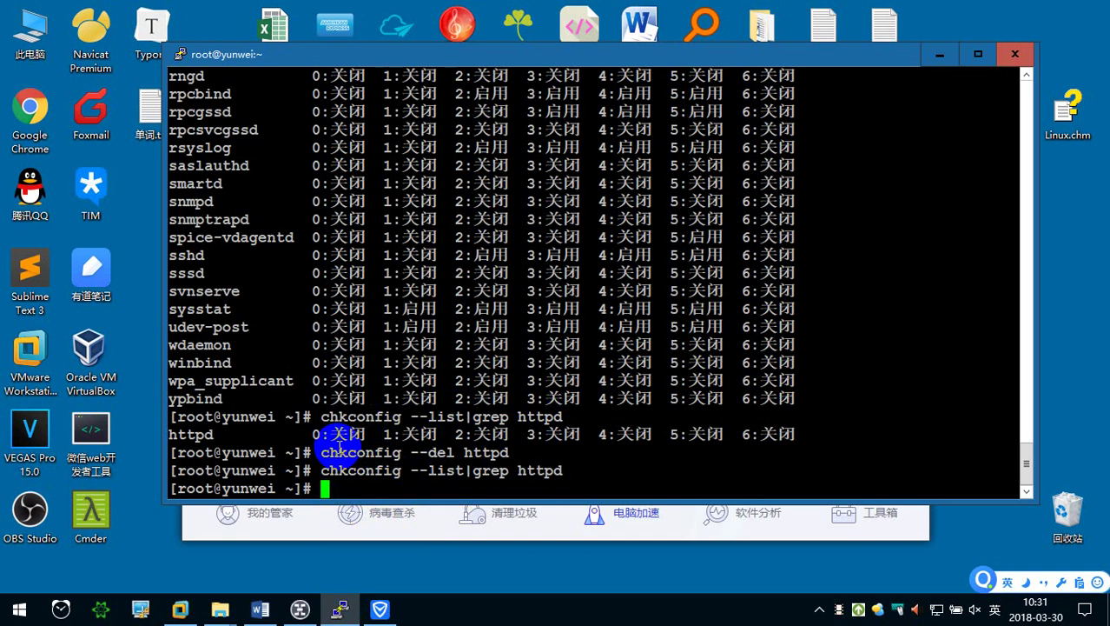
- Complete the item ③ heading as 添加开机启动服务 in the notes
click(259, 609)
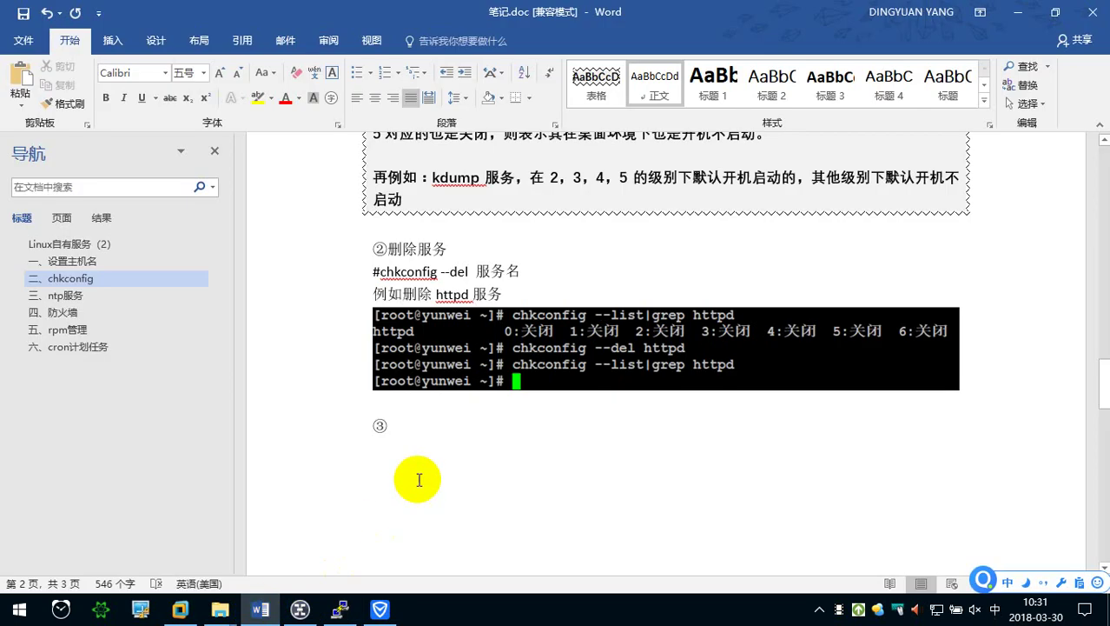
click(418, 426)
text(tianjia kaiji)
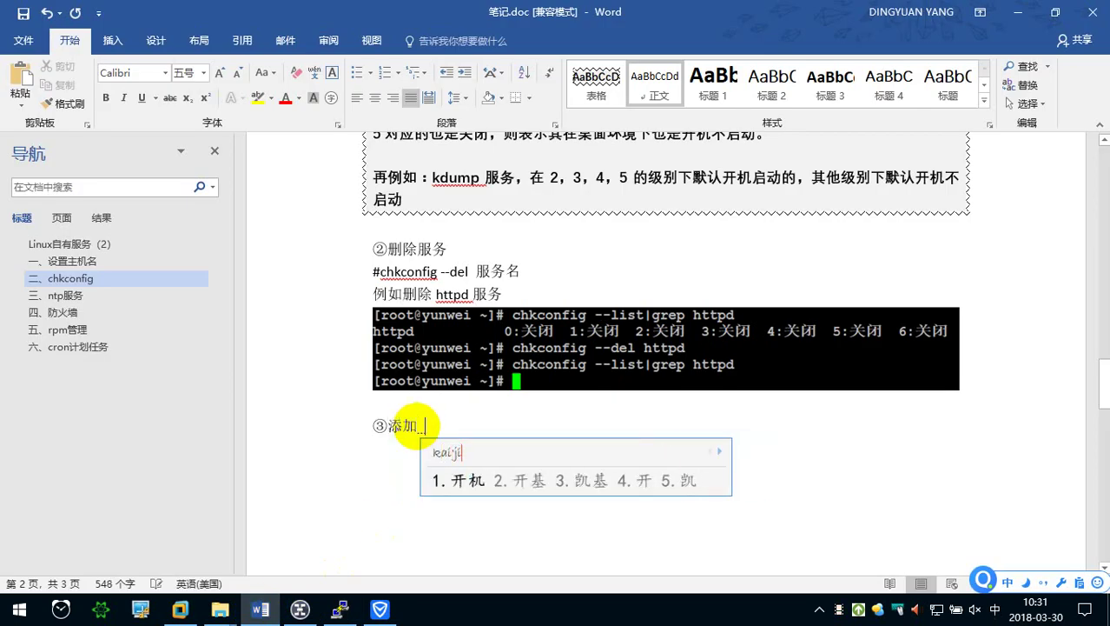
text( qidong fuw)
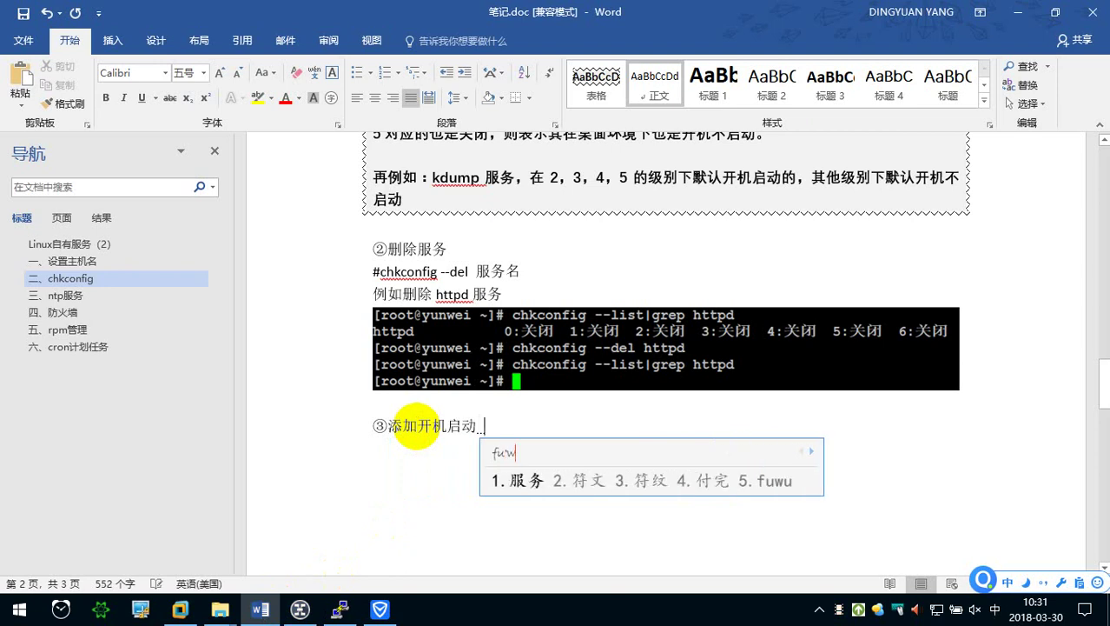
key(space)
key(Return)
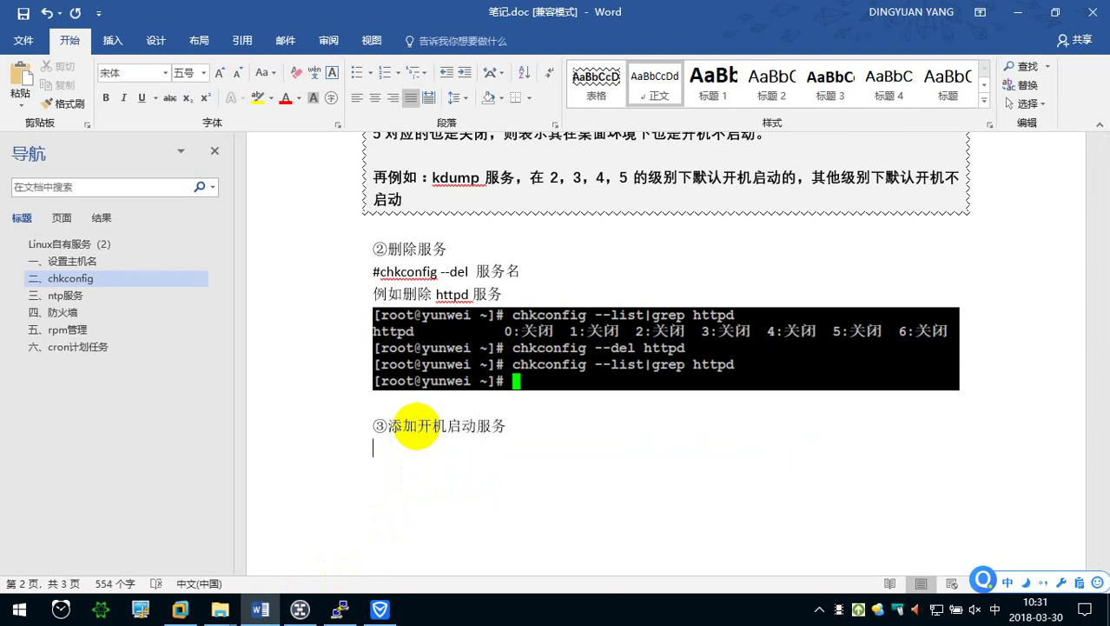
scroll(417, 430, down, 1)
click(521, 384)
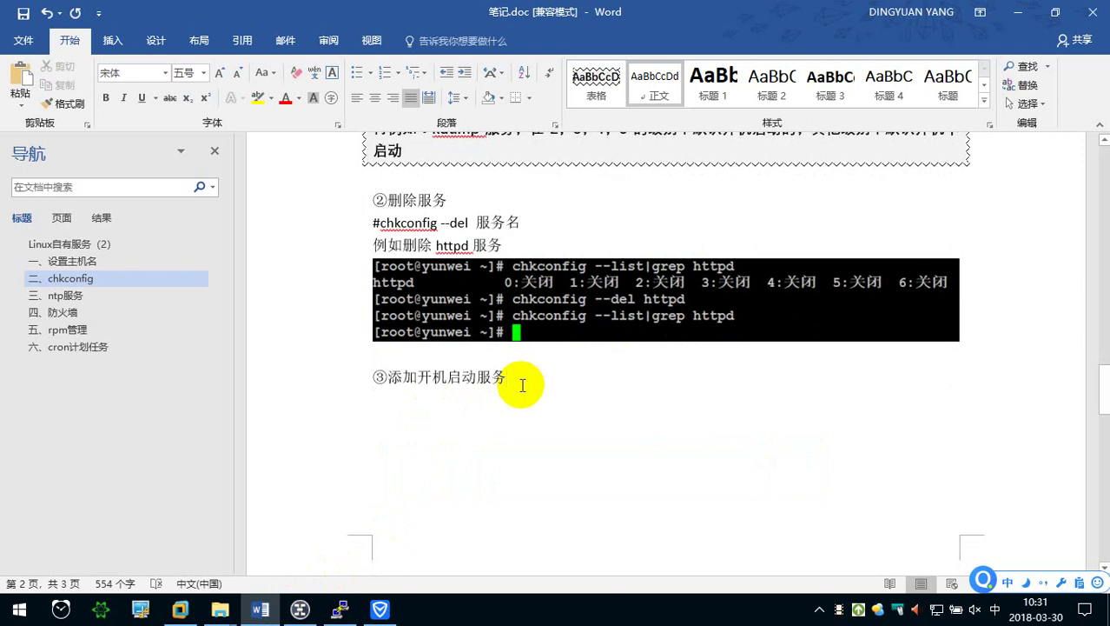
key(Left)
key(Left)
key(Right)
key(Right)
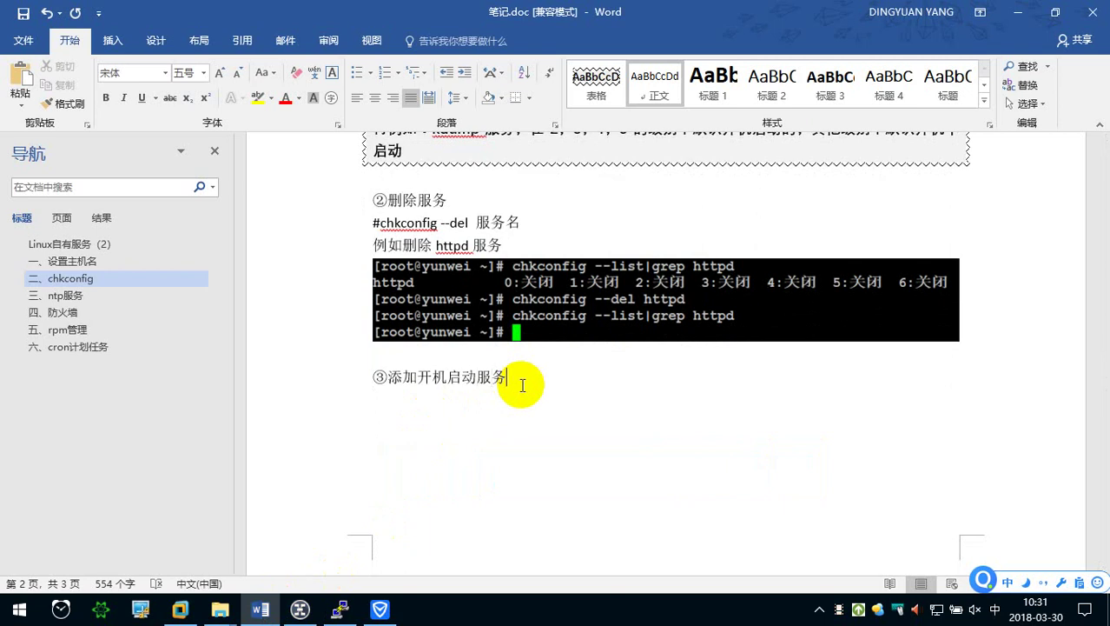
- Add the syntax line #chkconfig --add 服务名 under item ③, keeping two plain hyphens
key(Return)
text(#chkco)
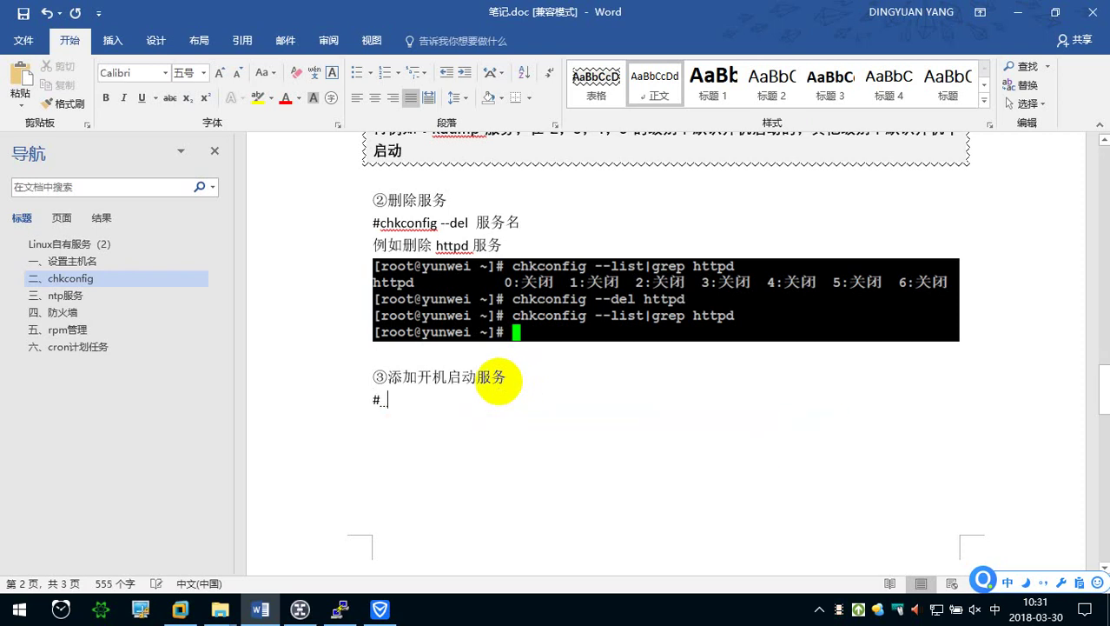
text(nfig)
key(shift)
text(--add)
key(Left)
key(Left)
key(Left)
key(Left)
key(BackSpace)
text(--)
key(Right)
key(Right)
key(Right)
key(shift)
text(fuwu)
key(BackSpace)
text(m)
key(space)
key(Return)
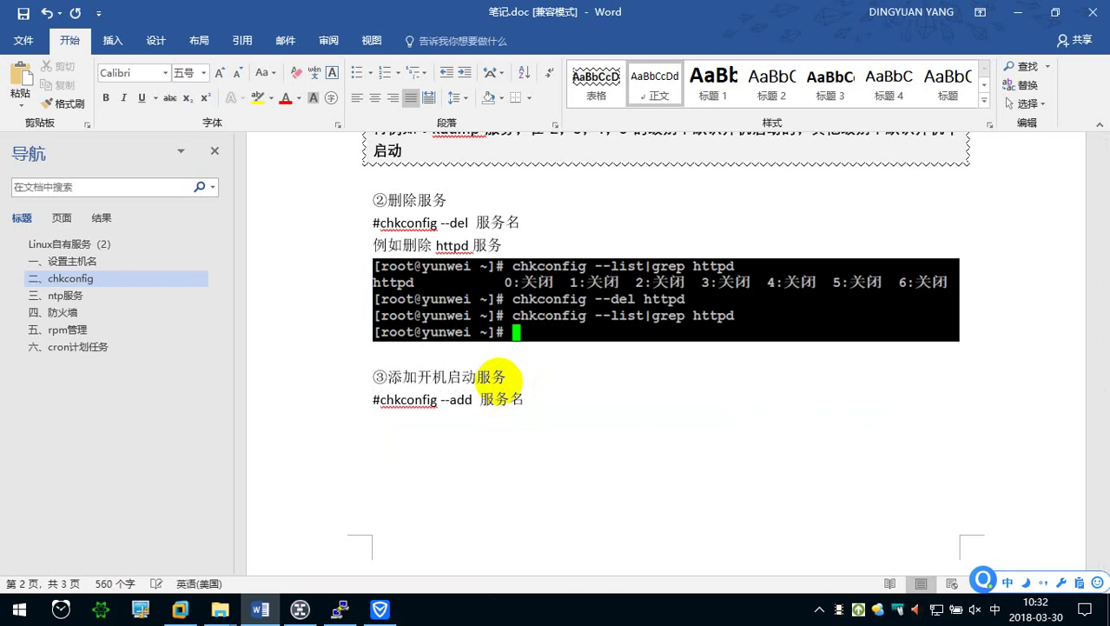
click(539, 399)
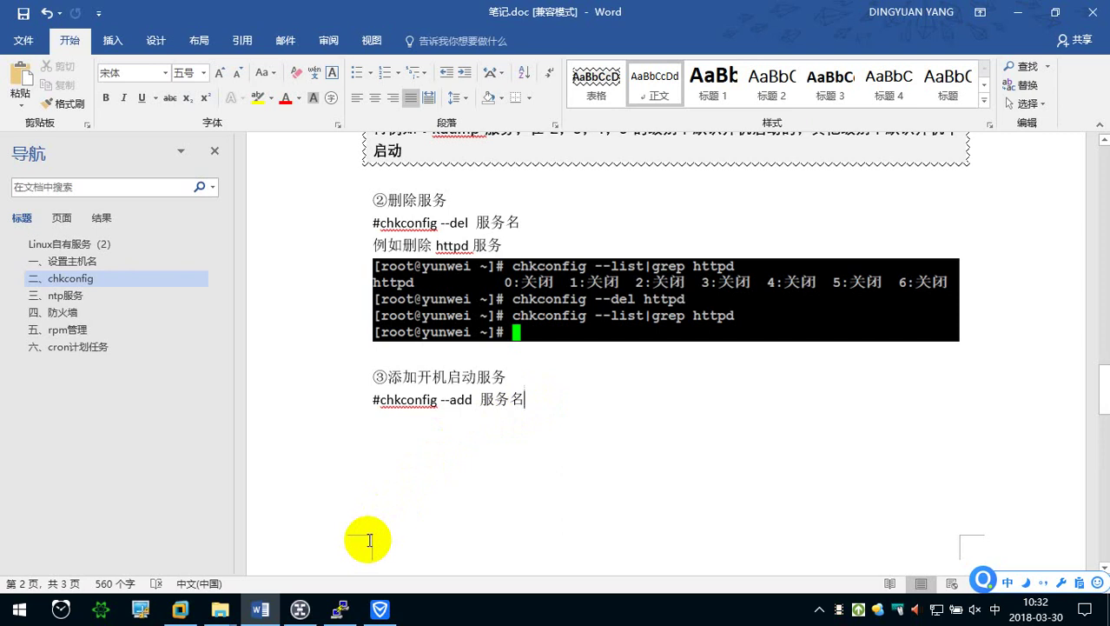
click(340, 608)
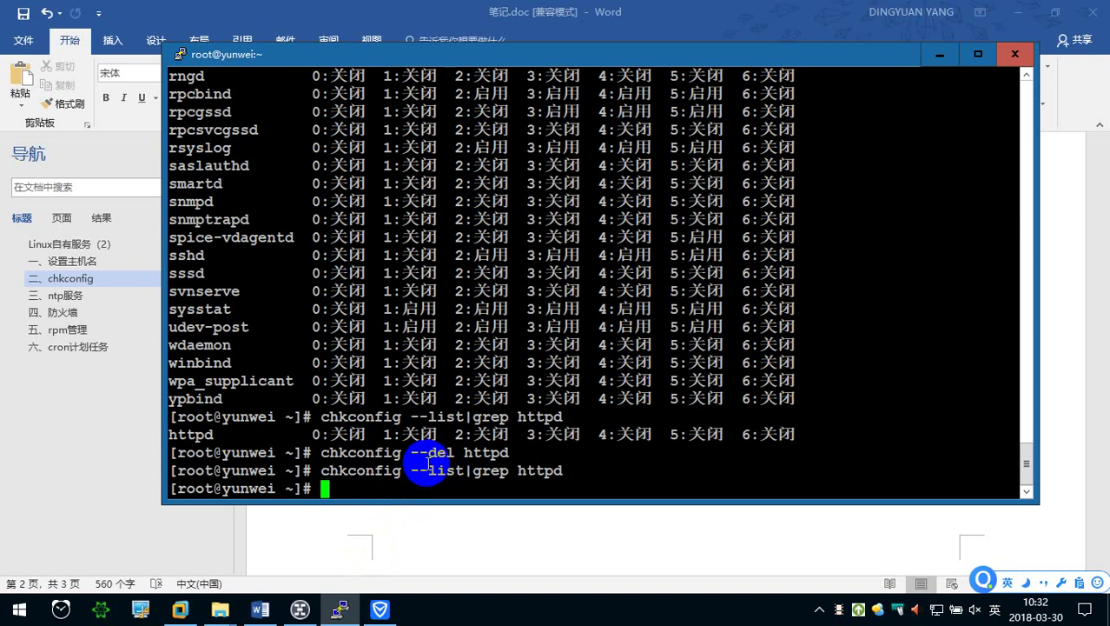
- Try serv and service at the terminal prompt, erase both, and return to the notes
text(serv)
key(BackSpace)
key(BackSpace)
key(BackSpace)
key(BackSpace)
click(503, 523)
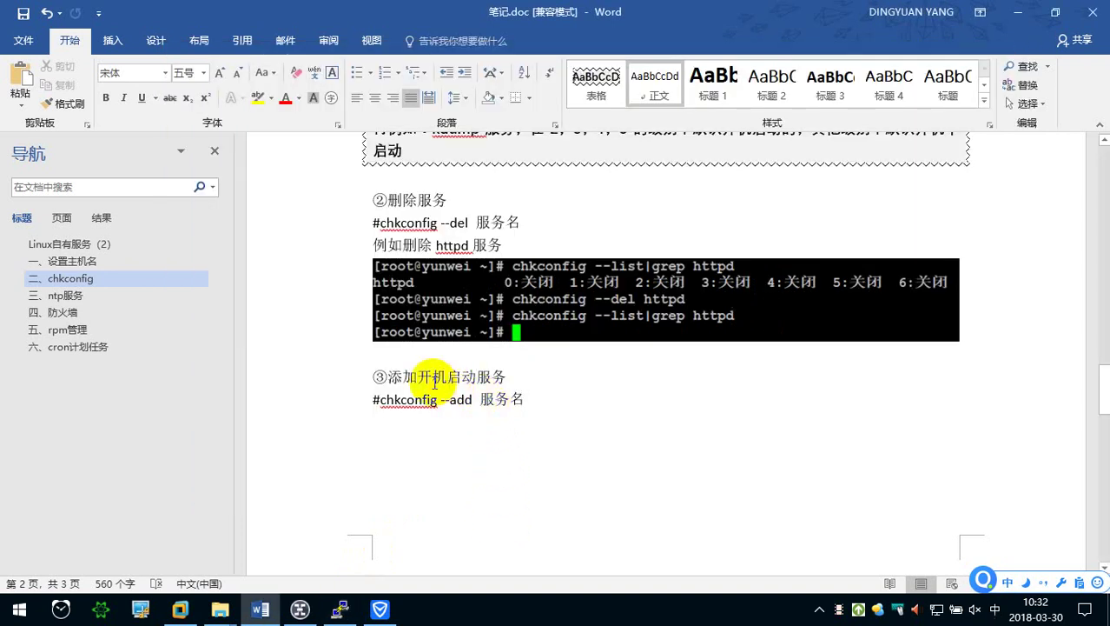
click(339, 609)
text(service)
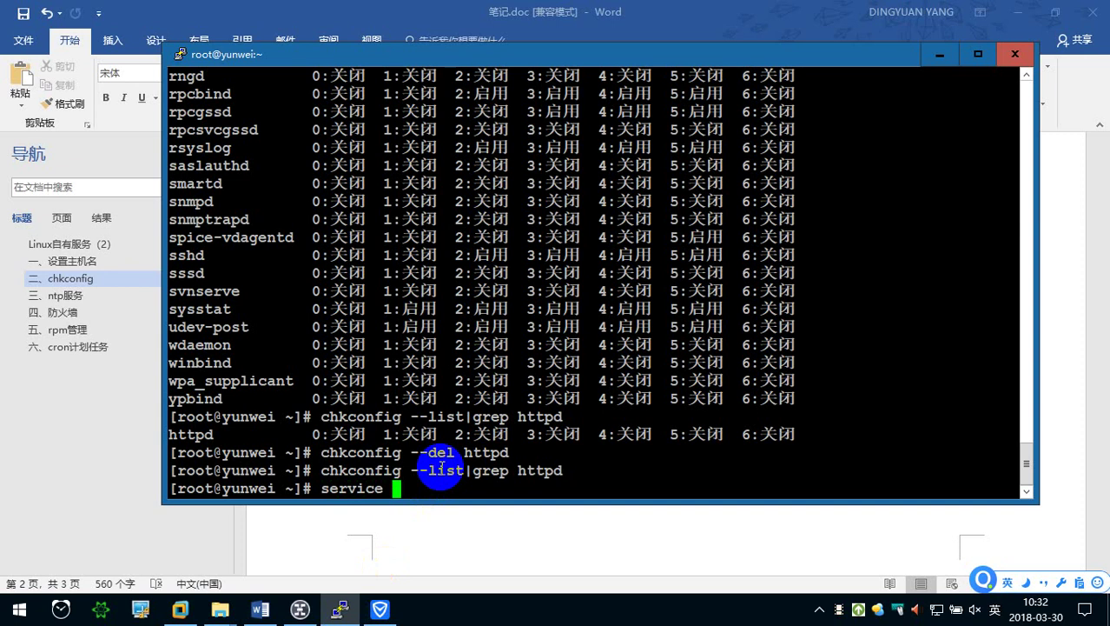
key(BackSpace)
key(BackSpace)
key(BackSpace)
key(BackSpace)
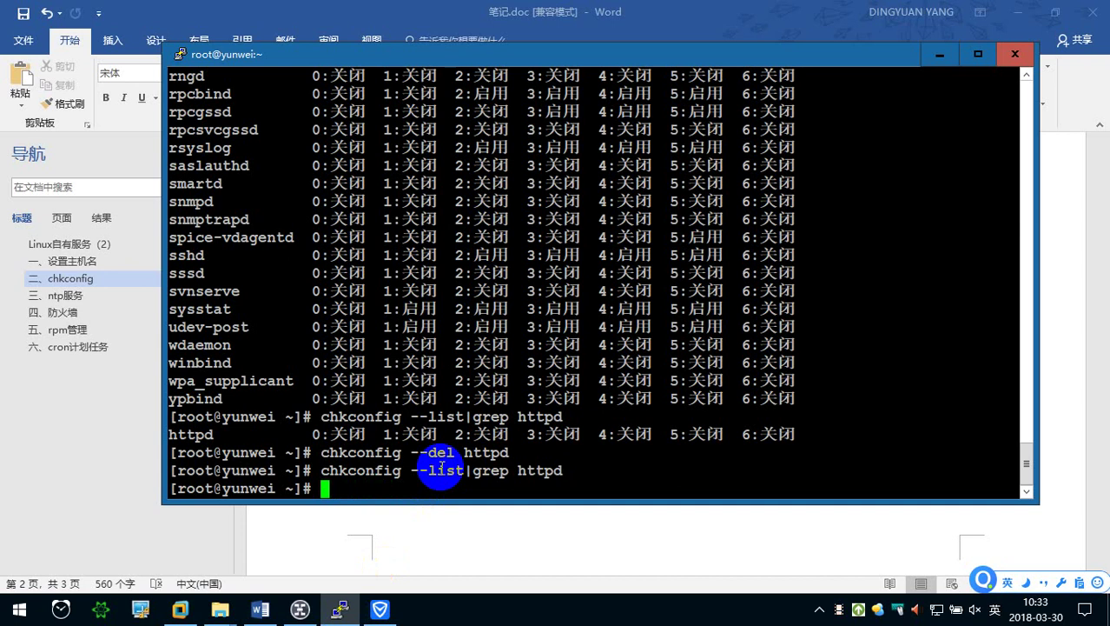
click(443, 528)
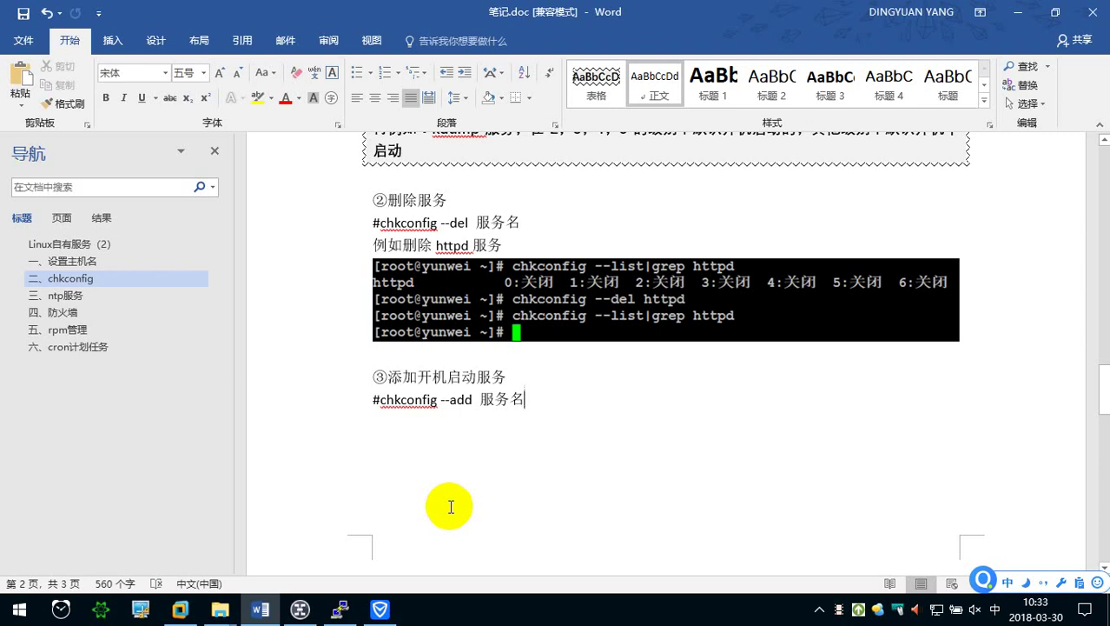
- Append the tab-spaced note 【必须要保证服务正常运行，才可以添加】 after 服务名 and start a new line
key(Tab)
key(Tab)
key(Tab)
text([])
key(Left)
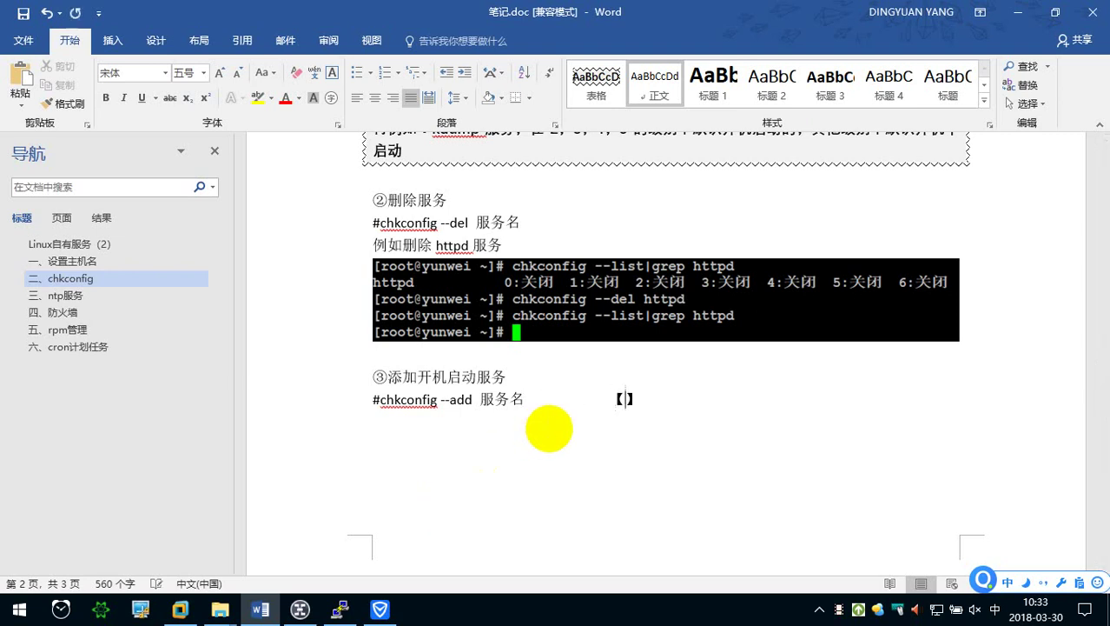
text(bixuyao)
text(必须要)
text(保证服务)
text(正常运行，c)
text(才可以tianjia添加)
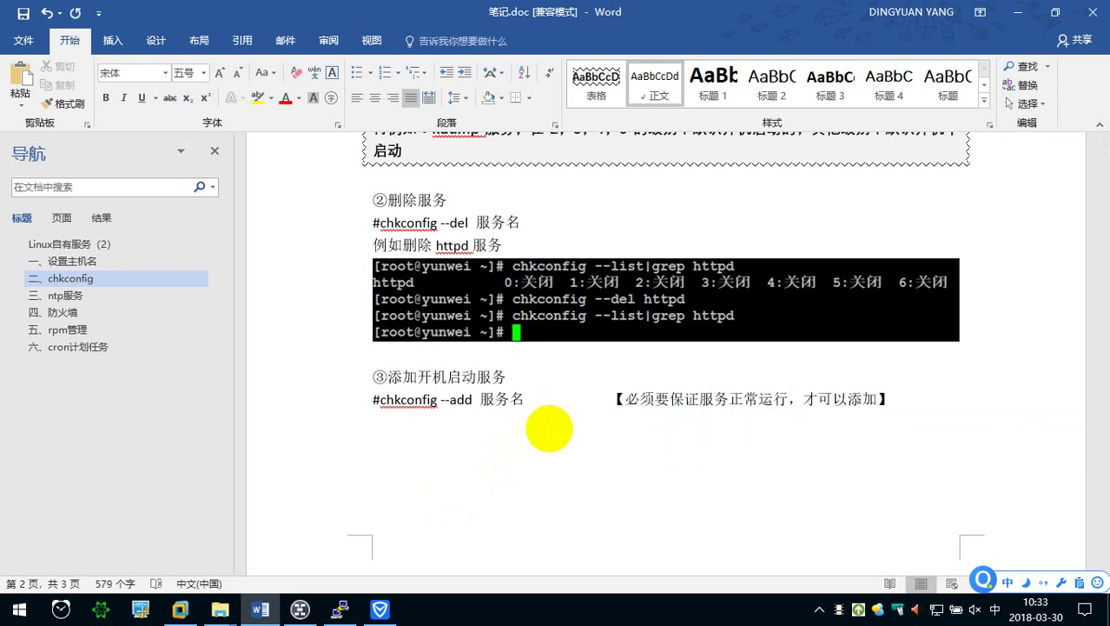
click(921, 406)
key(Return)
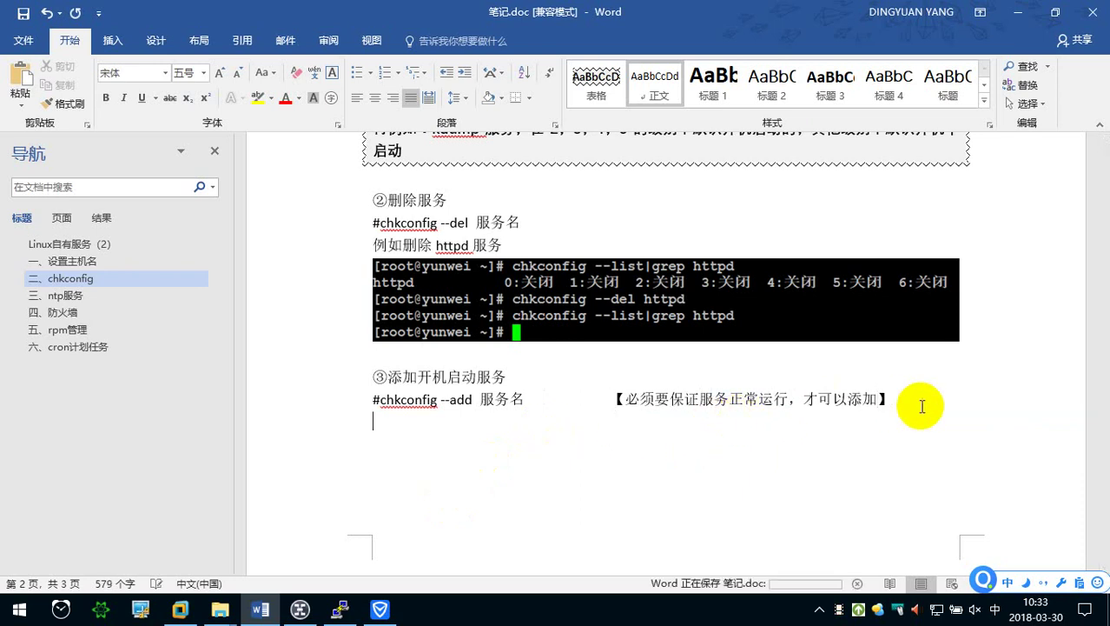
- Re-register httpd with chkconfig --add httpd and rerun the chkconfig --list|grep httpd check
click(348, 608)
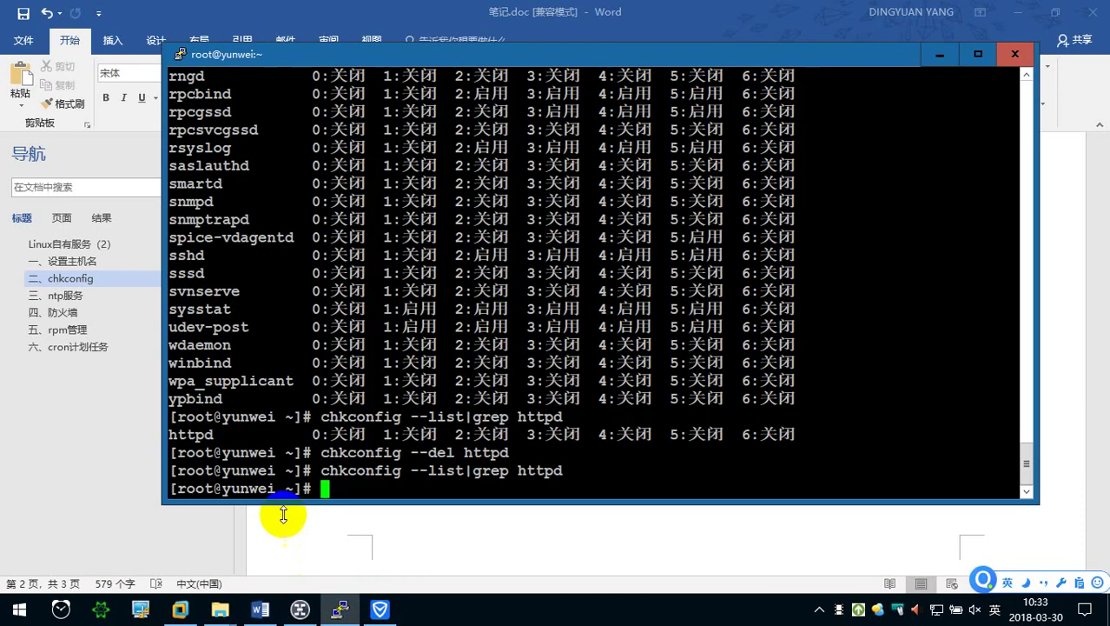
text(httpd)
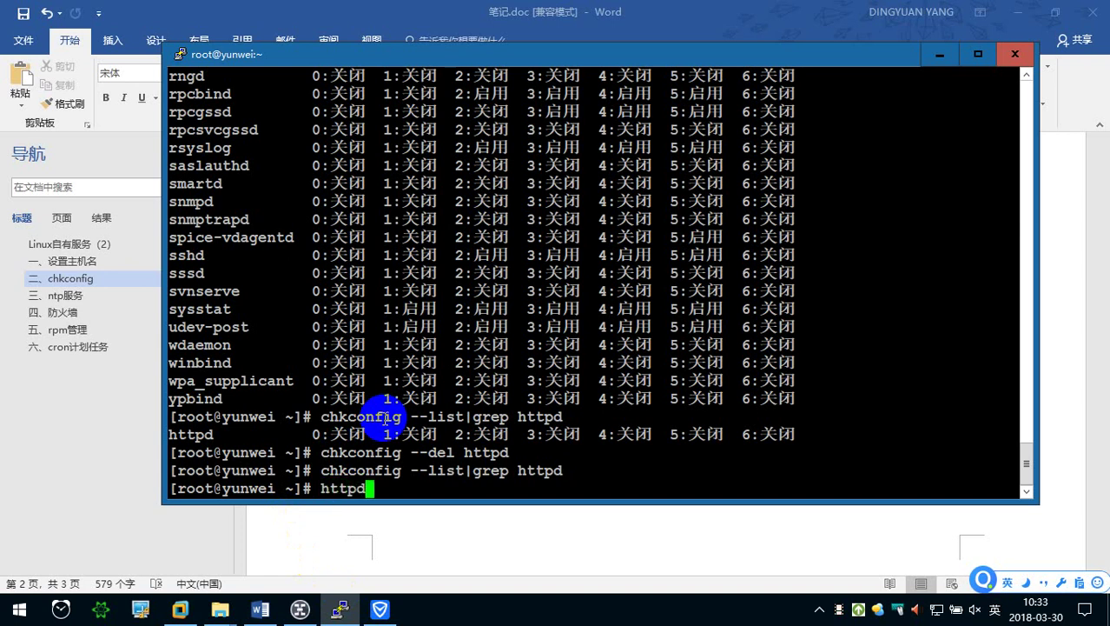
key(BackSpace)
key(BackSpace)
key(BackSpace)
key(BackSpace)
key(BackSpace)
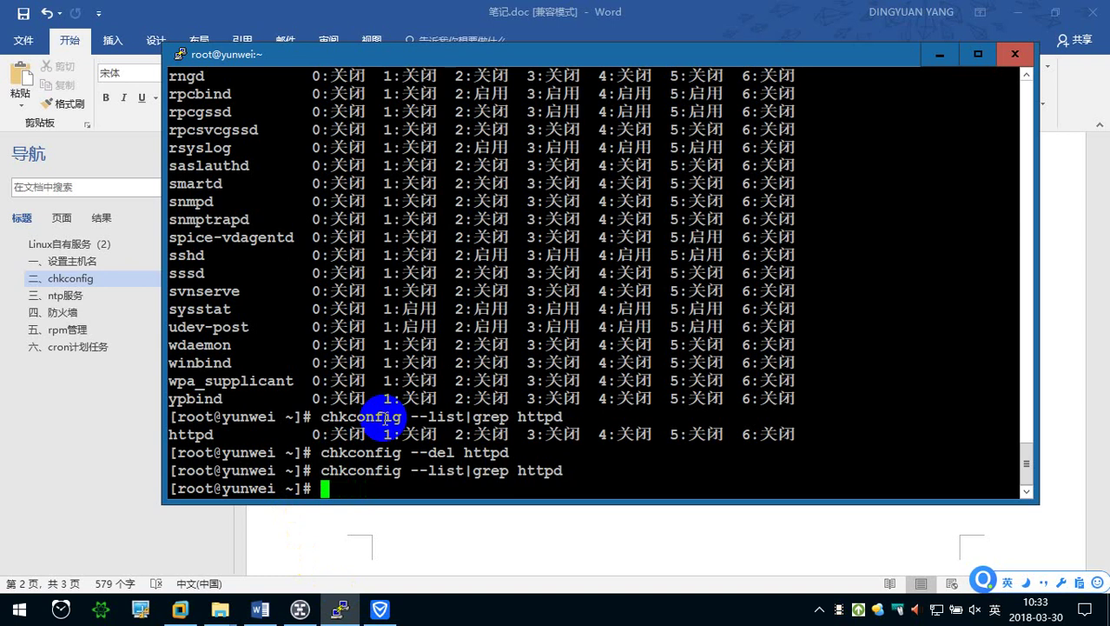
text(chkconfig --add )
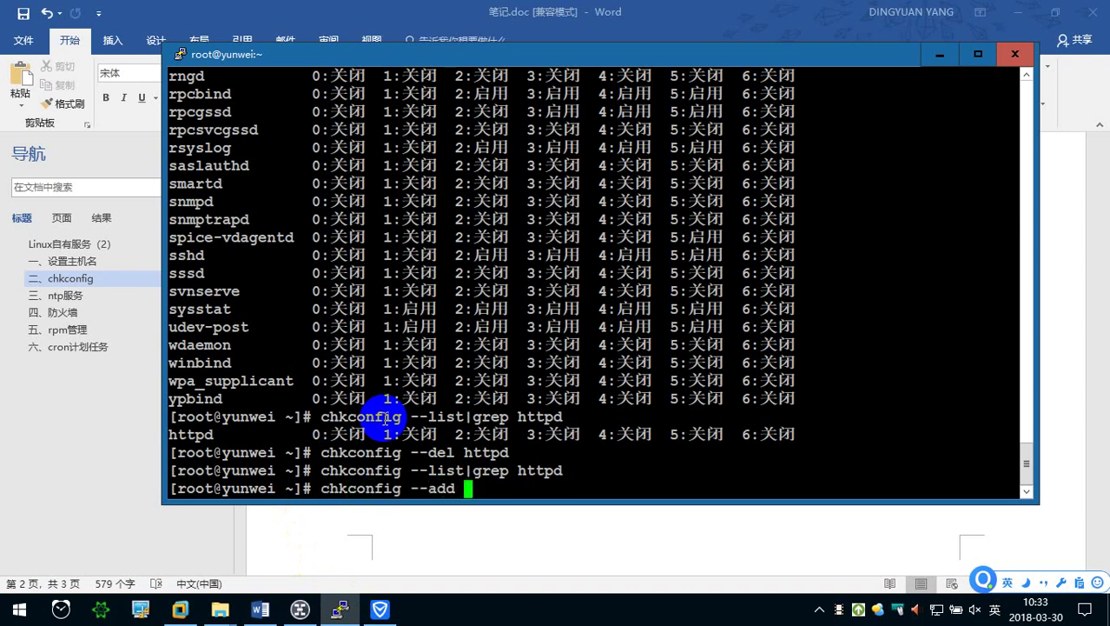
text(httpd)
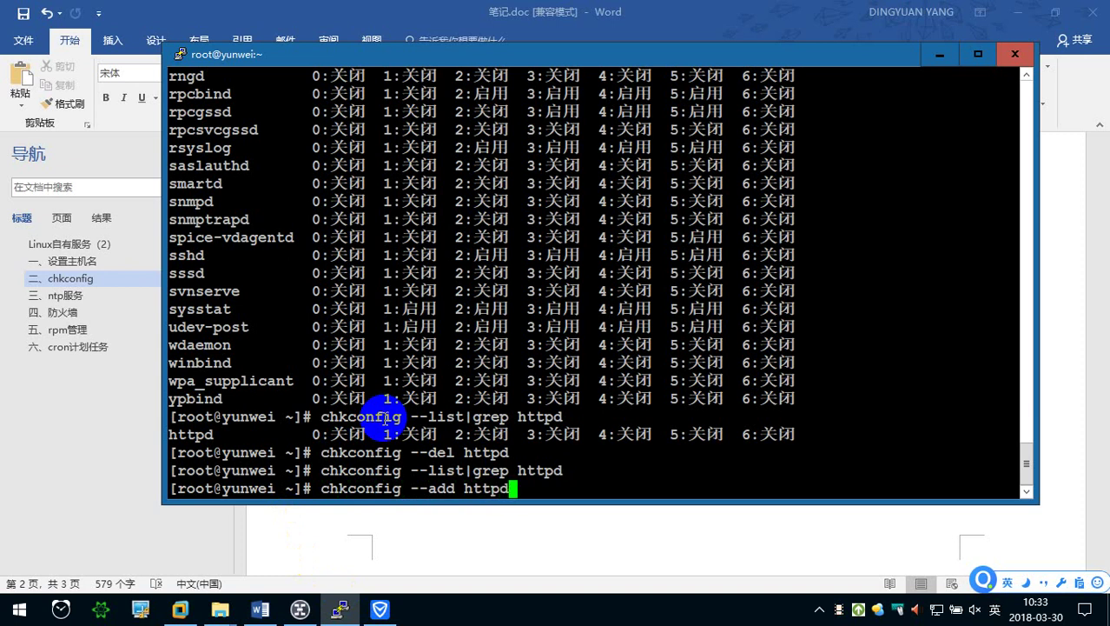
key(Return)
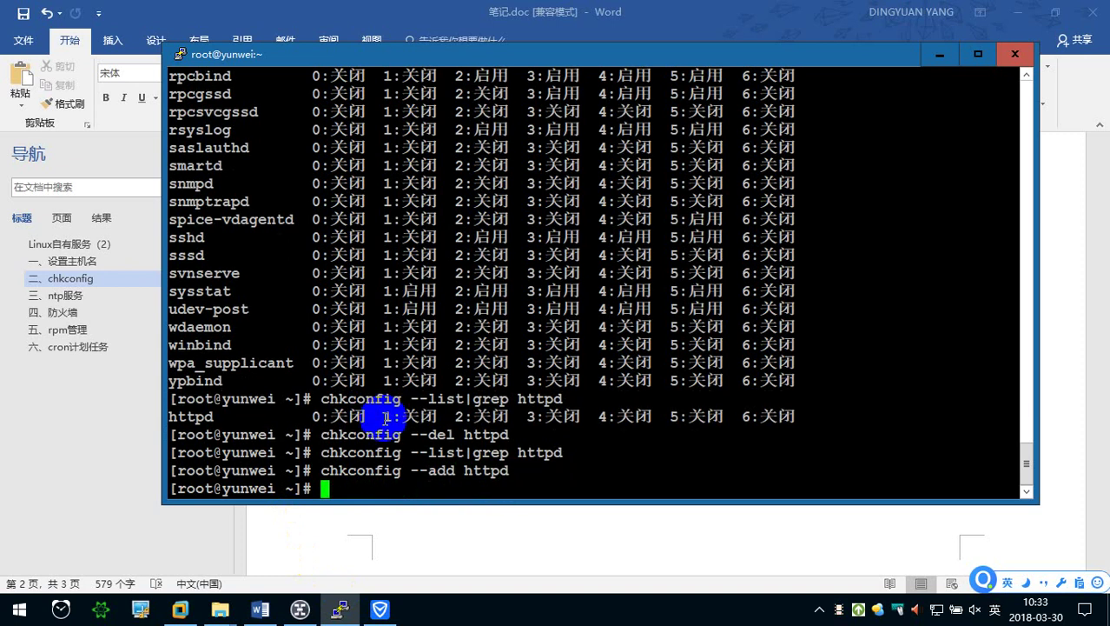
key(Up)
key(Up)
key(Return)
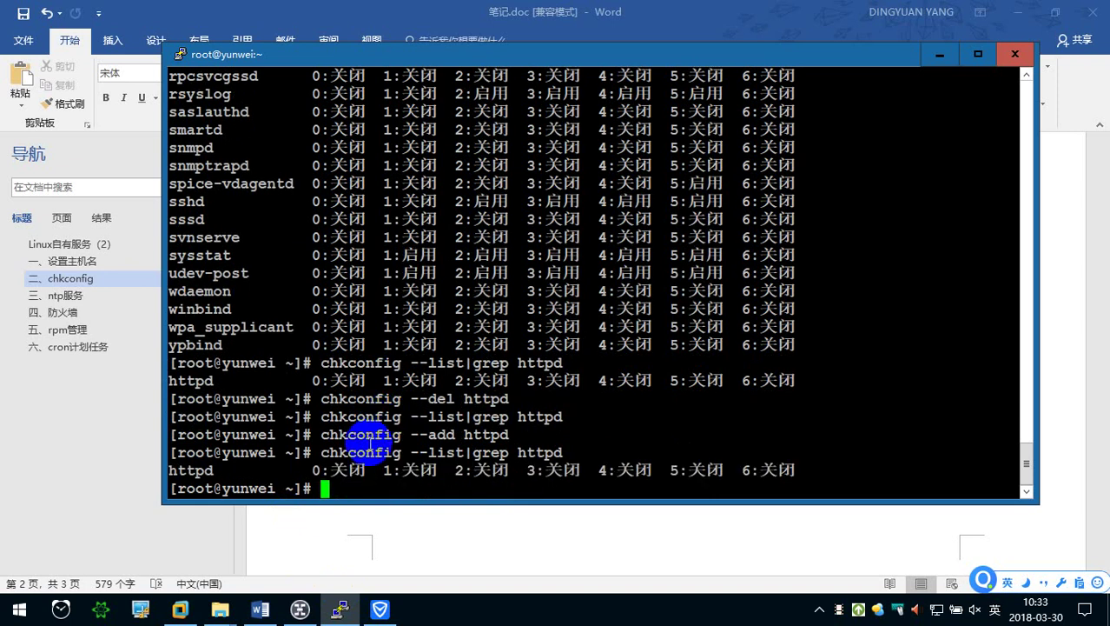
key(ctrl+alt+a)
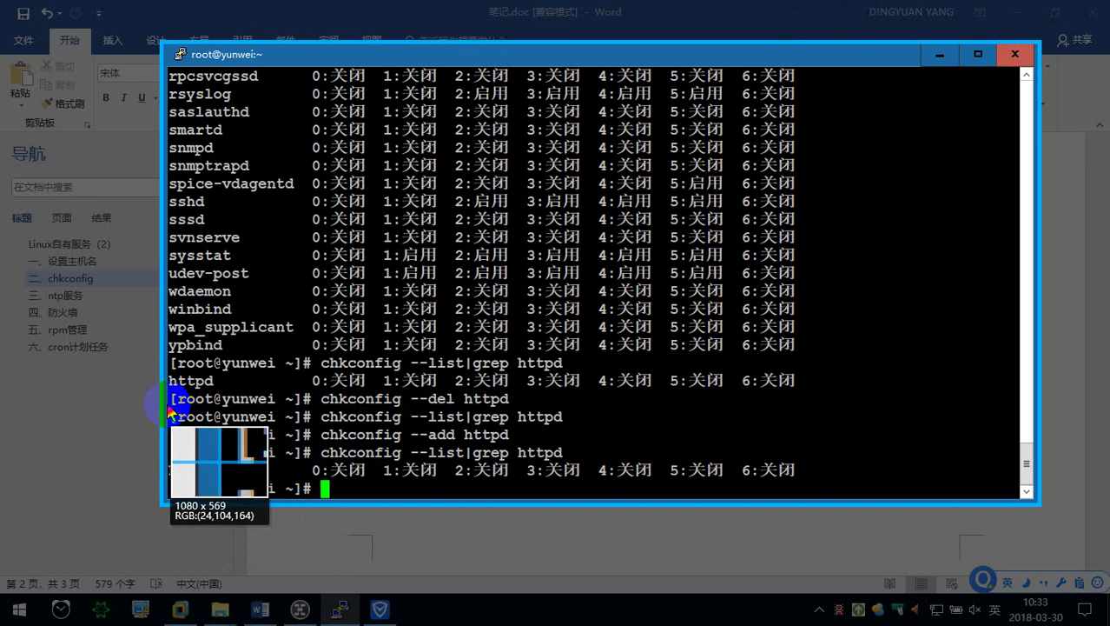
- Capture the terminal's chkconfig --add httpd and listing output and paste it under item ③
drag(167, 404, 739, 501)
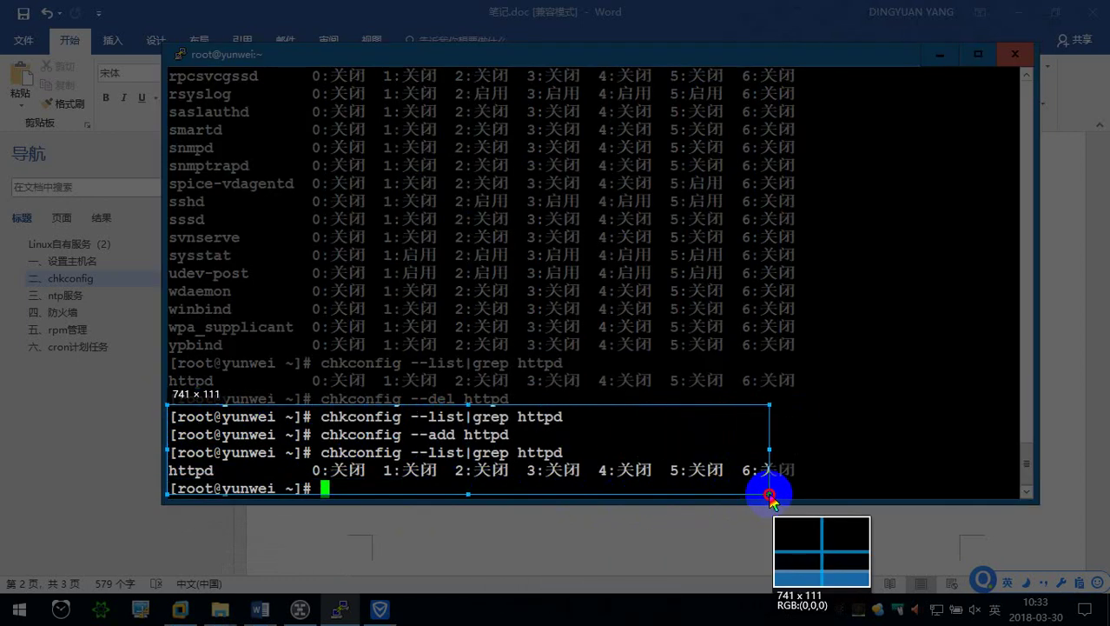
drag(739, 500, 847, 488)
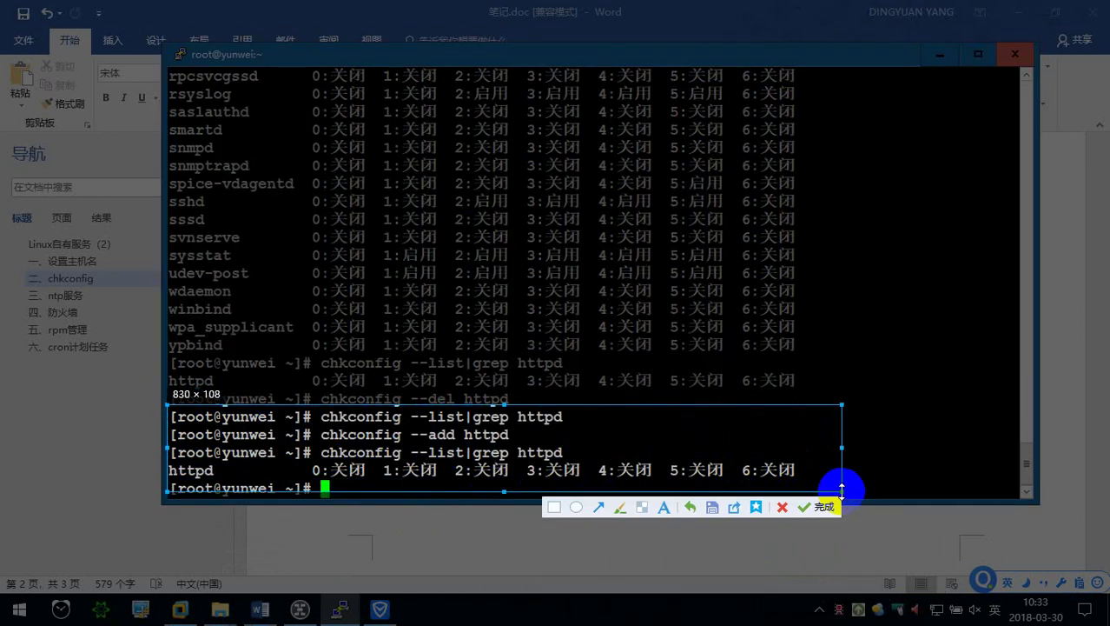
drag(739, 464, 734, 479)
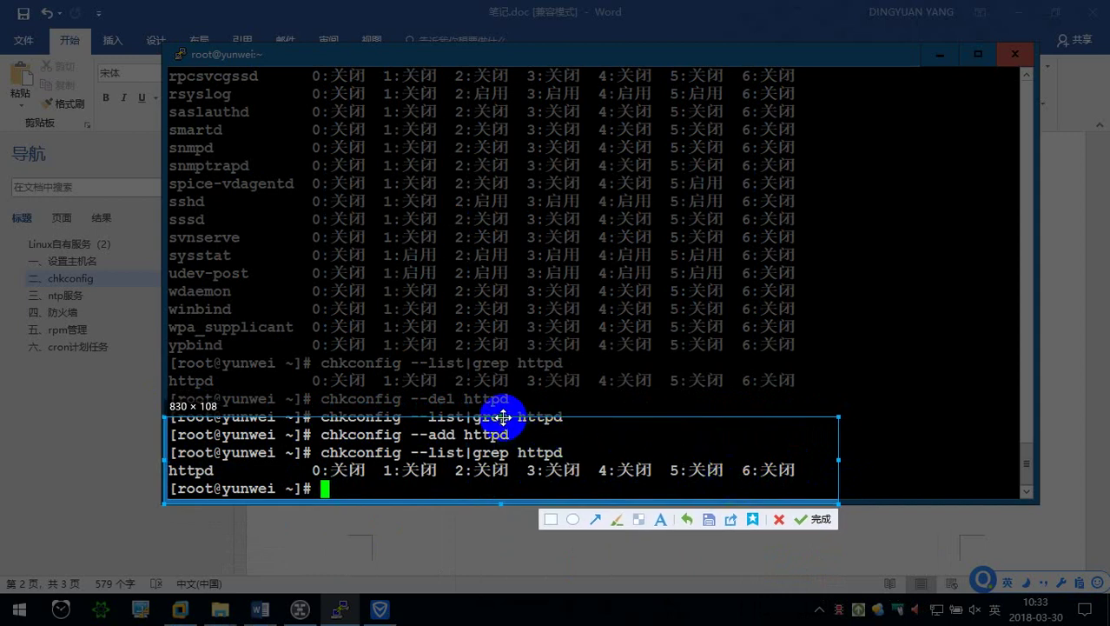
drag(504, 418, 500, 423)
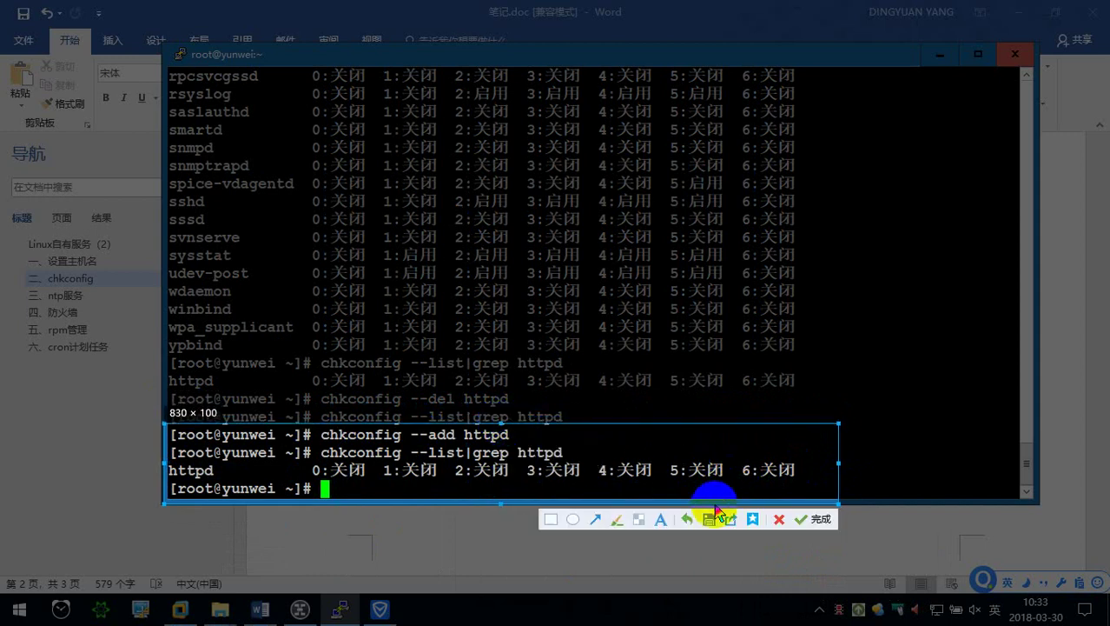
click(804, 520)
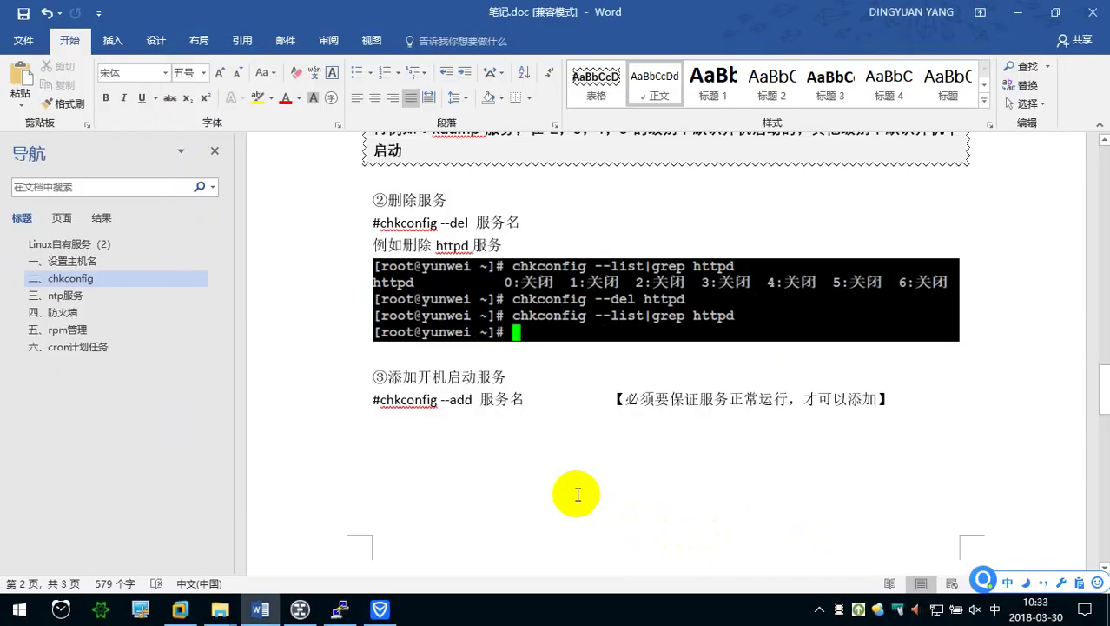
key(ctrl+v)
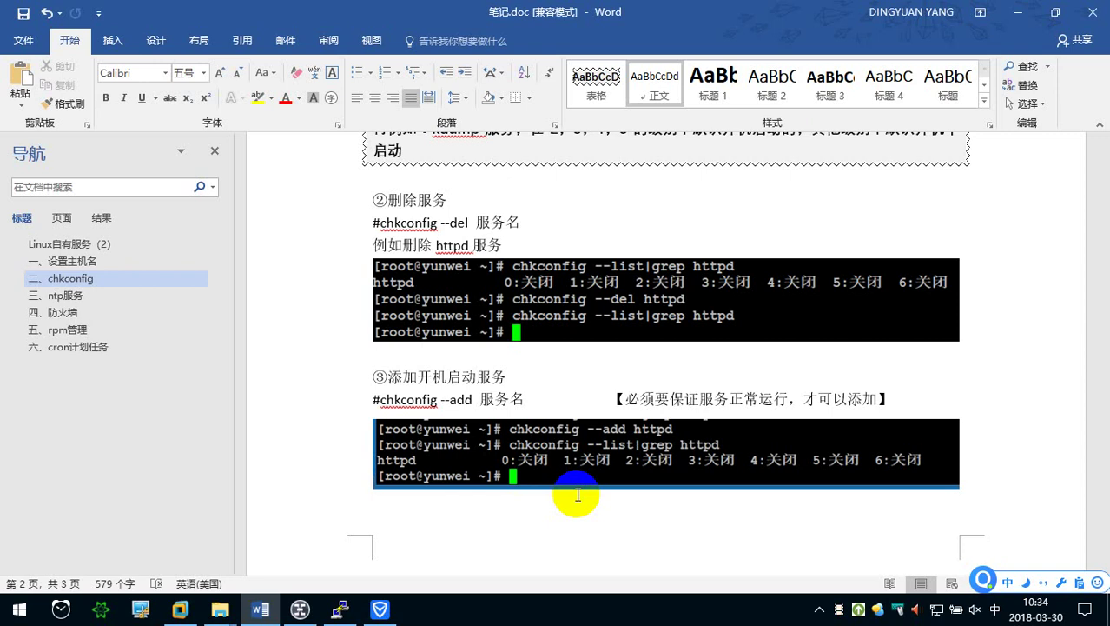
click(516, 380)
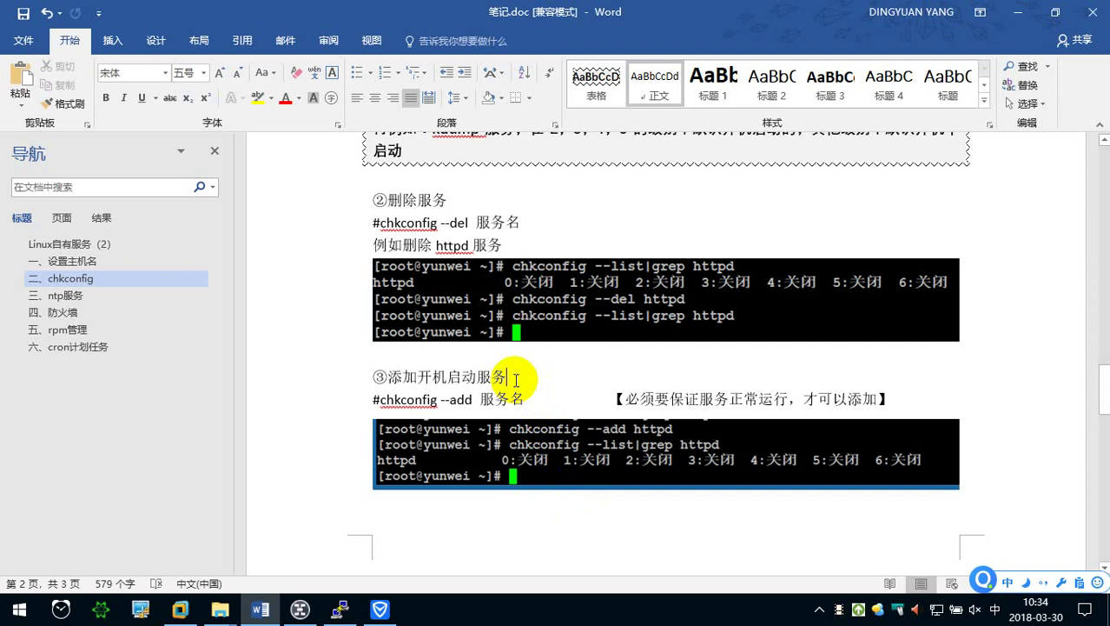
- Below the screenshot, begin the heading ④设置服务在某个
click(519, 450)
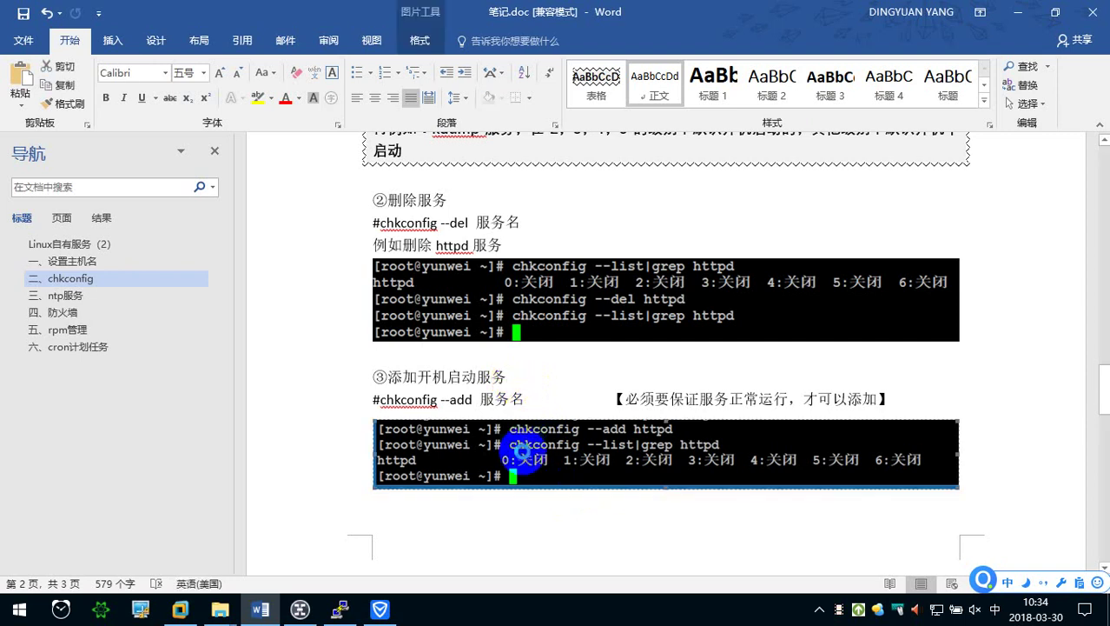
key(Down)
key(Down)
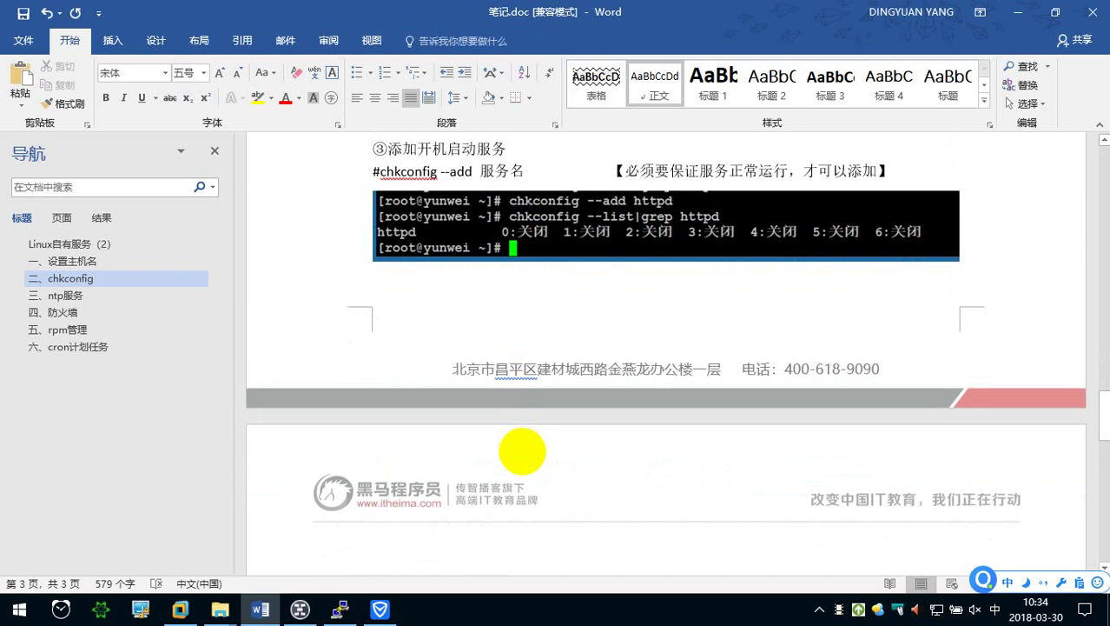
text(42)
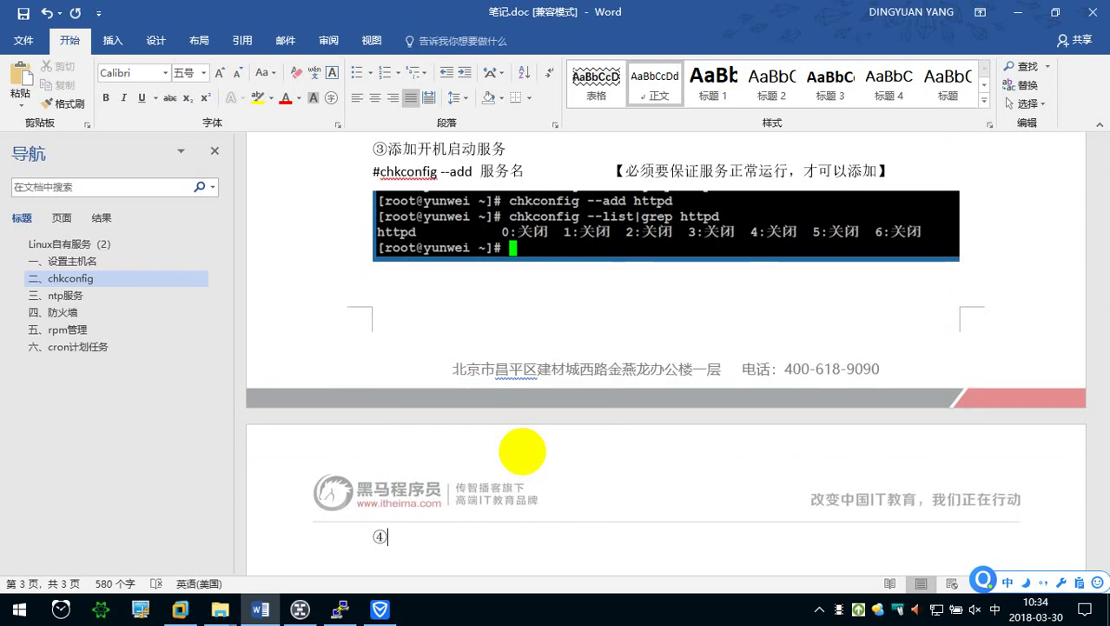
text(shezhi)
key(space)
text(fuwu)
key(space)
text(mou)
key(BackSpace)
key(BackSpace)
key(BackSpace)
text(zai)
key(space)
text(mo'ie)
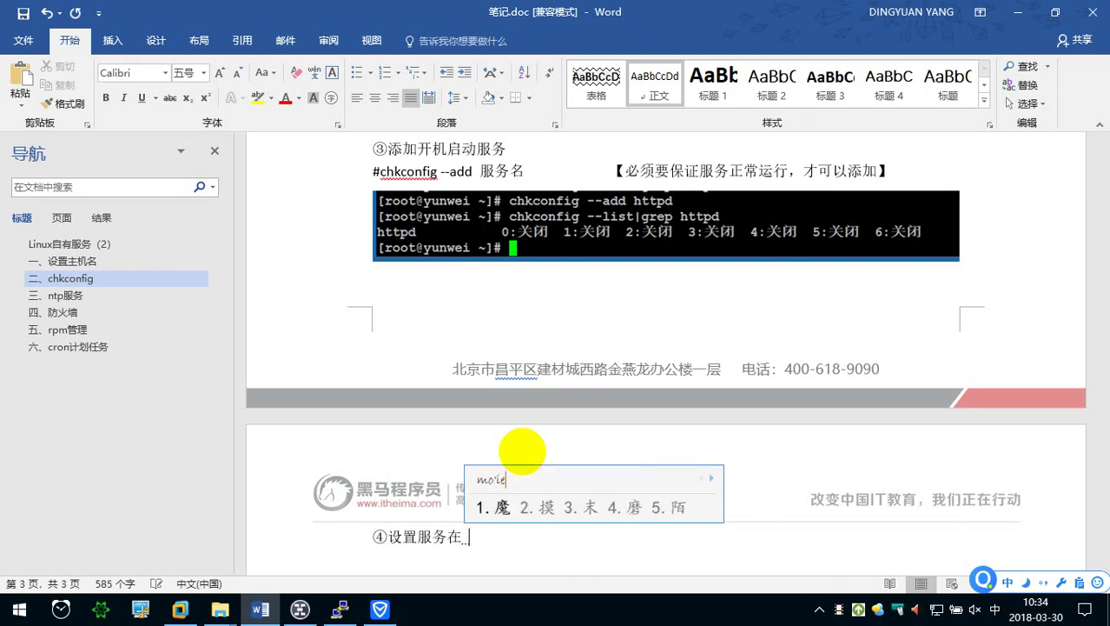
key(BackSpace)
key(BackSpace)
text(uge)
key(space)
- Continue the heading with 级别下开机启动, replacing the mistaken 极北, and end the line
text(jibei)
key(space)
text(xia)
key(space)
key(BackSpace)
key(BackSpace)
key(BackSpace)
text(jibie)
key(space)
text(xia)
key(space)
text(kaiji)
key(space)
text(qid)
key(Escape)
text(启动)
key(Return)
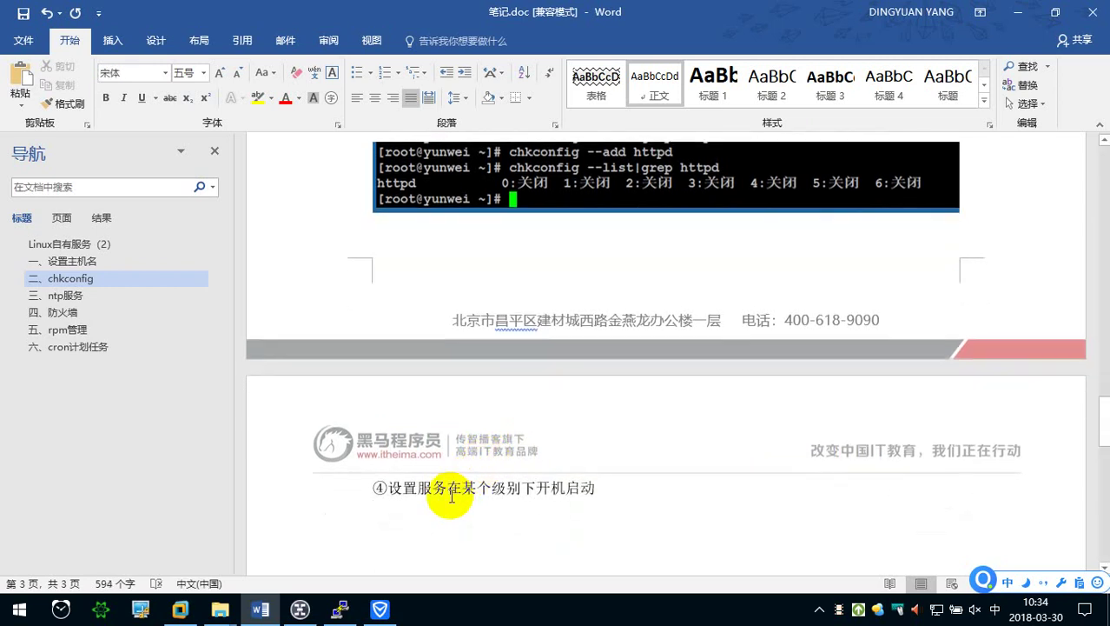
- Append 【重点命令】 to the end of the ④ heading
click(627, 489)
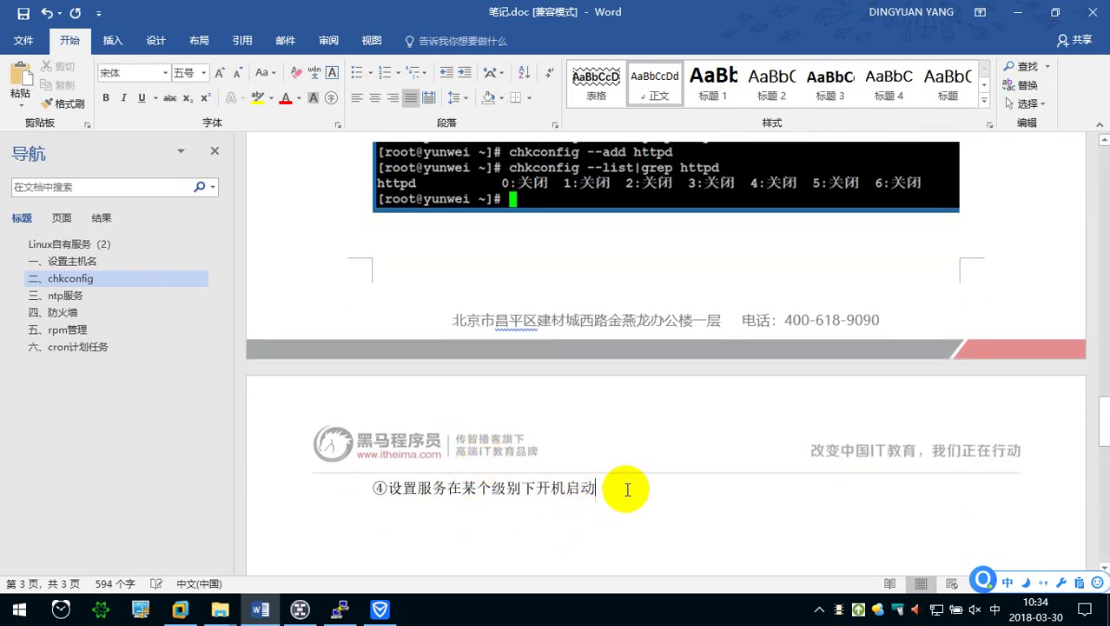
text(【】)
key(Left)
text(重点)
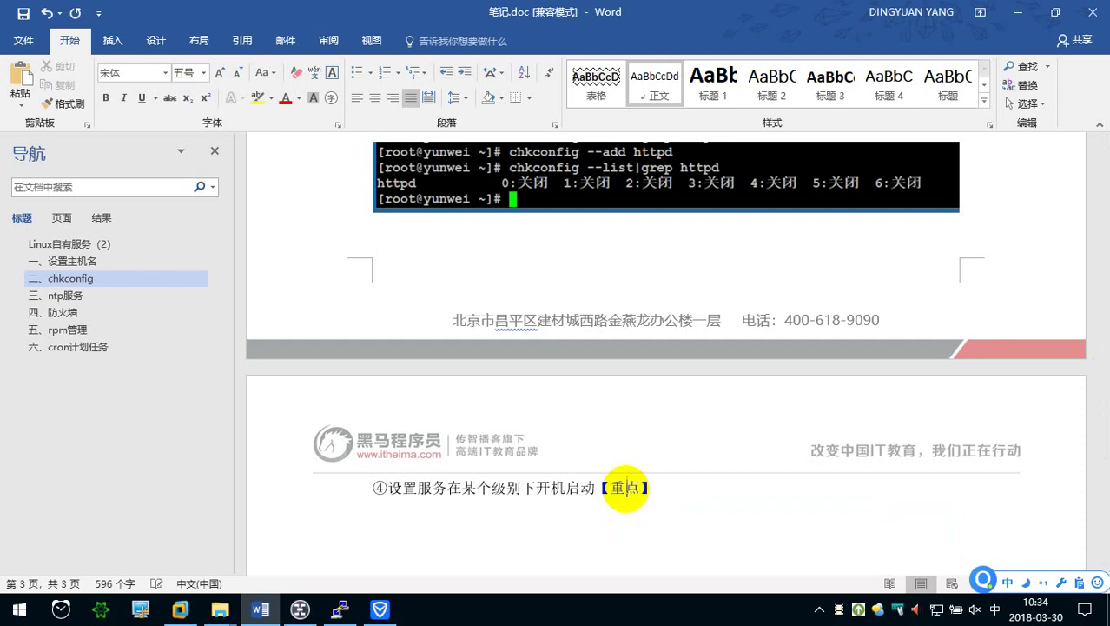
text(命令)
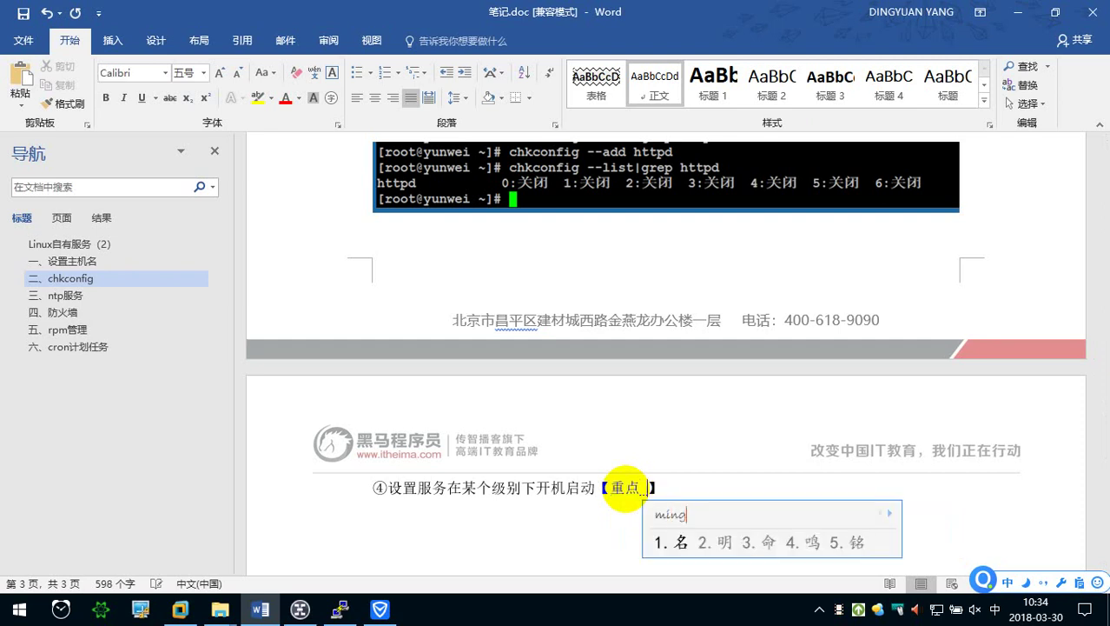
scroll(626, 487, up, 3)
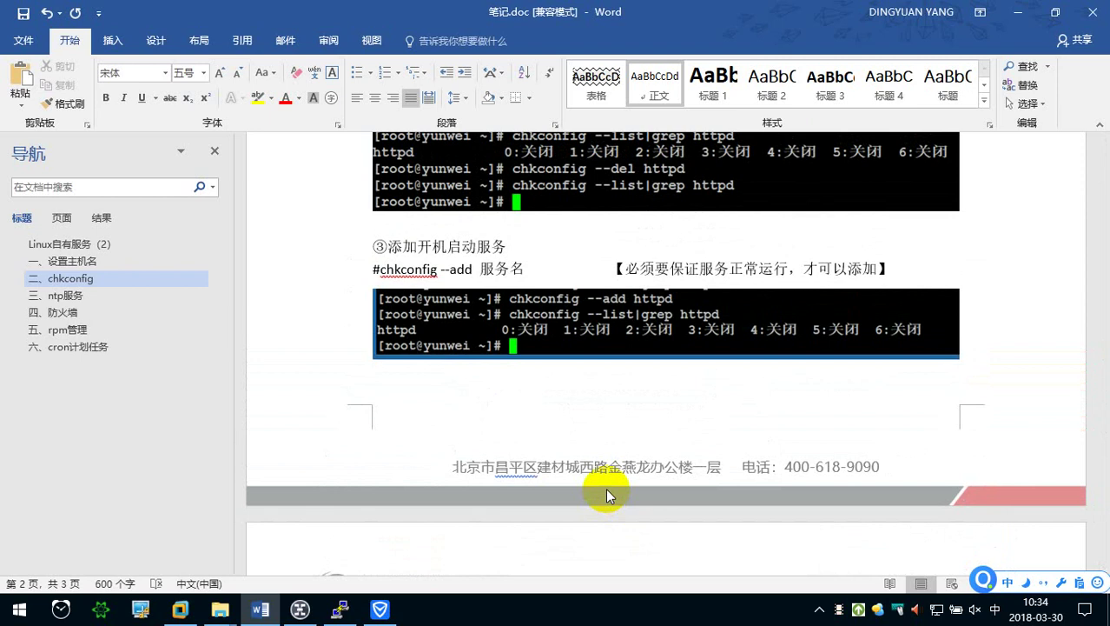
scroll(605, 487, down, 2)
- Make the whole ④ heading bold and red
scroll(626, 478, down, 1)
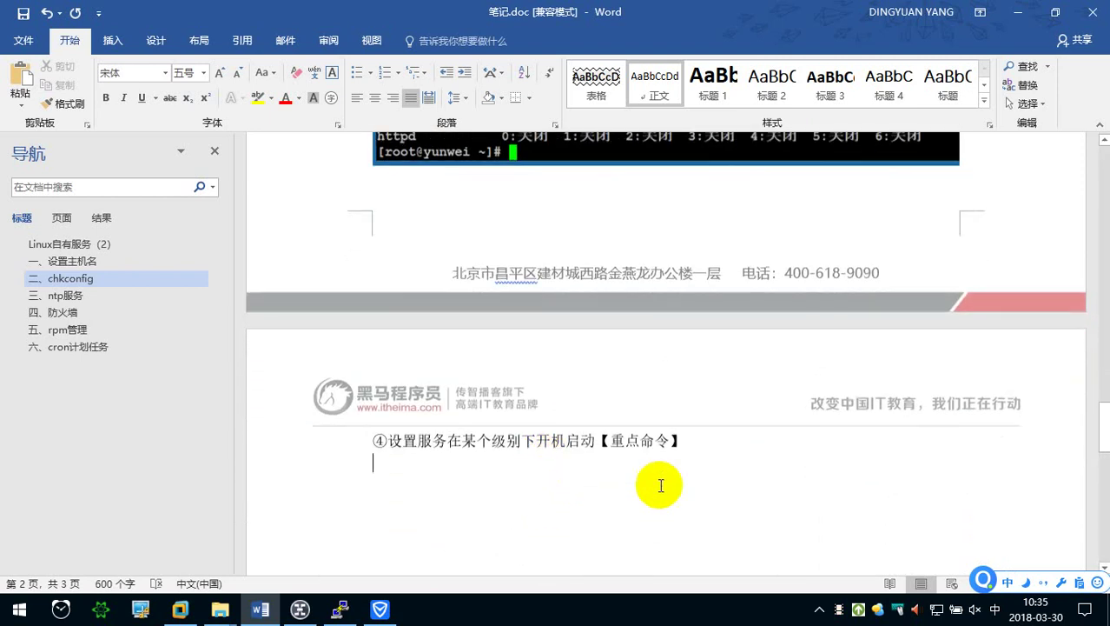
drag(714, 442, 364, 439)
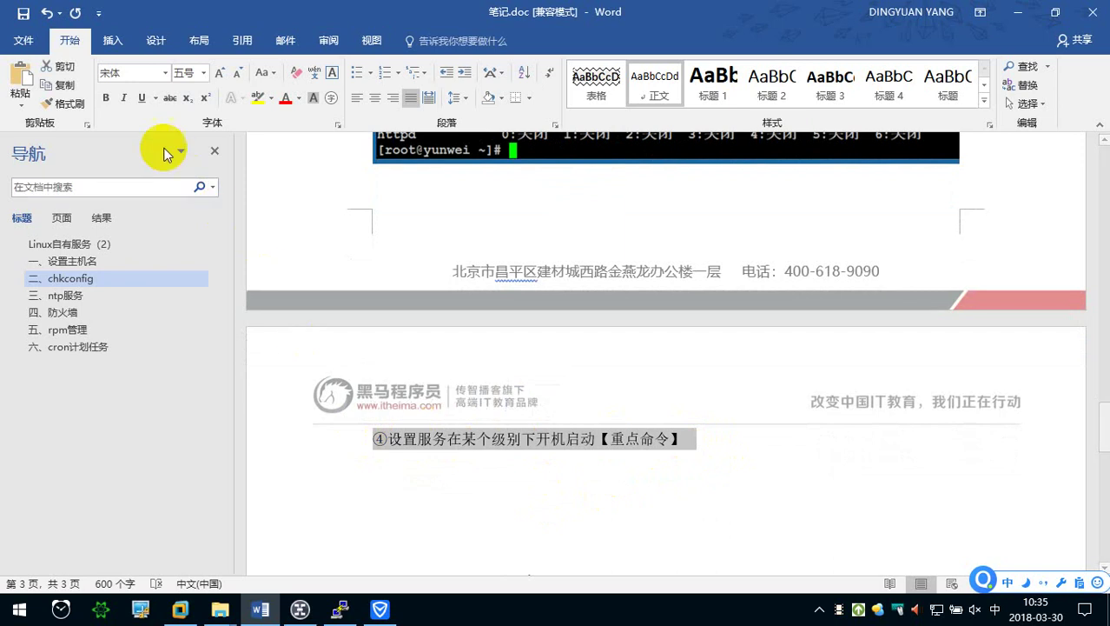
click(106, 98)
click(285, 97)
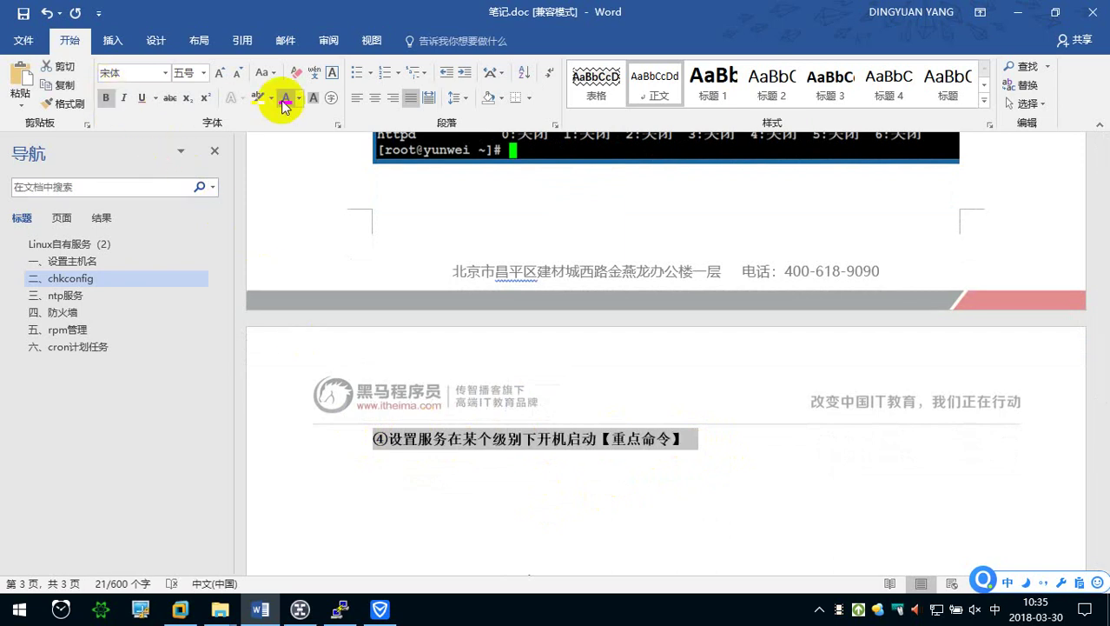
- Insert /不启动 after 开机启动 in the ④ heading
click(597, 439)
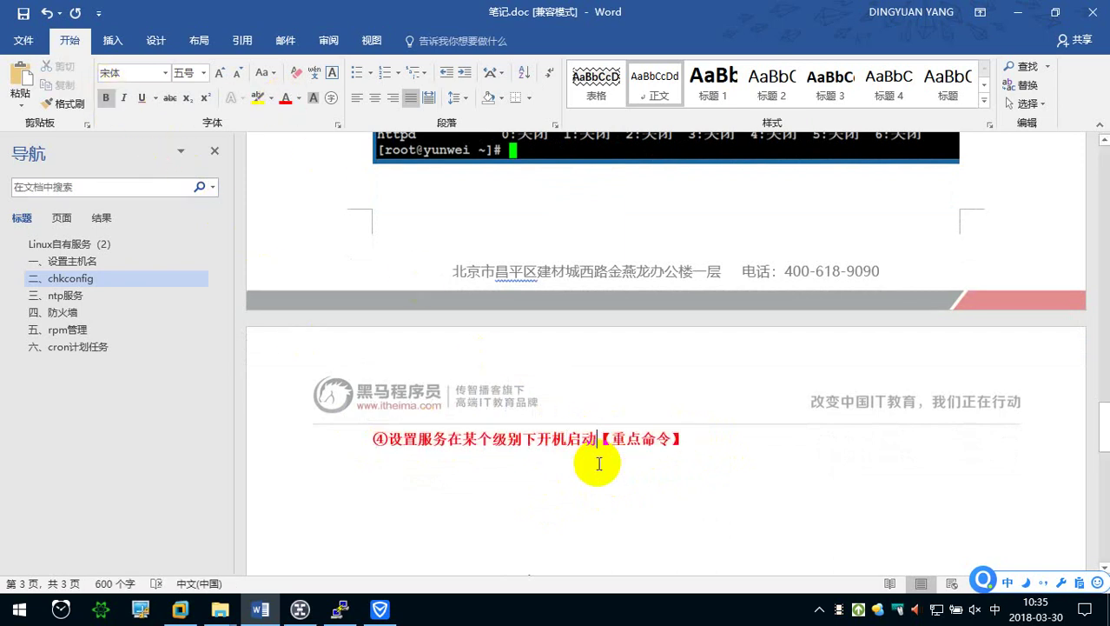
text(/buqidon)
key(space)
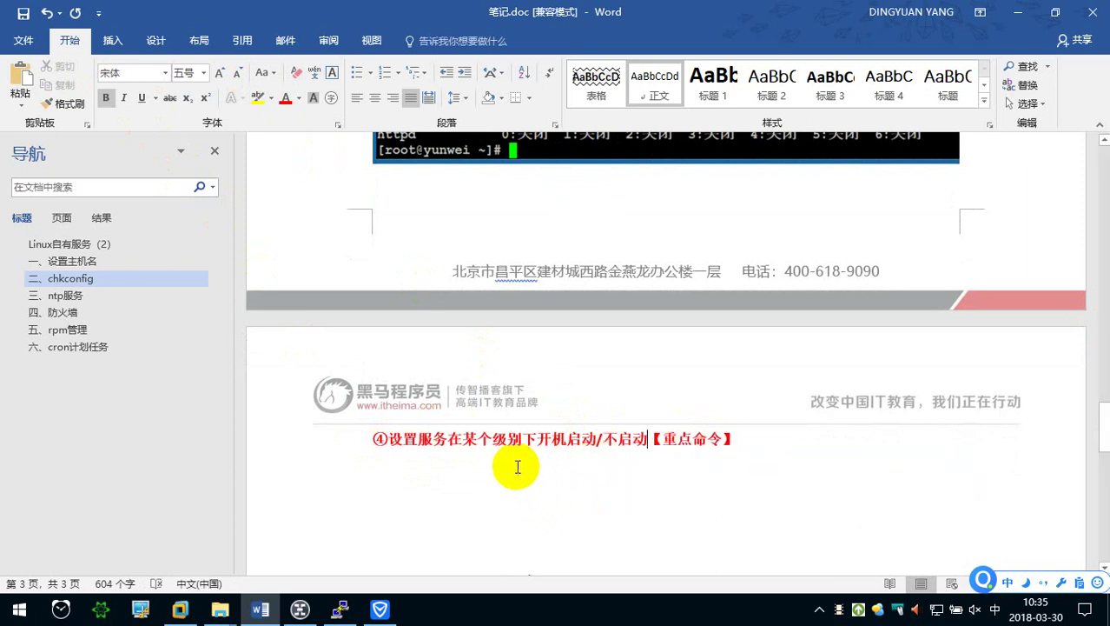
click(502, 458)
scroll(503, 458, up, 1)
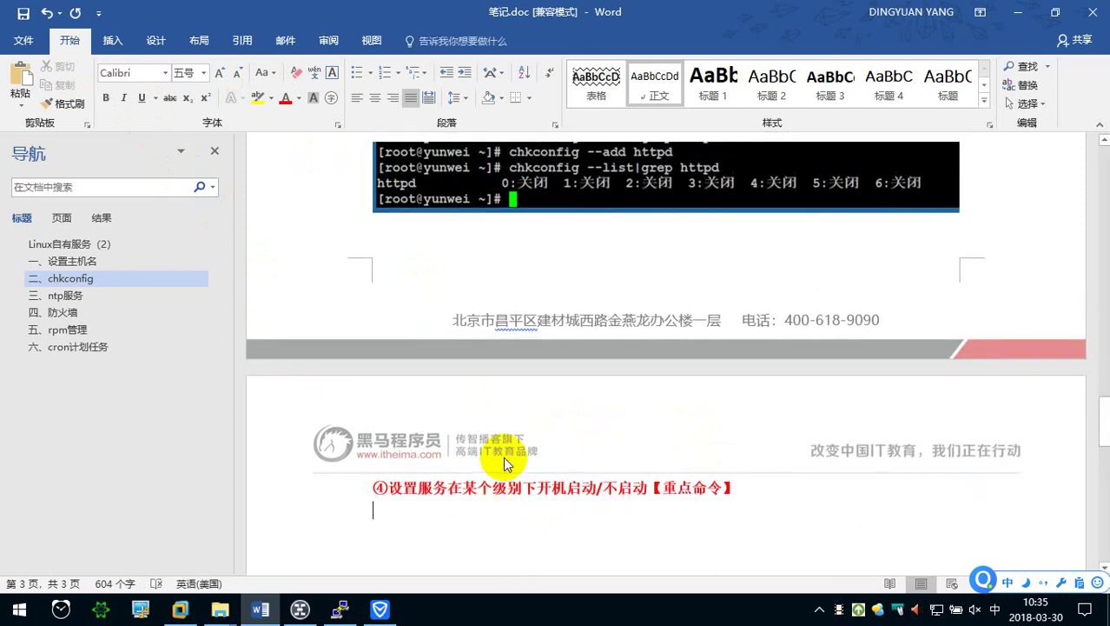
- Type #chkconfig --level below the ④ heading, fixing the en dash and dropping the example levels 35
text(#chkconfig)
key(space)
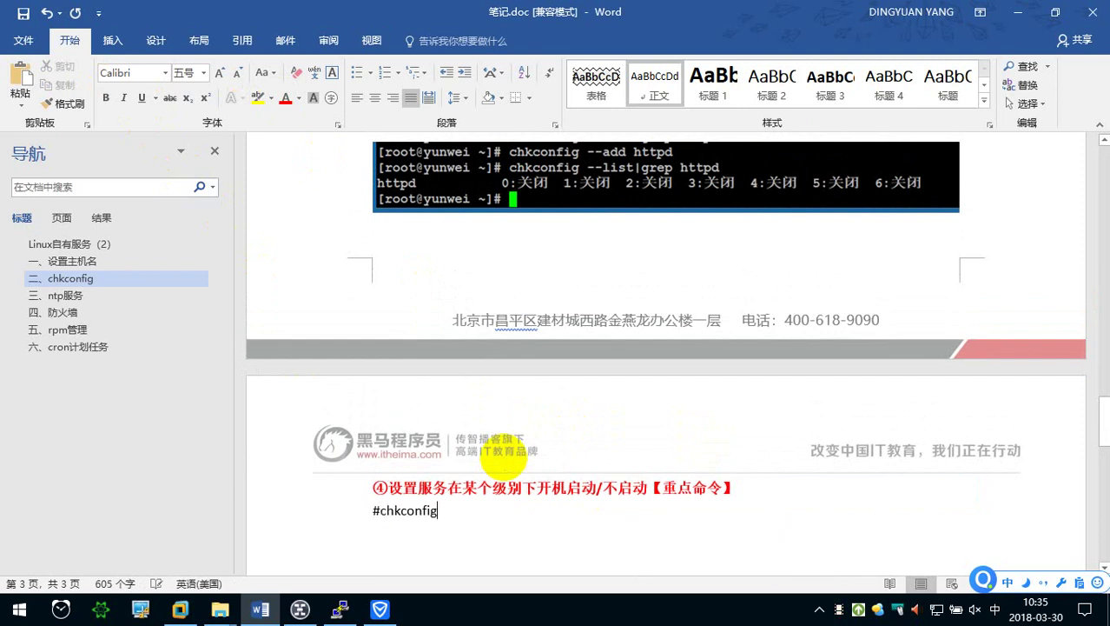
text(--)
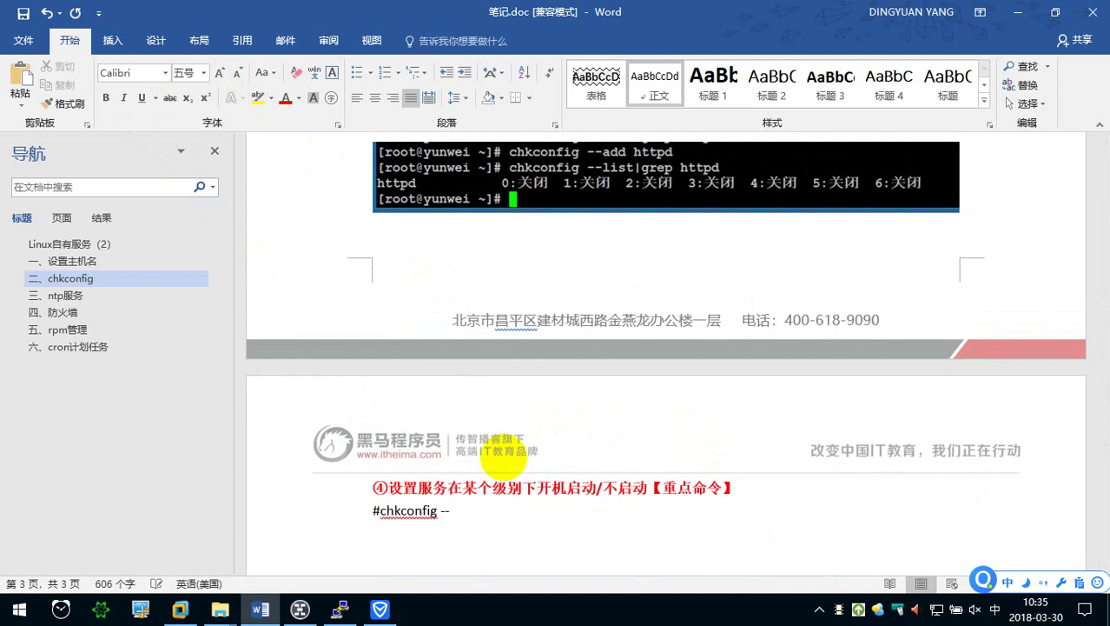
text(level)
key(space)
key(Left)
key(Left)
key(Left)
key(Left)
key(Left)
key(BackSpace)
text(--)
key(Right)
key(Right)
key(Right)
key(Right)
key(Right)
text(3)
text(,)
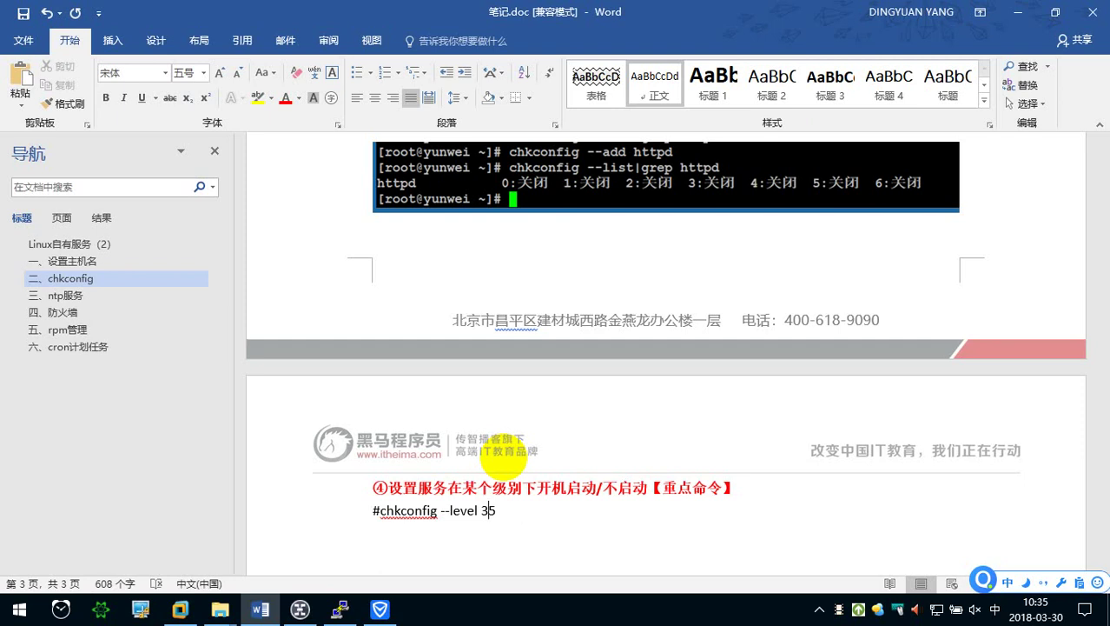
text(，)
key(BackSpace)
key(shift)
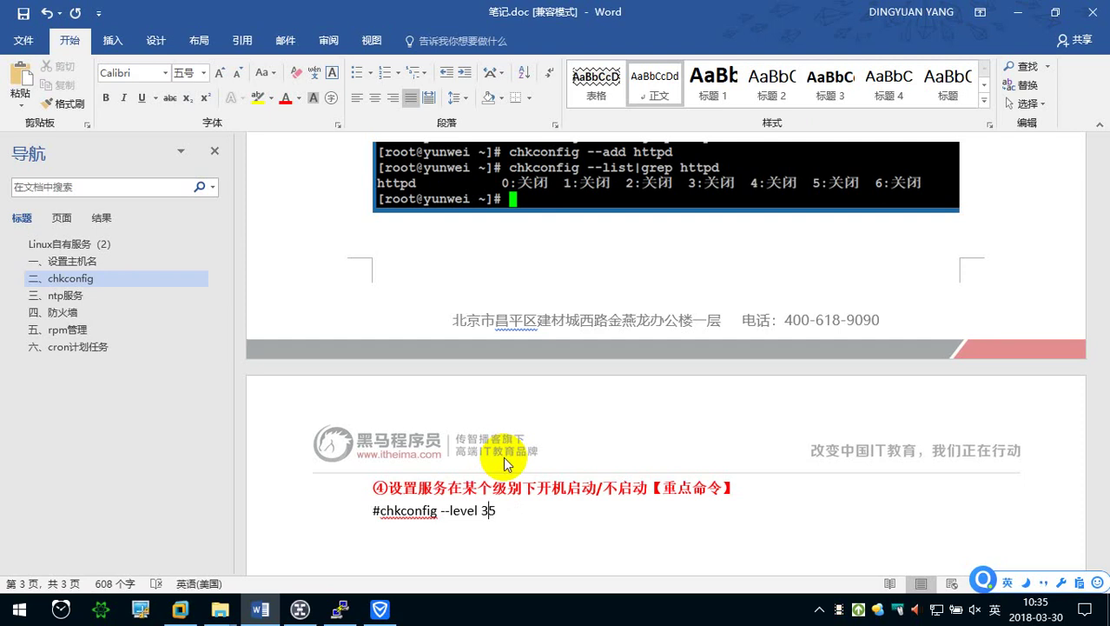
key(Right)
key(BackSpace)
key(BackSpace)
key(shift)
- Complete the syntax line with 连在一起的启动级别 服务名 开/关
text(lian)
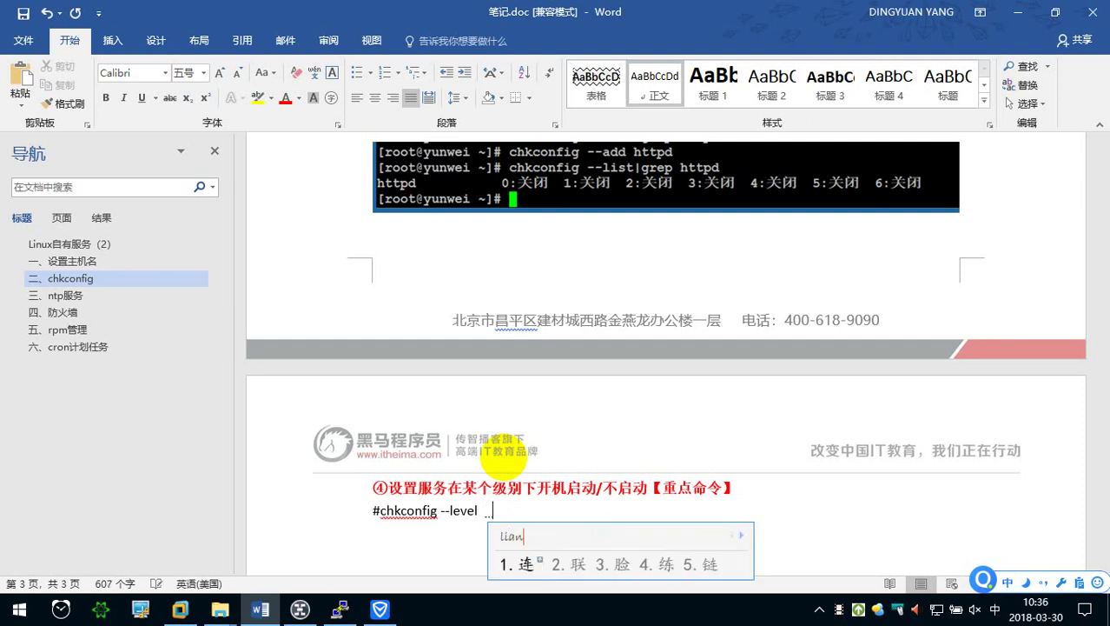
text(zaiyiqide)
key(space)
text(qidong)
key(space)
text(.libie)
key(BackSpace)
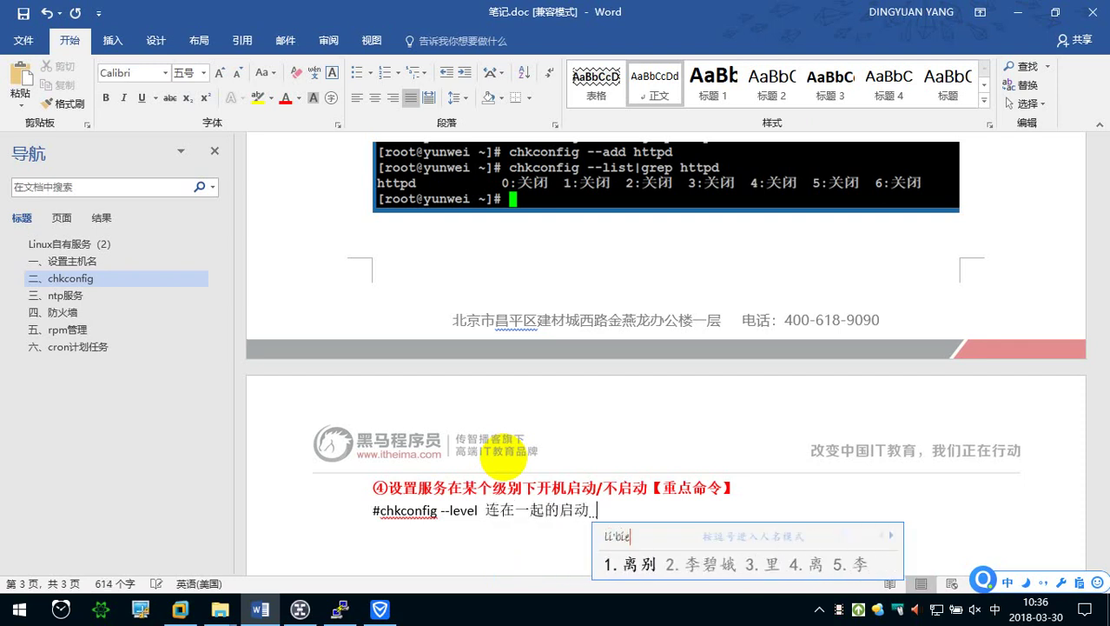
key(BackSpace)
key(BackSpace)
key(BackSpace)
key(BackSpace)
key(BackSpace)
text(jibie)
key(space)
text(fuwm)
key(space)
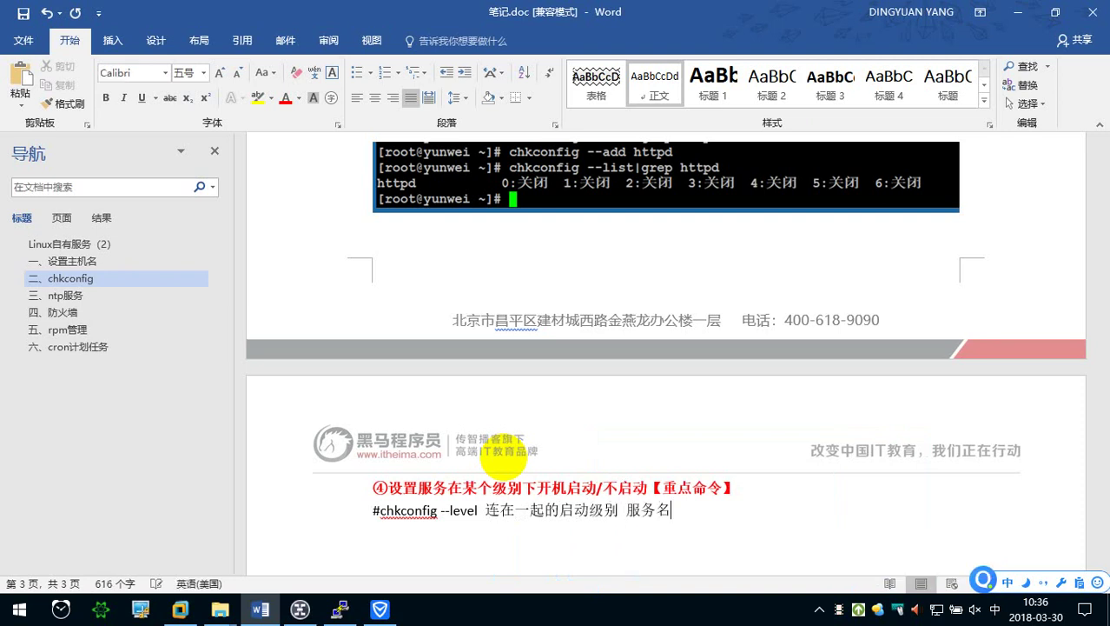
key(shift)
text(kai)
key(space)
key(shift)
text(/guan)
key(space)
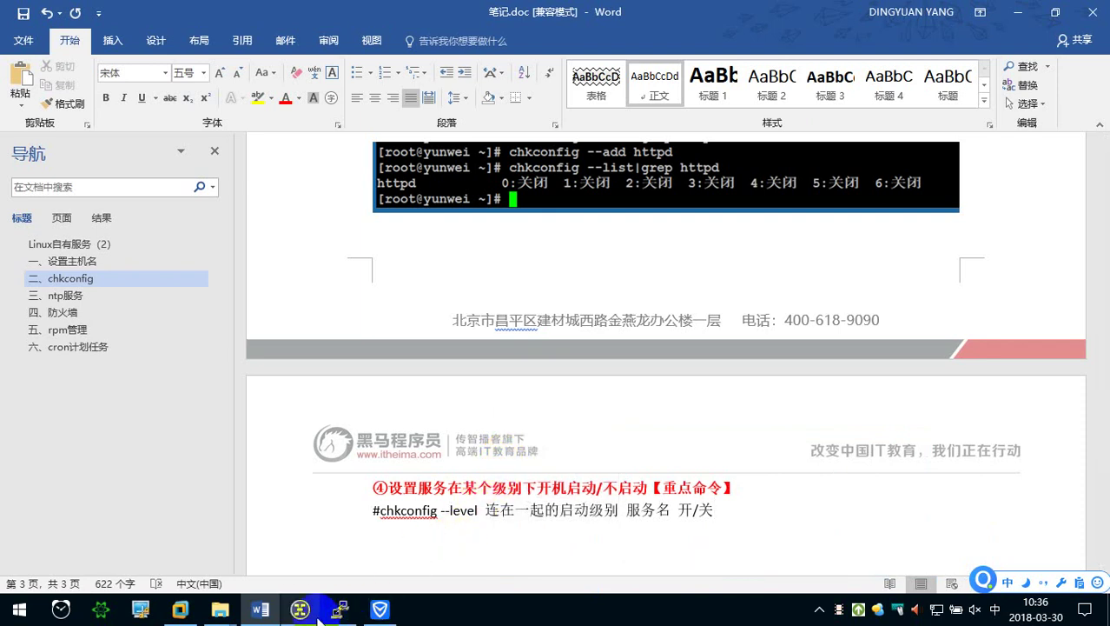
- Switch to the CentOS virtual machine console and wake it
click(178, 610)
click(518, 373)
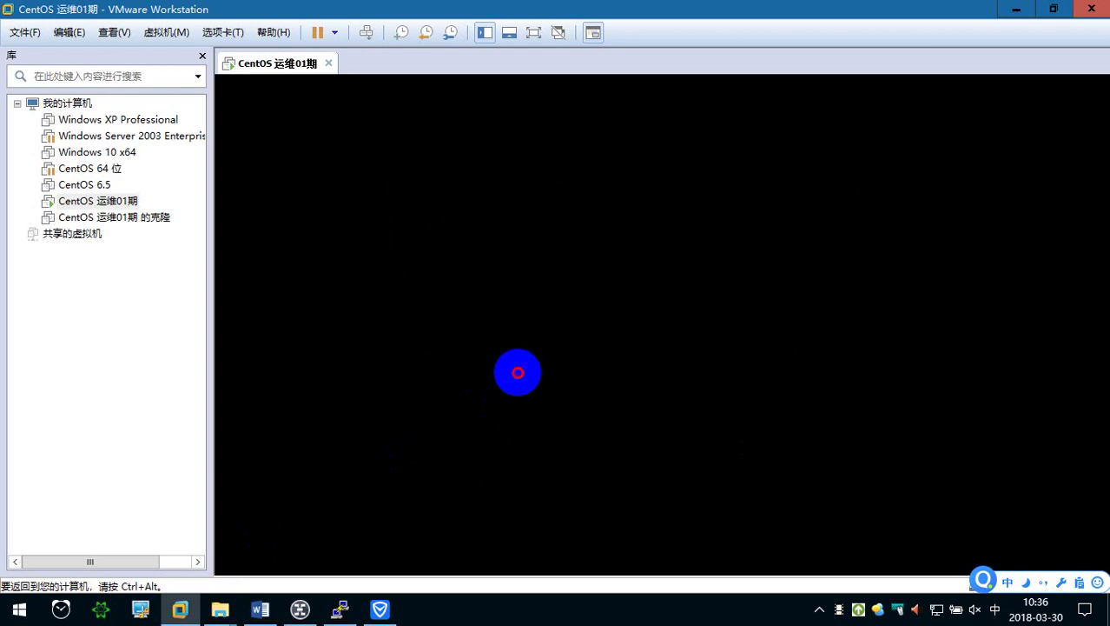
key(Return)
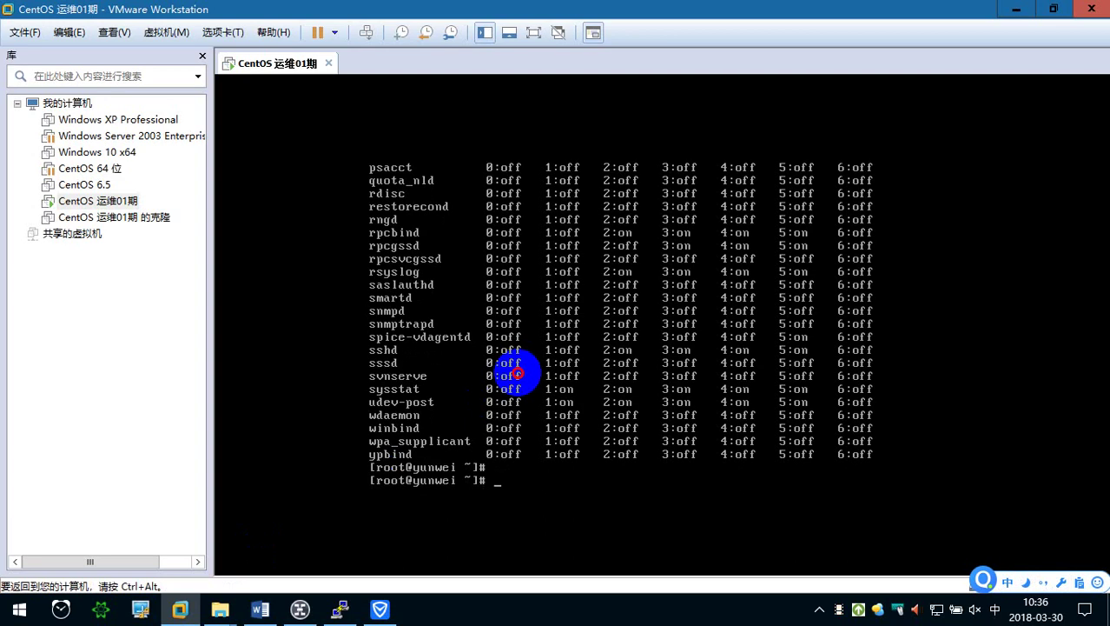
- Replace 开/关 with on/off in the chkconfig --level syntax line
click(1015, 10)
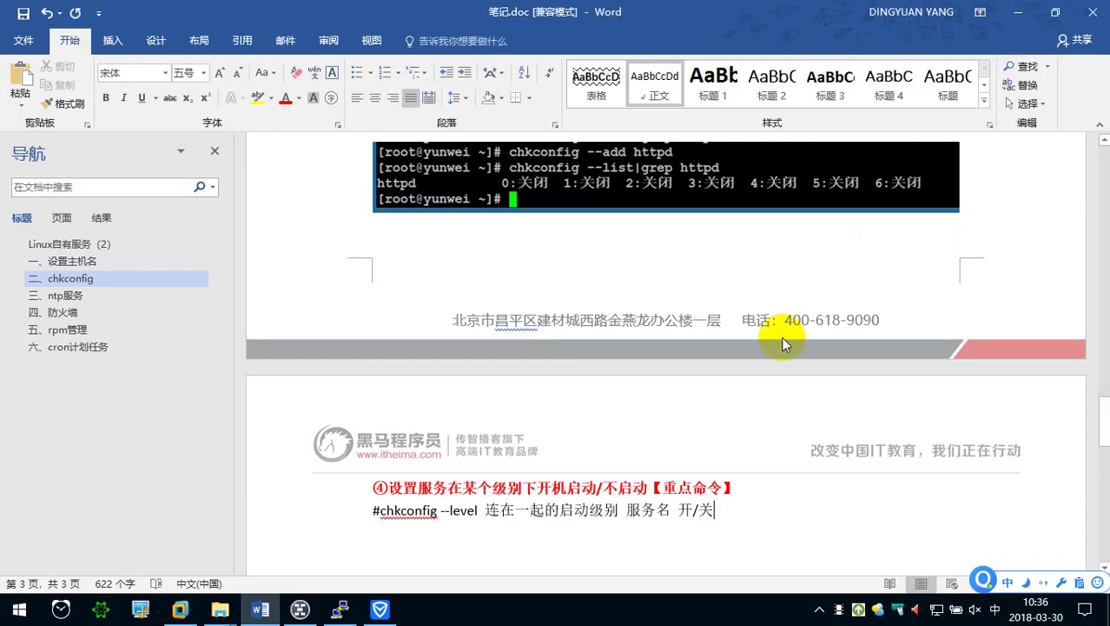
drag(692, 510, 677, 510)
text(o)
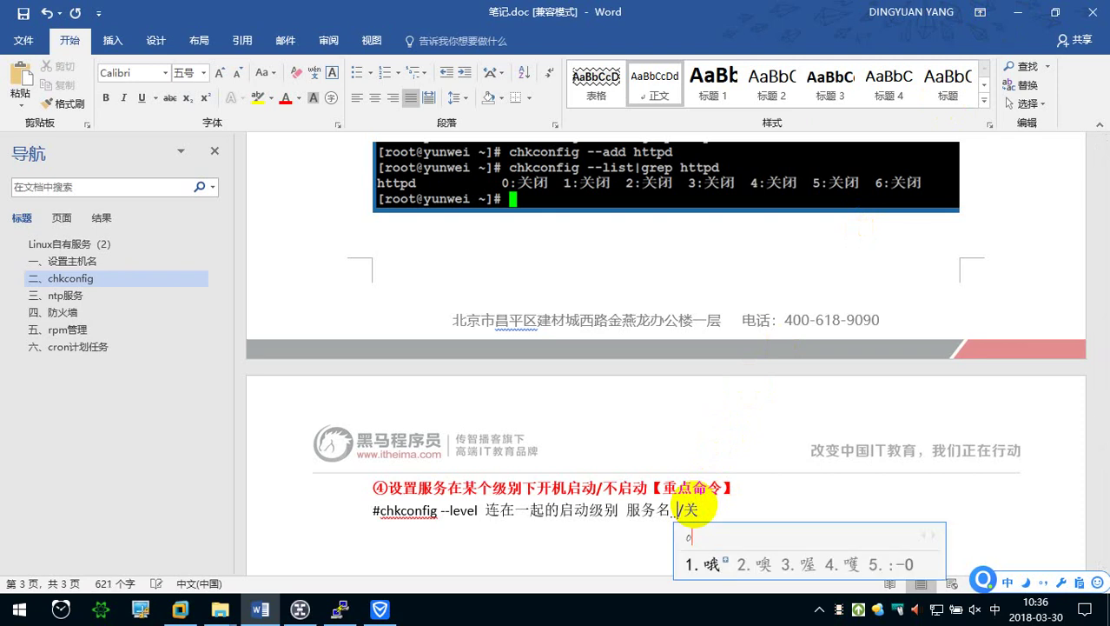
text(n)
key(Return)
click(711, 510)
key(BackSpace)
text(off)
key(Return)
scroll(635, 434, down, 2)
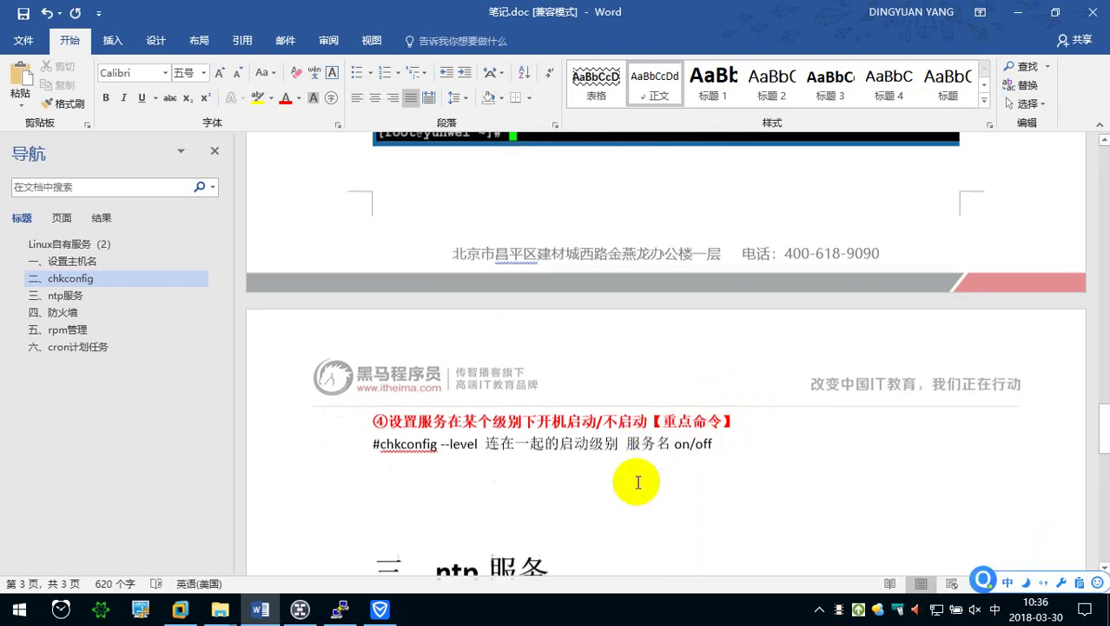
- Add the line '案例：设置 httpd 服务在 3，5 级别下默认开机启动' and save the notes
key(Return)
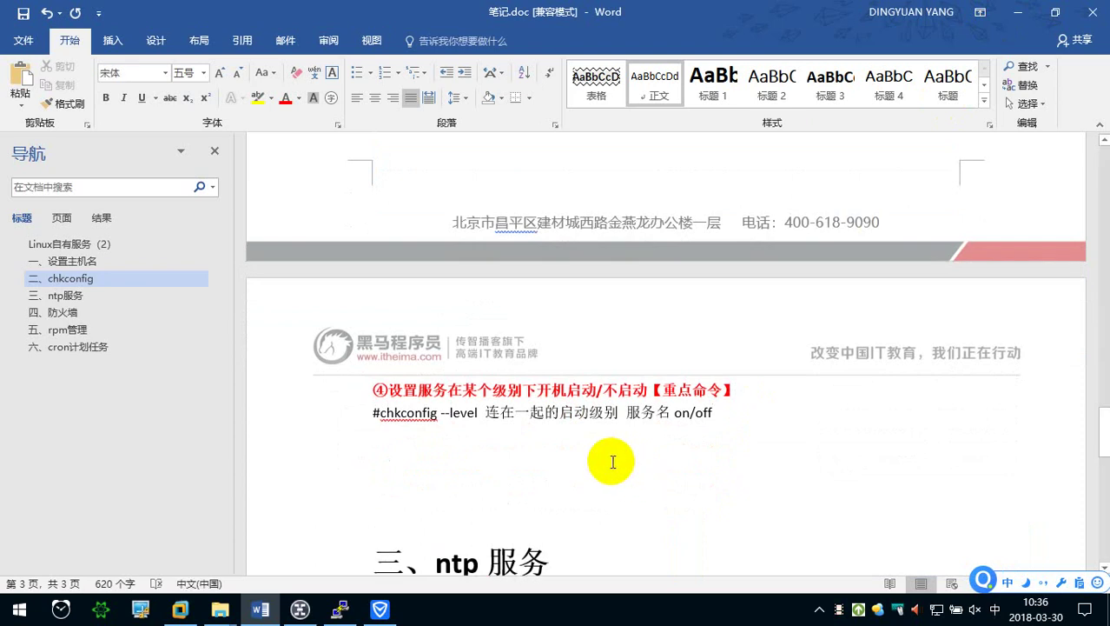
key(Return)
text(anli)
key(space)
text(:shezhi)
key(space)
text(httpd)
key(Return)
text(fuwu)
key(space)
text(zai)
key(space)
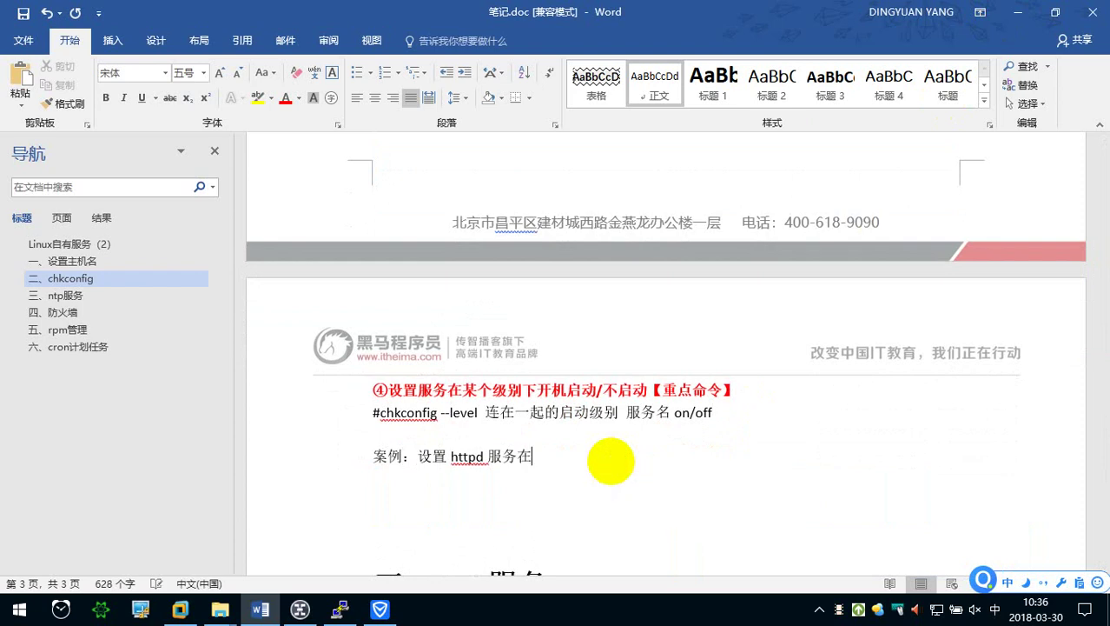
text(3，5)
text(jibie)
key(space)
text(xia)
key(space)
text(moren)
key(space)
text(kaiji)
key(space)
text(qido)
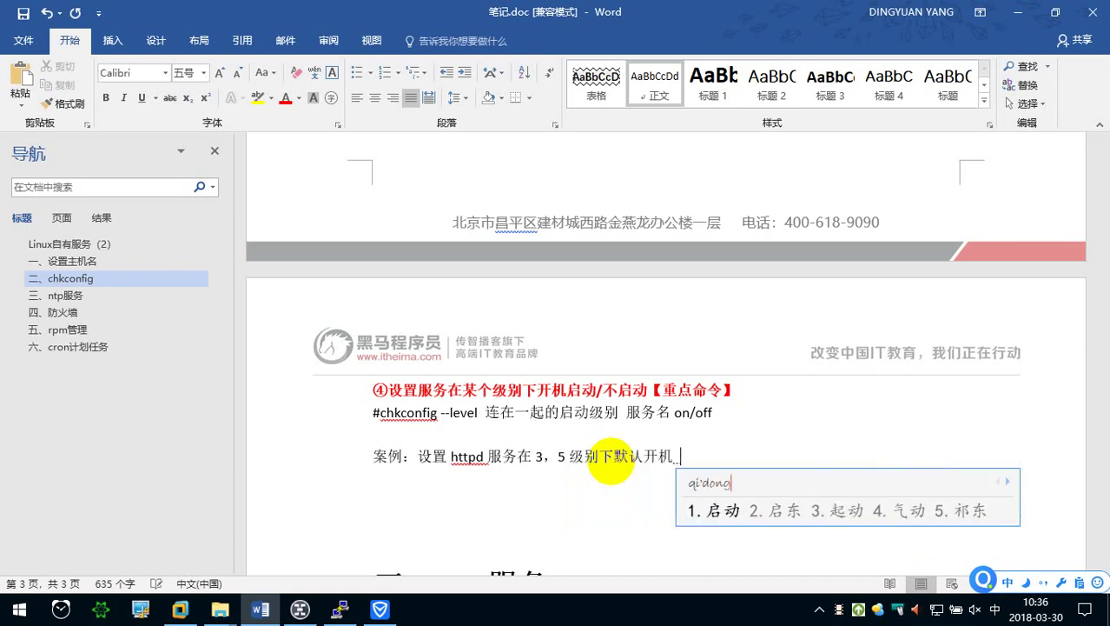
key(space)
key(ctrl+s)
- Run chkconfig --level 35 httpd on in the root terminal
click(353, 610)
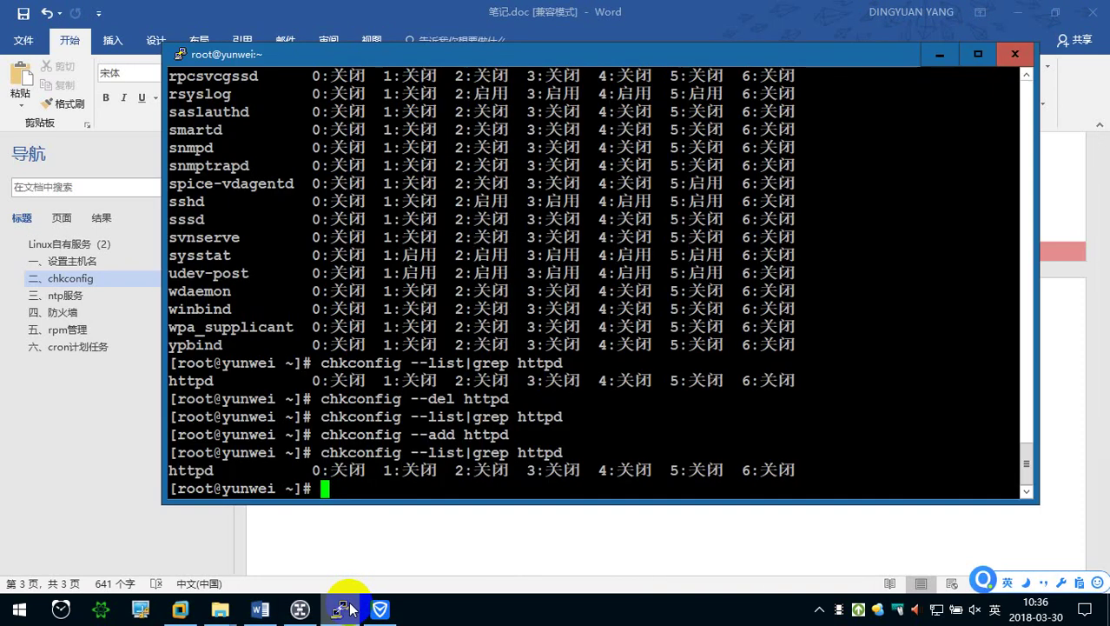
text(chkconfig --level )
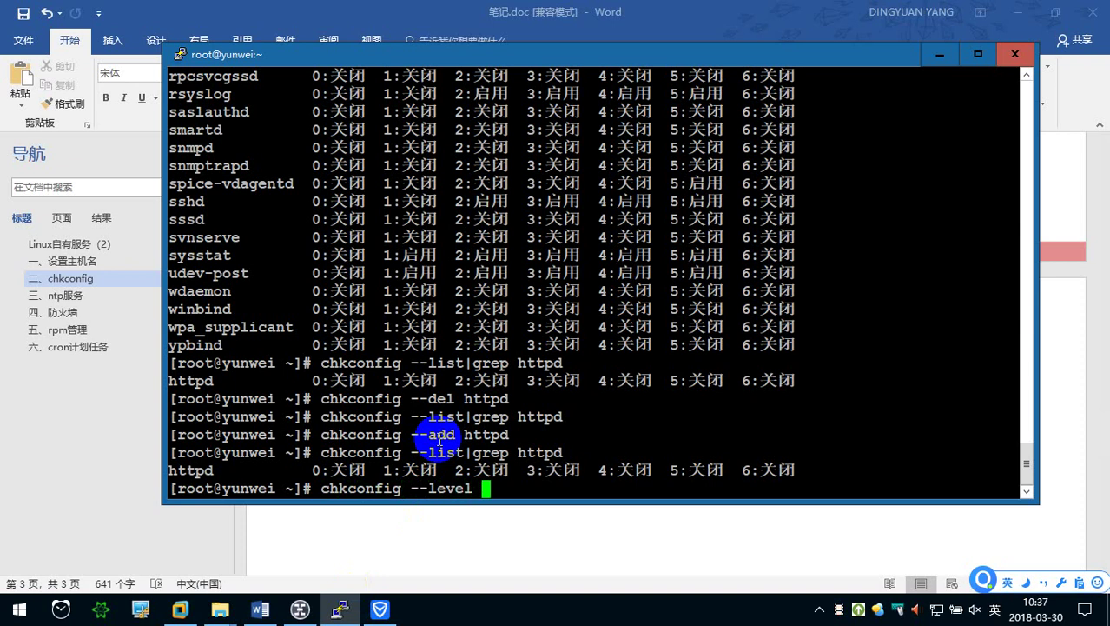
text(35)
text( httpd)
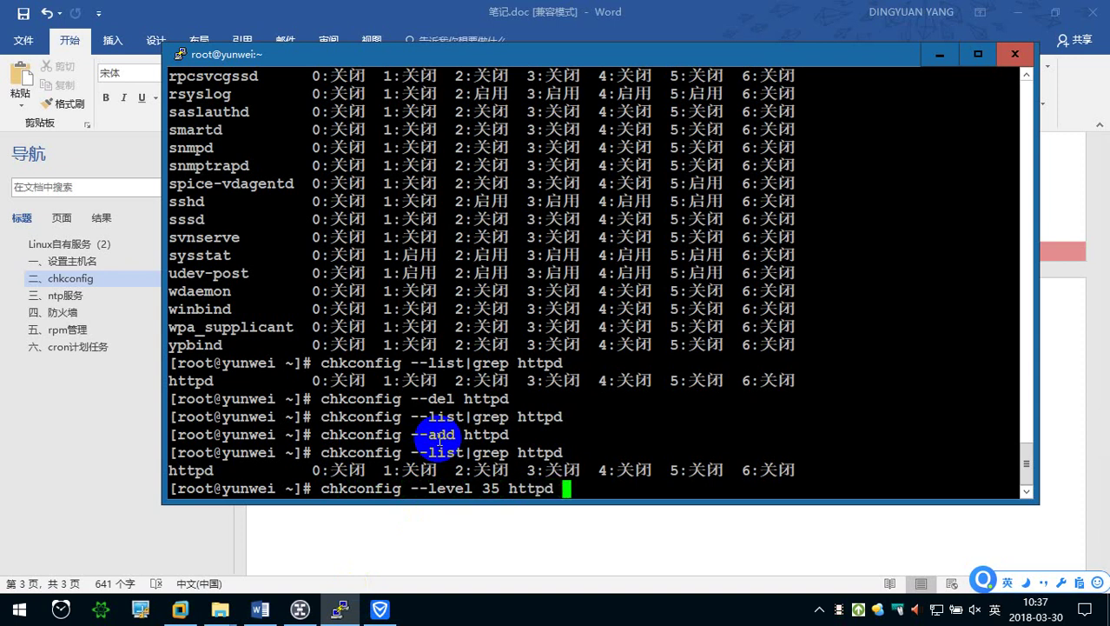
text( on)
key(Return)
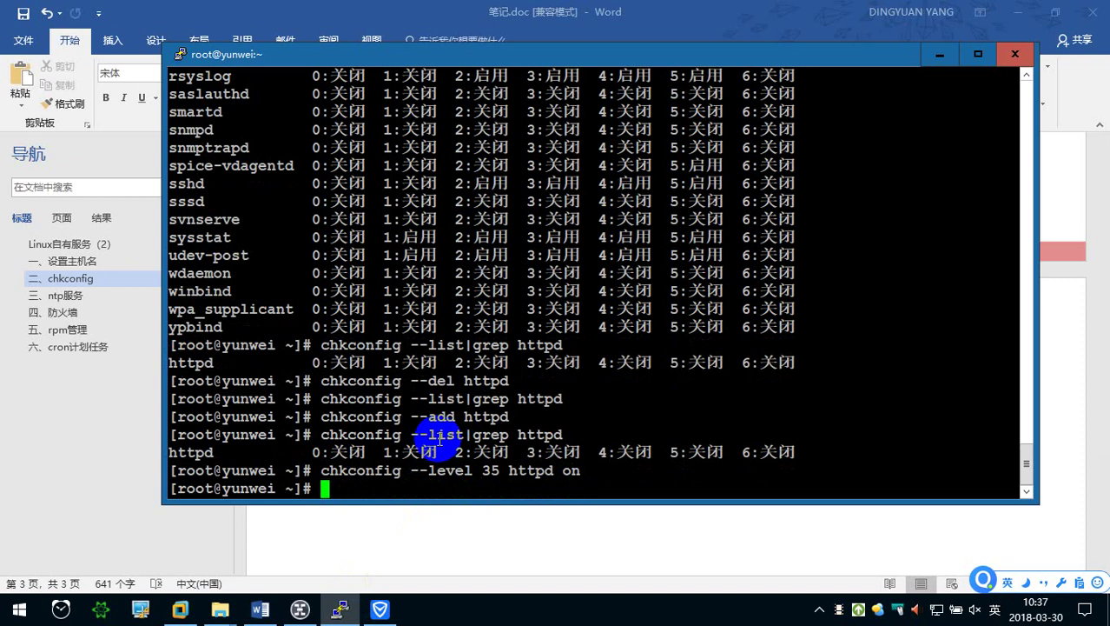
- Re-run chkconfig --list|grep httpd and highlight the new 3:启用 and 5:启用 entries
key(Up)
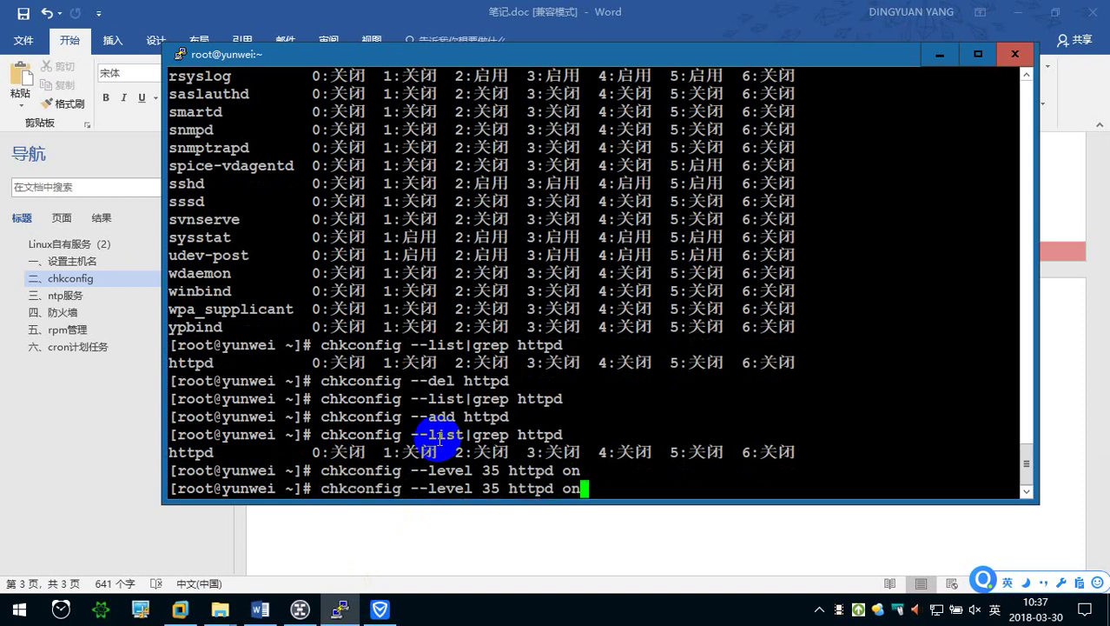
key(Up)
key(Return)
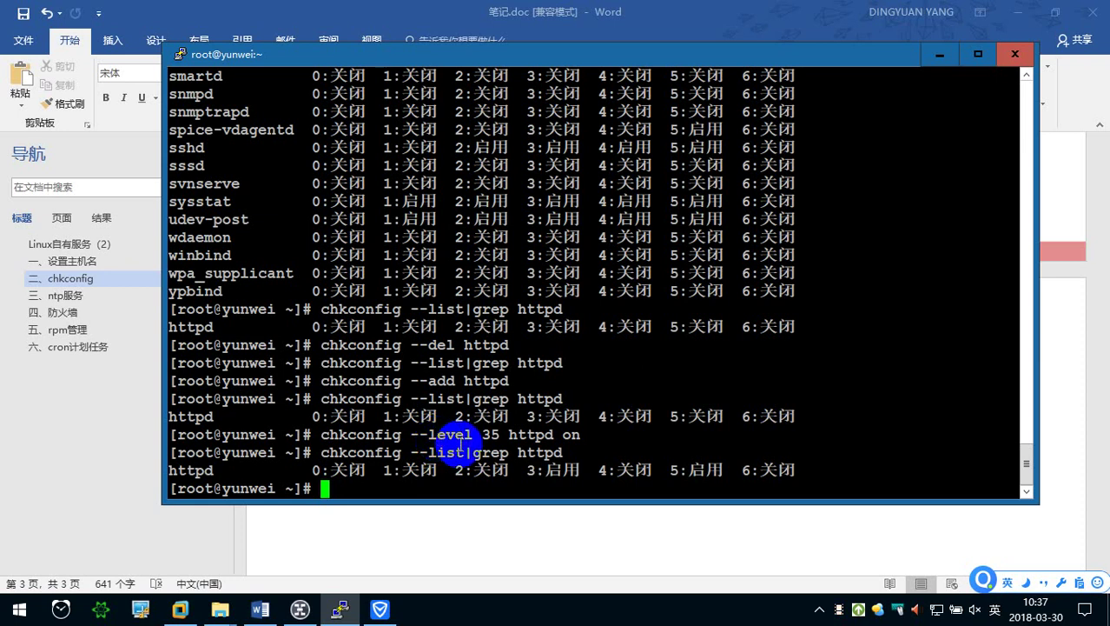
drag(527, 470, 570, 469)
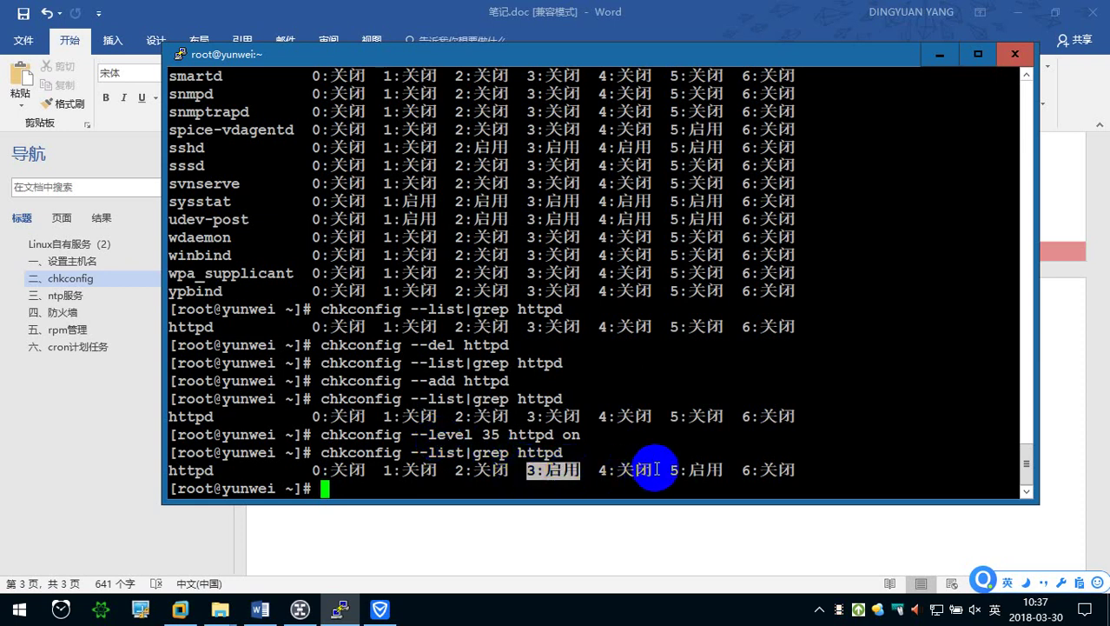
drag(670, 470, 721, 470)
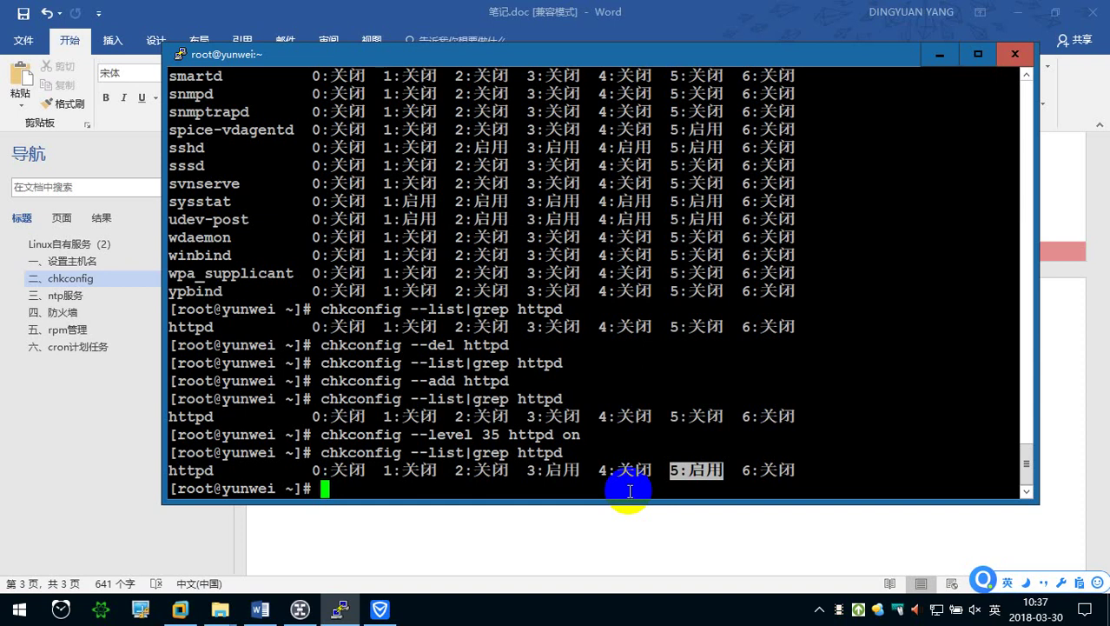
click(489, 485)
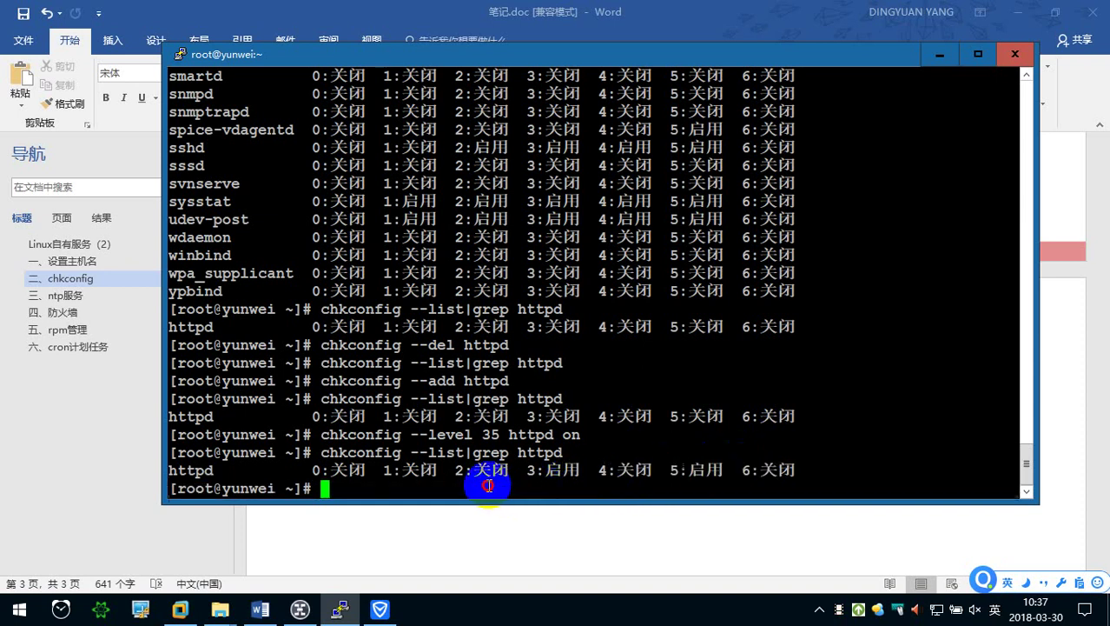
key(ctrl+alt+a)
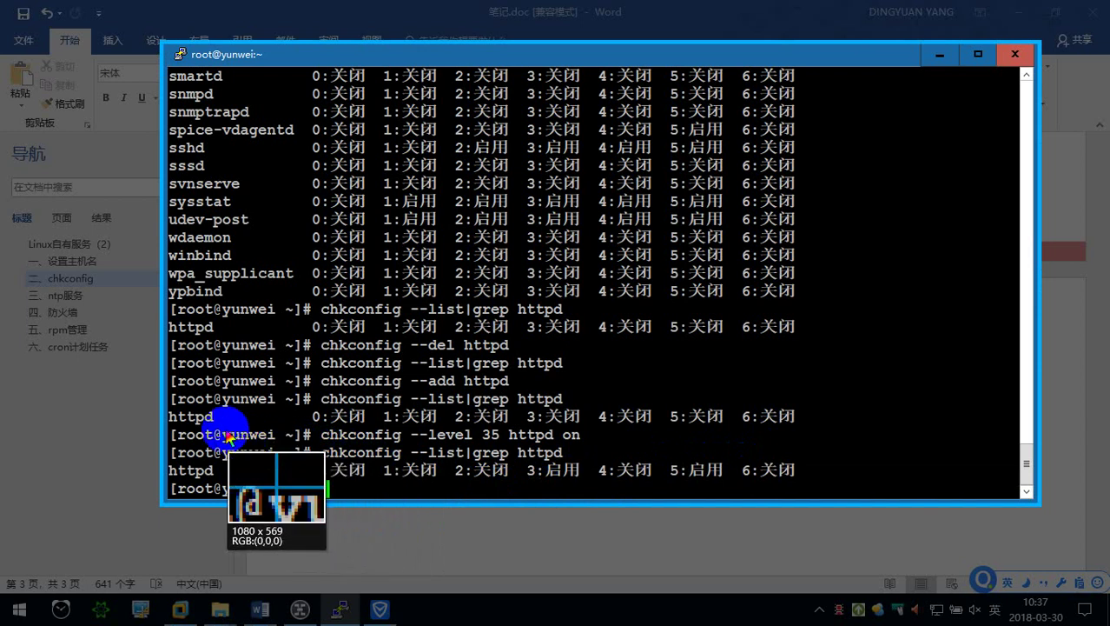
- Capture both httpd listing lines, box levels 3 and 5 in red, and paste into Word
mouse_move(168, 421)
mouse_down()
mouse_move(850, 510)
mouse_move(832, 488)
mouse_up()
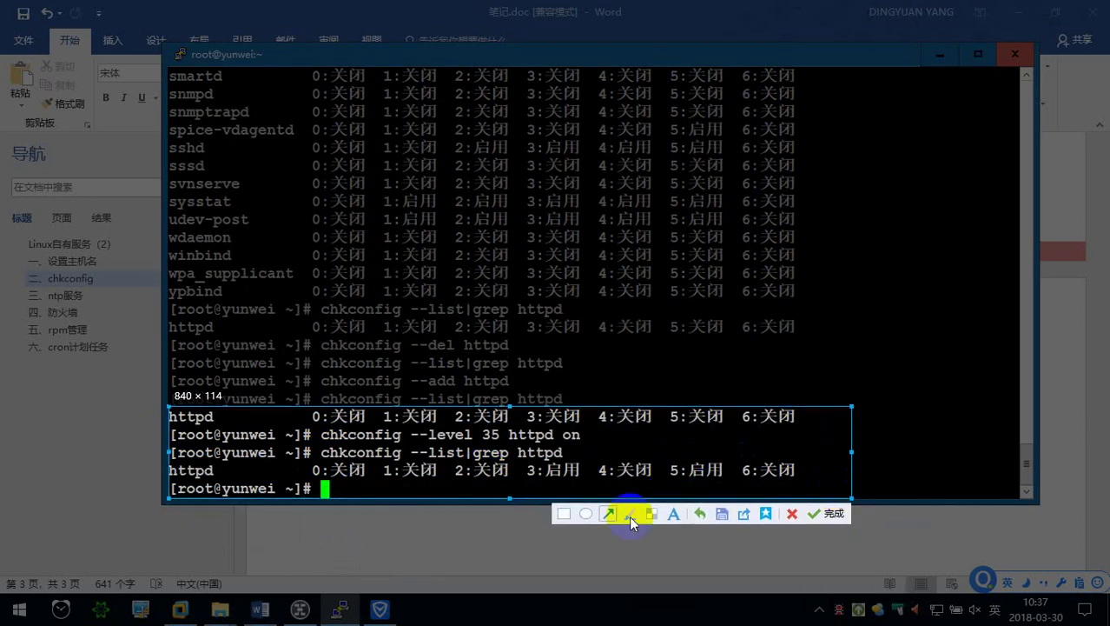
click(563, 512)
drag(588, 483, 523, 460)
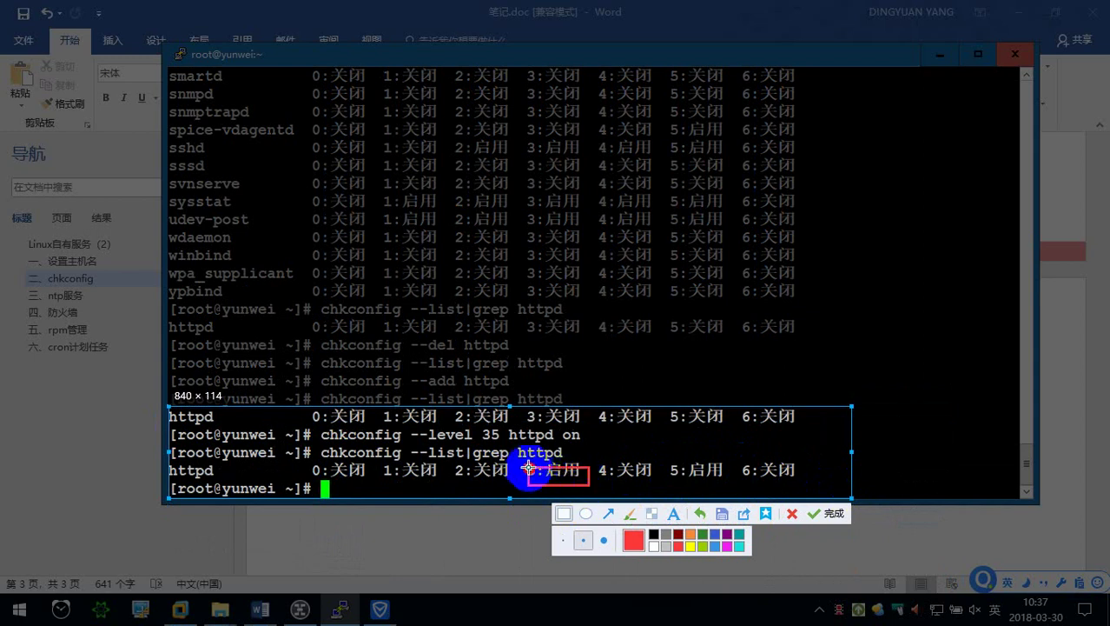
drag(588, 426, 518, 407)
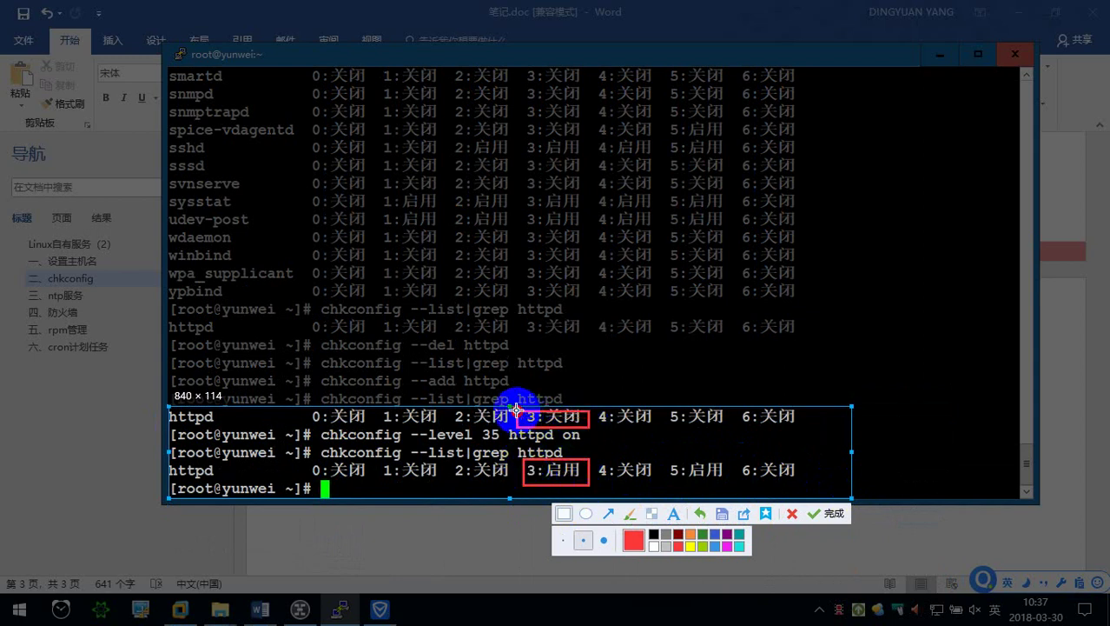
drag(723, 487, 667, 409)
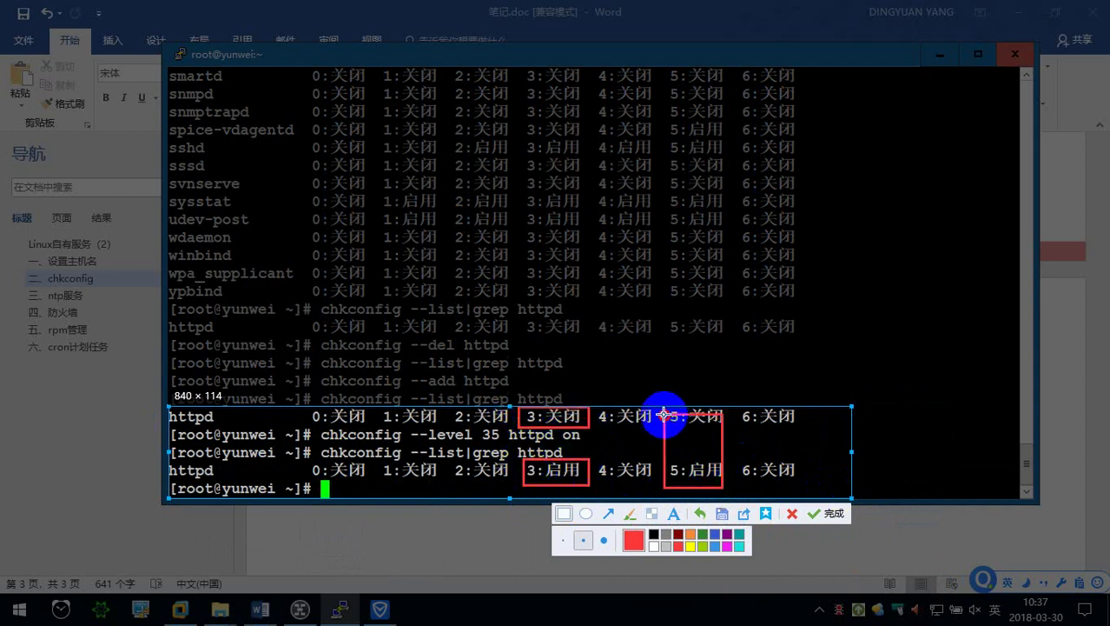
click(825, 513)
key(ctrl+v)
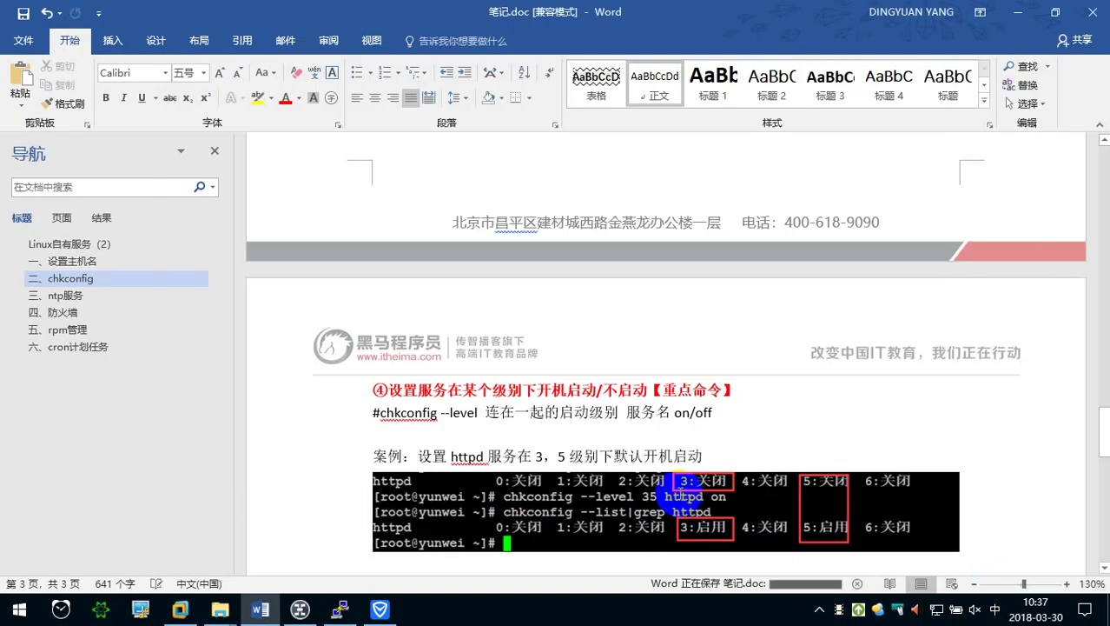
scroll(410, 496, down, 1)
- Below the screenshot, type '案例：设置 httpd 服务在 5 的级别下默认开机不启动'
click(577, 414)
key(Right)
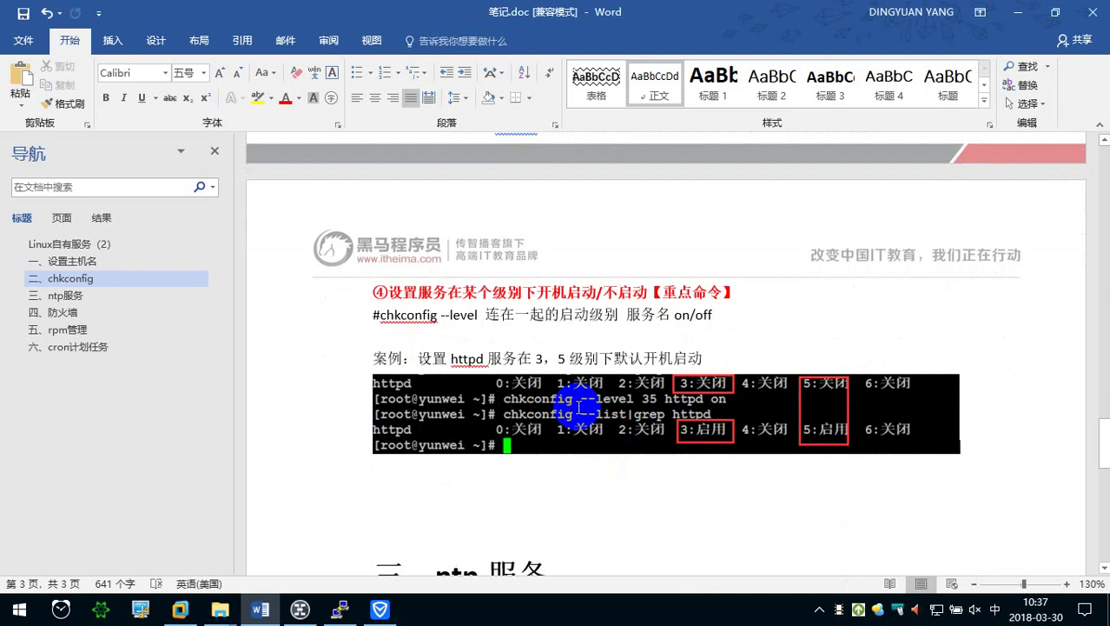
key(Return)
text(anli)
key(space)
text(:)
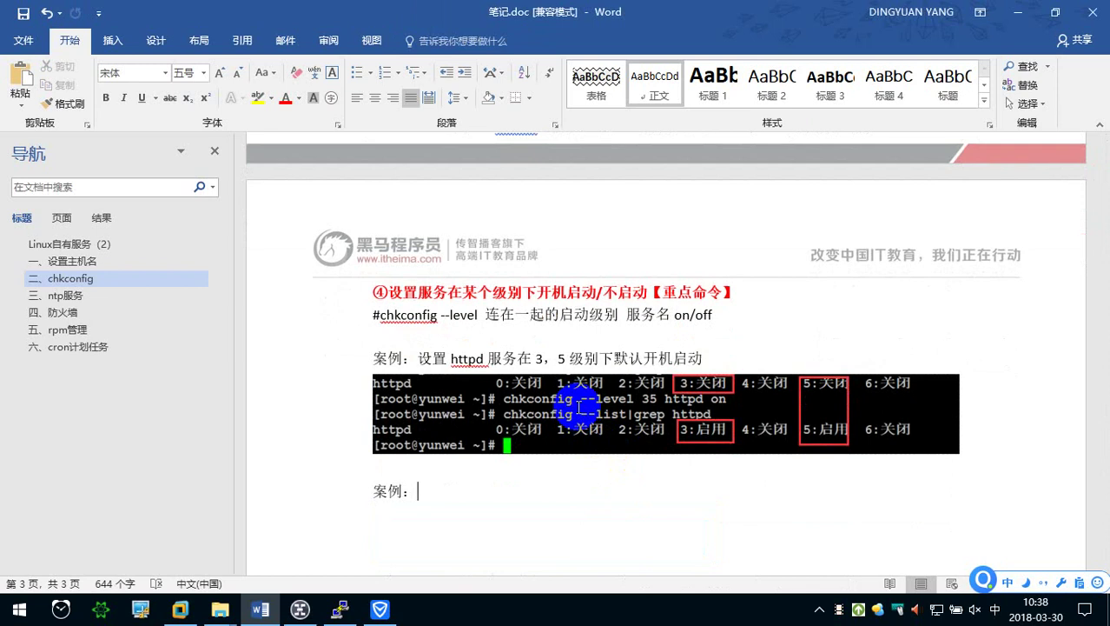
text(shezhi)
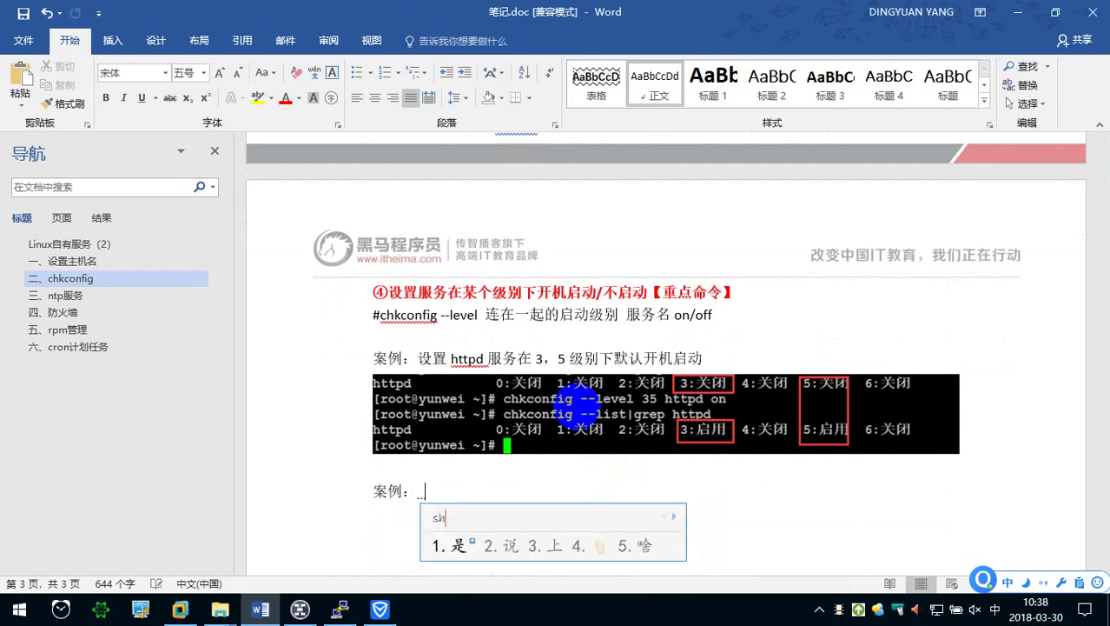
key(space)
text(httpd)
key(space)
text(fuwu)
key(space)
text(zai)
key(space)
text(5de jibie)
key(space)
text(xia moren kaiji buqo)
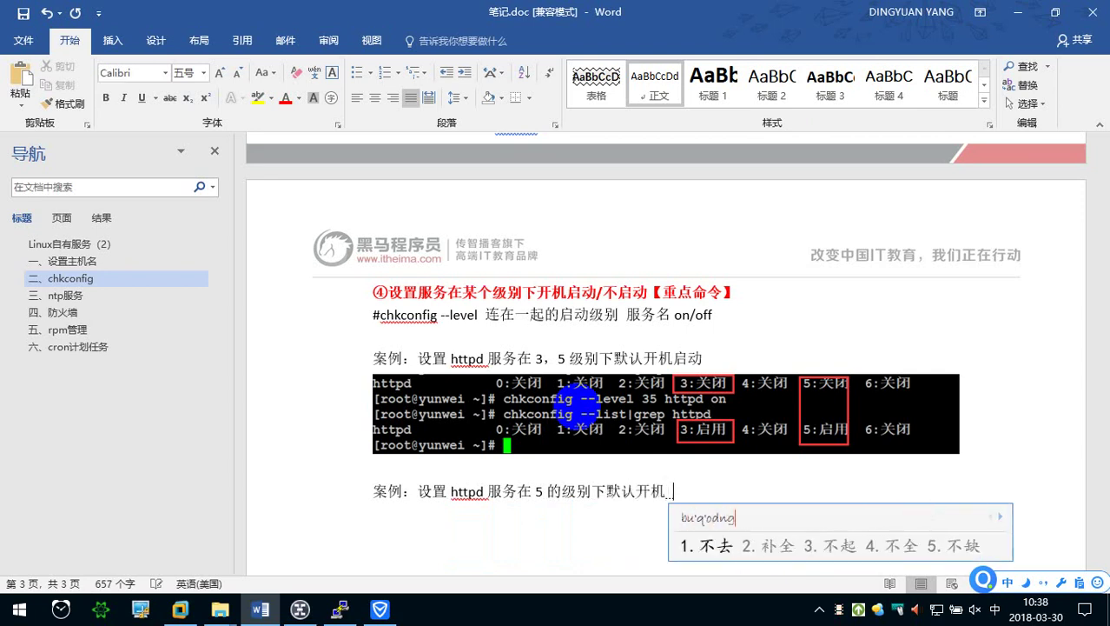
key(BackSpace)
text(i'dong)
key(space)
key(Return)
scroll(555, 398, down, 1)
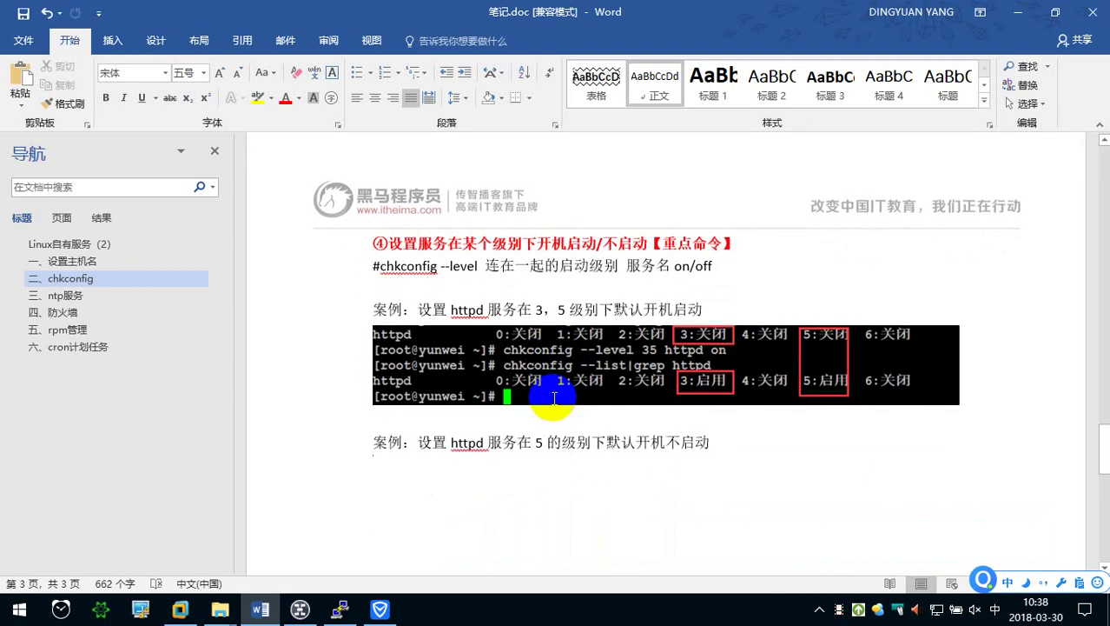
- Run chkconfig --level 5 httpd off in the root terminal
click(347, 598)
text(check)
key(BackSpace)
key(BackSpace)
key(BackSpace)
text(kcof)
key(BackSpace)
key(BackSpace)
key(BackSpace)
text(cof)
key(BackSpace)
text(nfog)
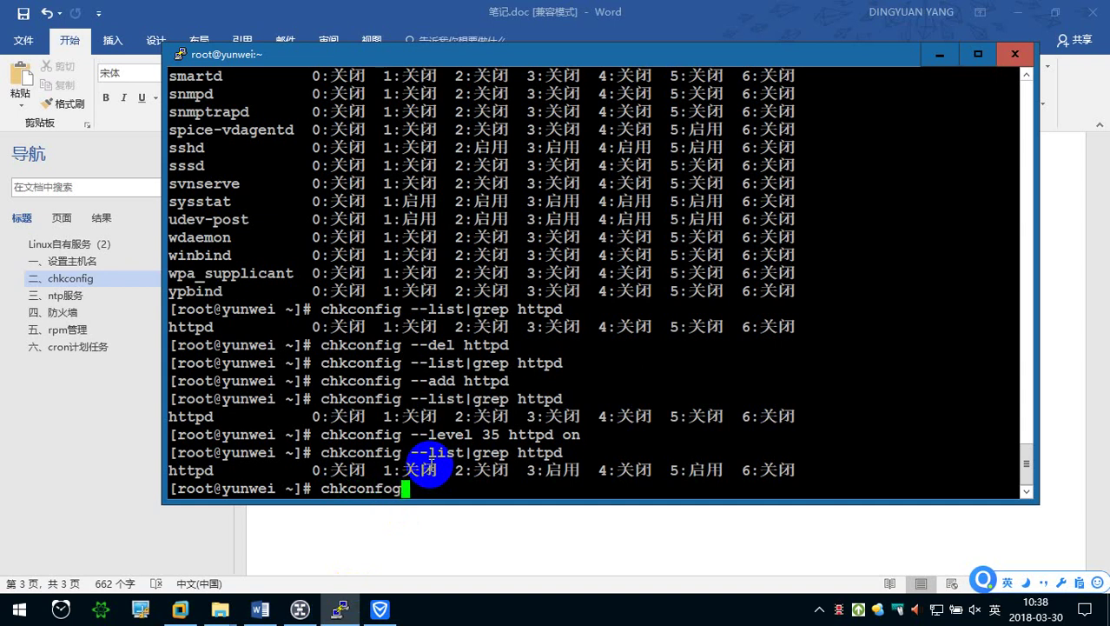
key(BackSpace)
text(ig -)
text(-level)
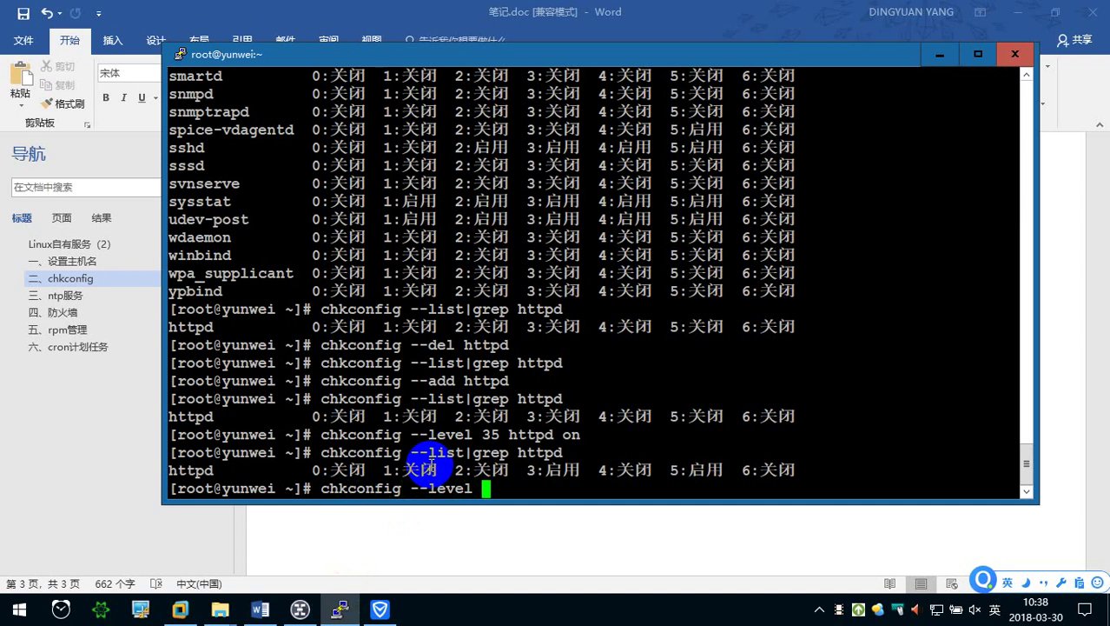
click(494, 536)
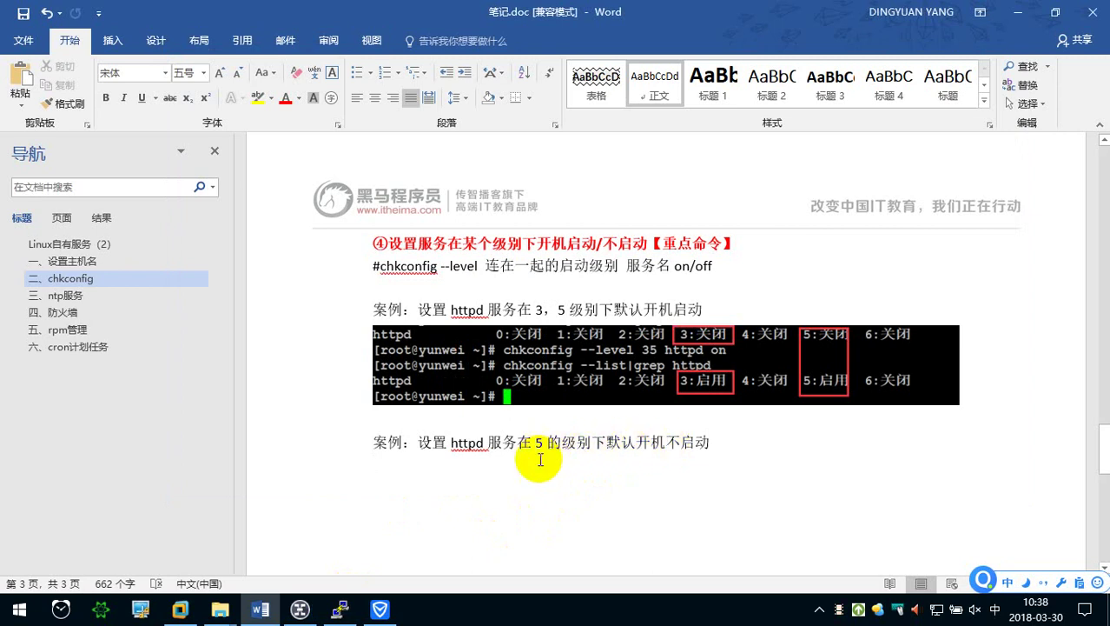
key(alt+Tab)
text(5 )
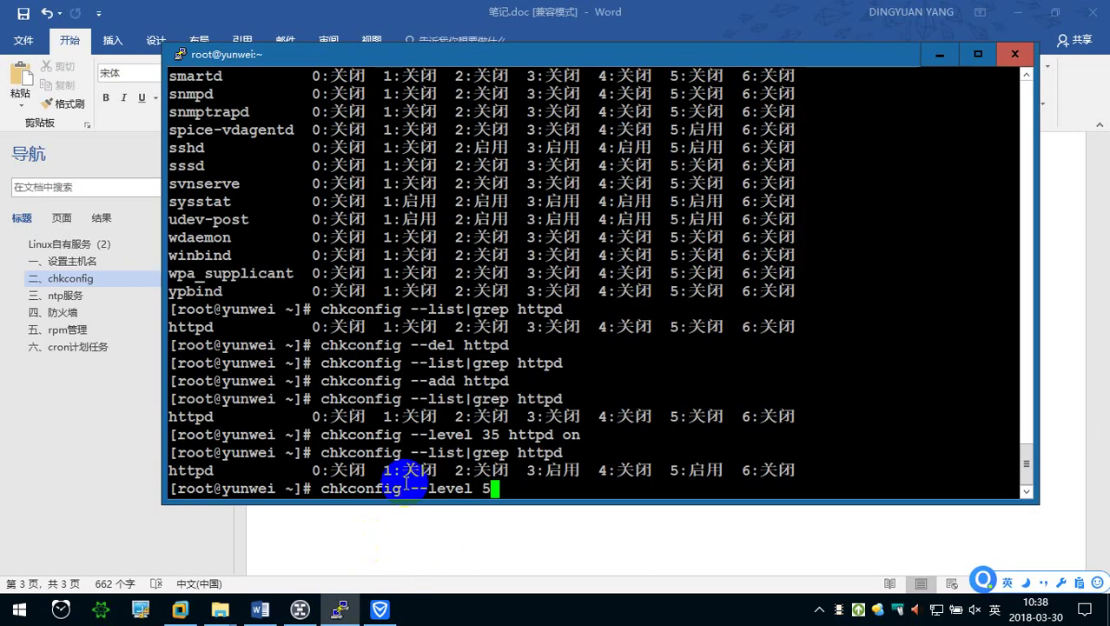
text(httpd )
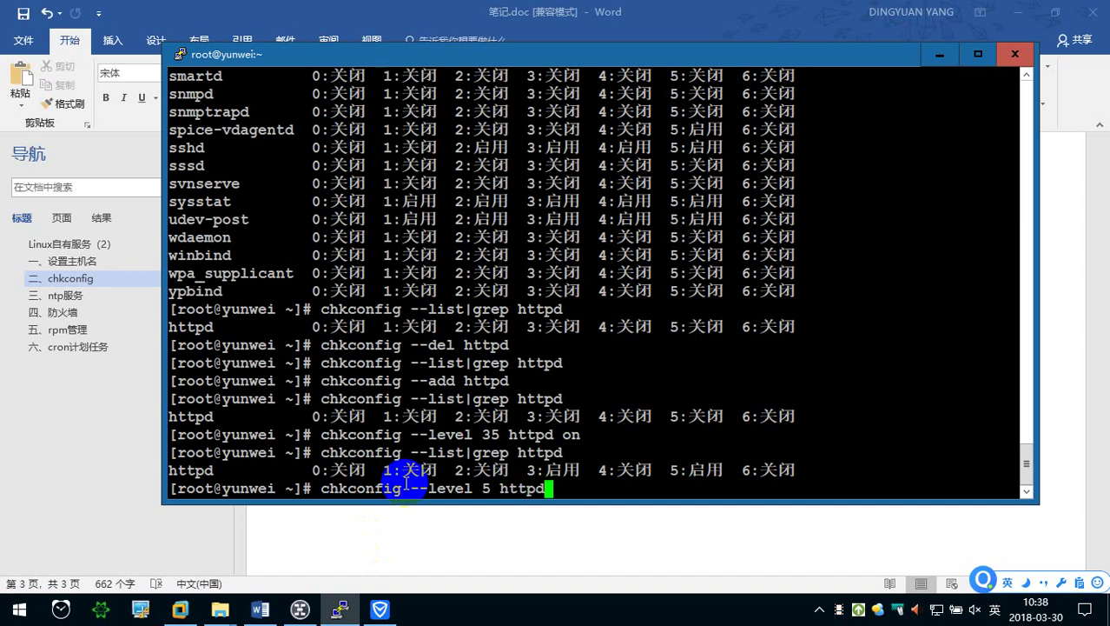
text(off)
key(Return)
- Re-run chkconfig --list|grep httpd to confirm level 5 now shows 关闭
key(Up)
key(Up)
key(Return)
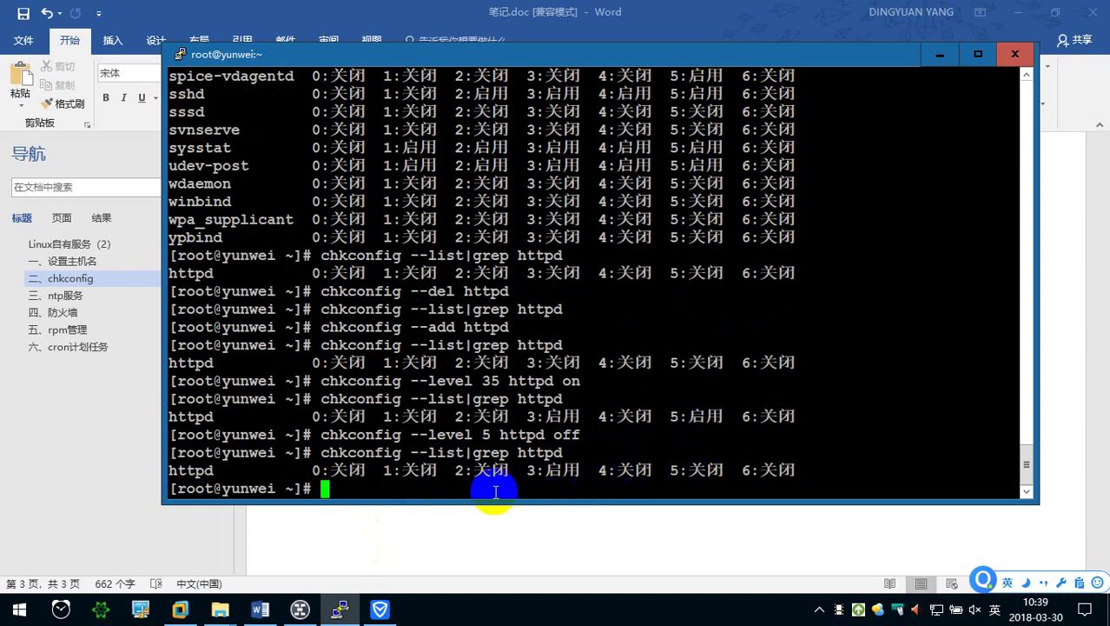
key(ctrl+alt+a)
- Capture the terminal's level 5 httpd off command and listings, and paste under the second case
drag(168, 387, 835, 497)
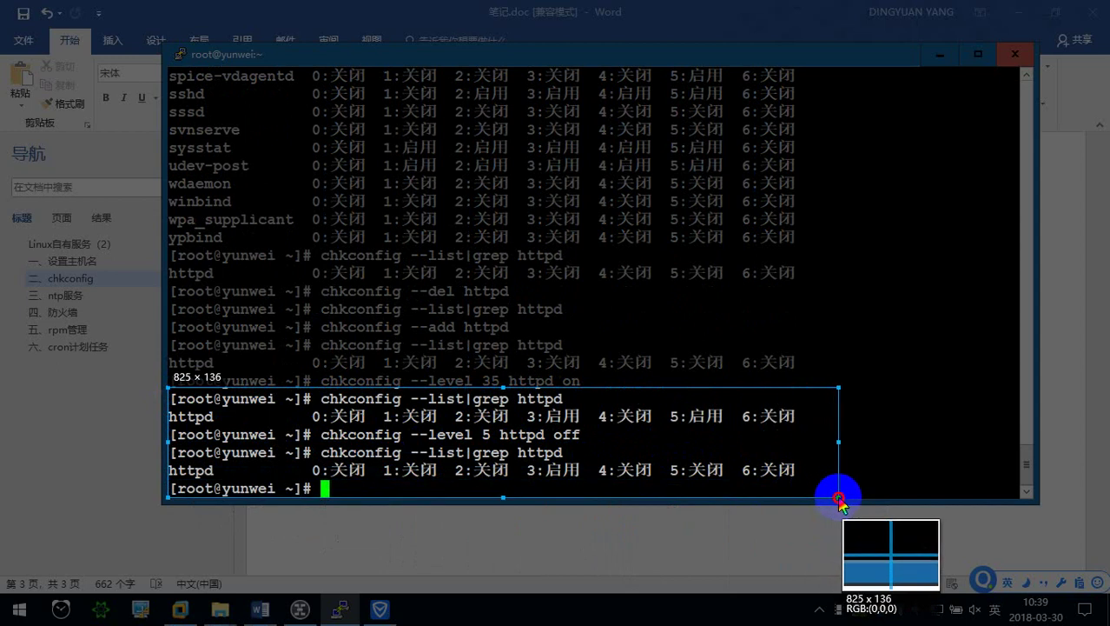
drag(836, 497, 844, 501)
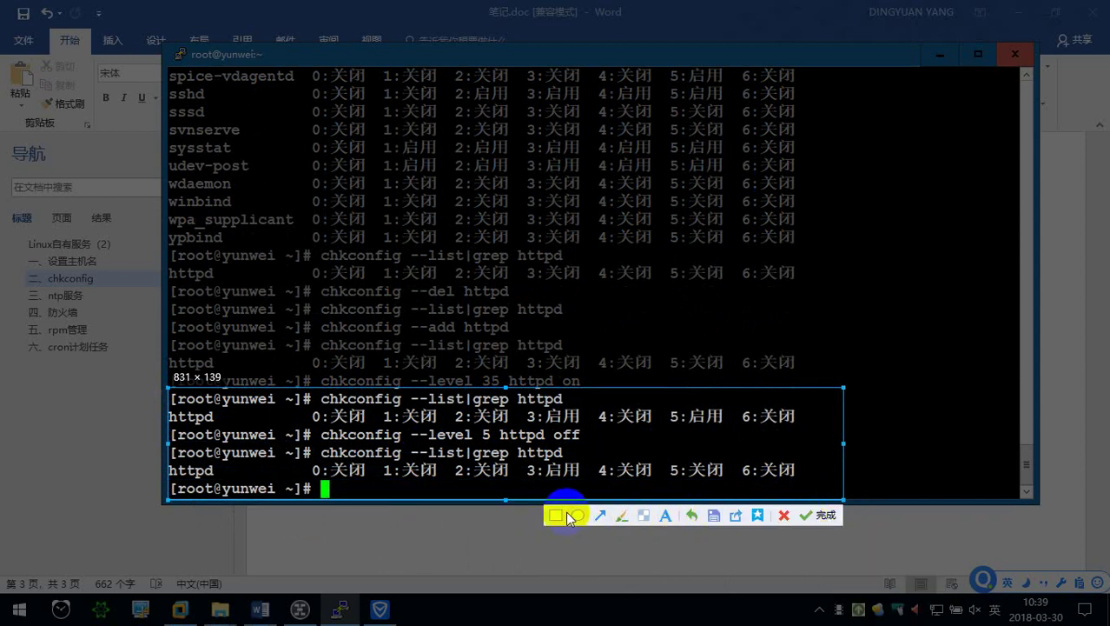
click(808, 518)
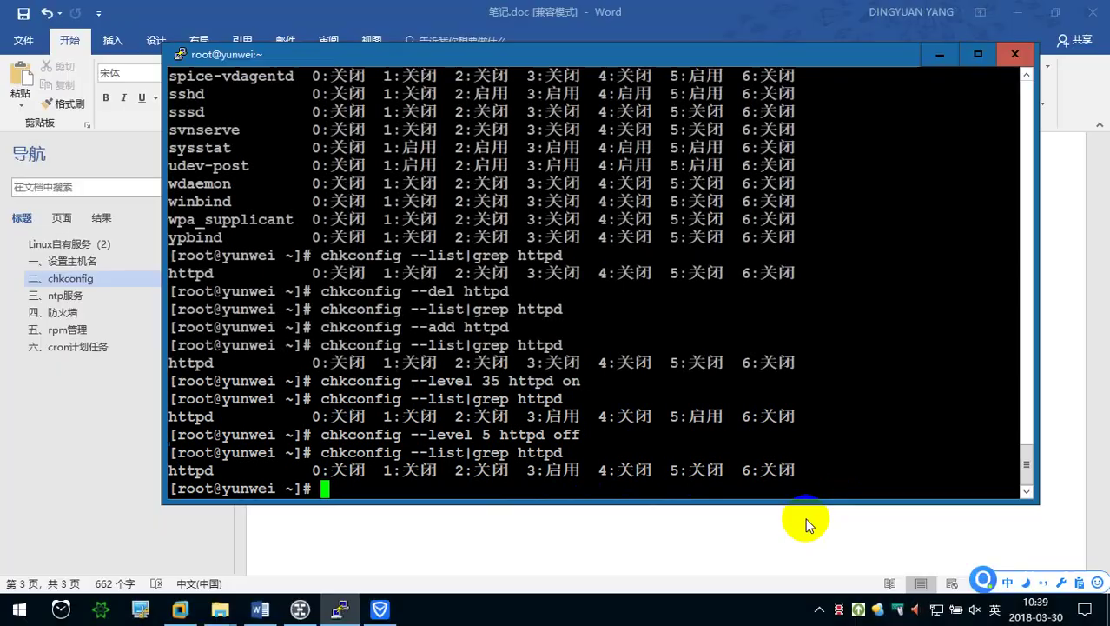
click(695, 530)
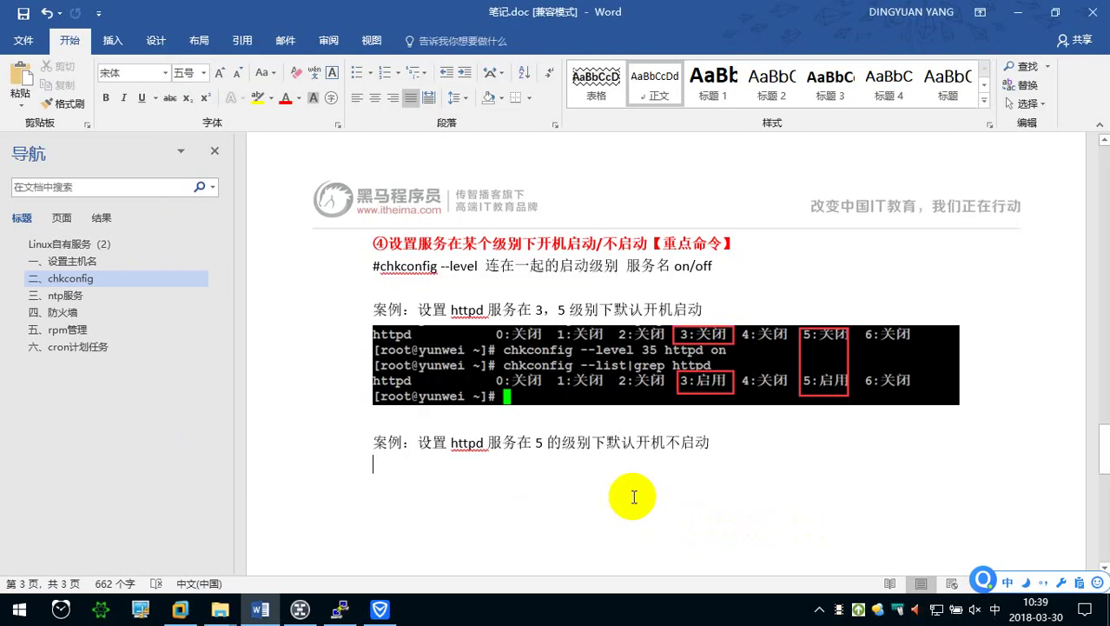
key(ctrl+v)
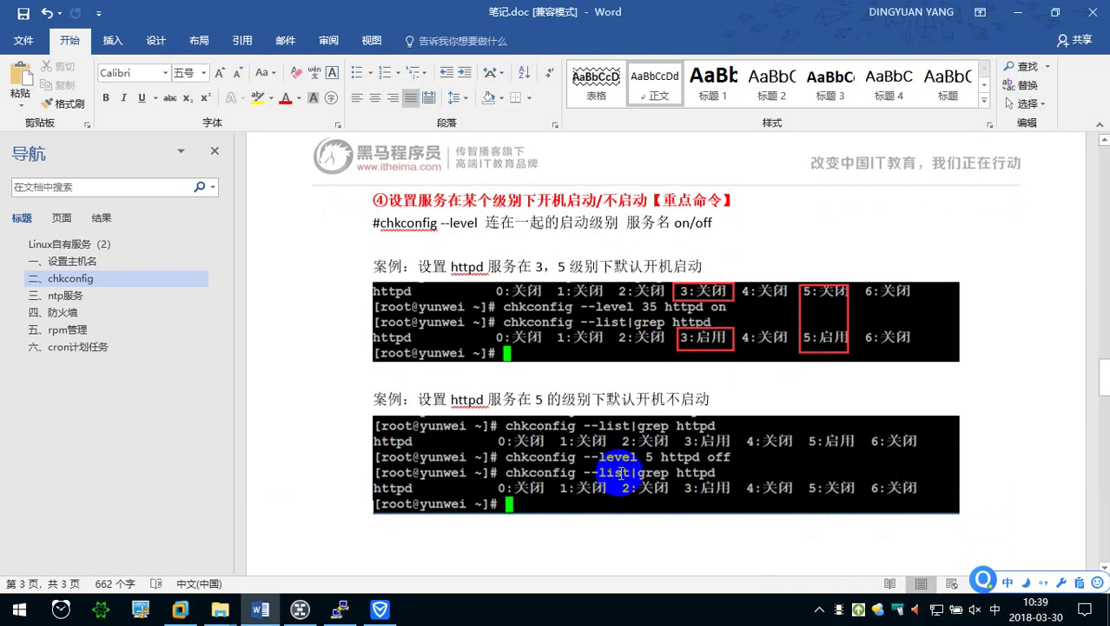
scroll(600, 483, down, 2)
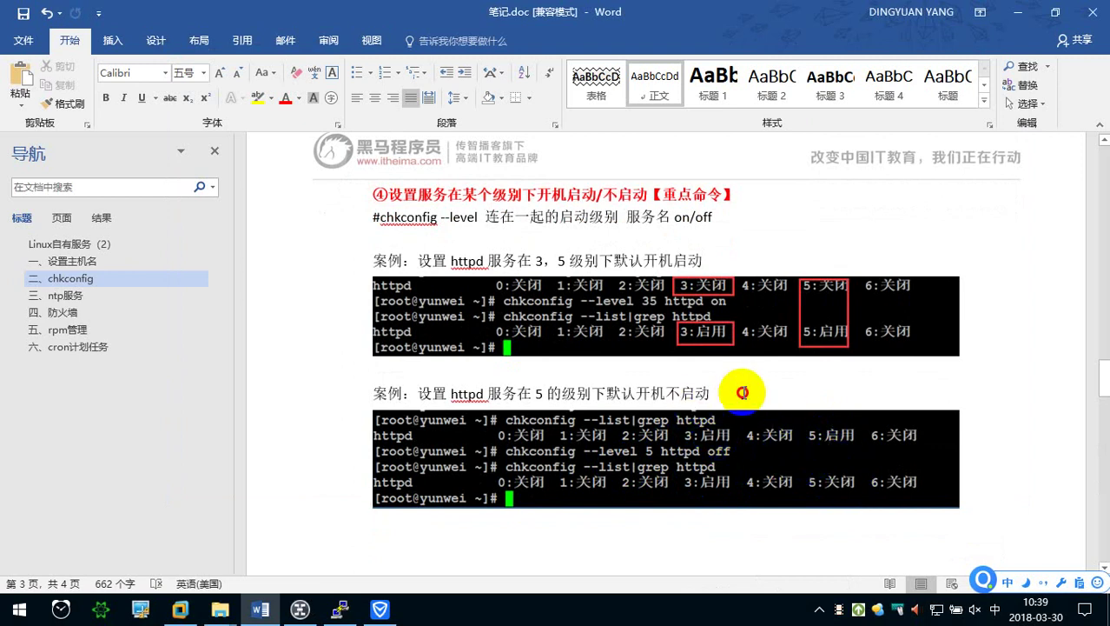
scroll(660, 389, up, 3)
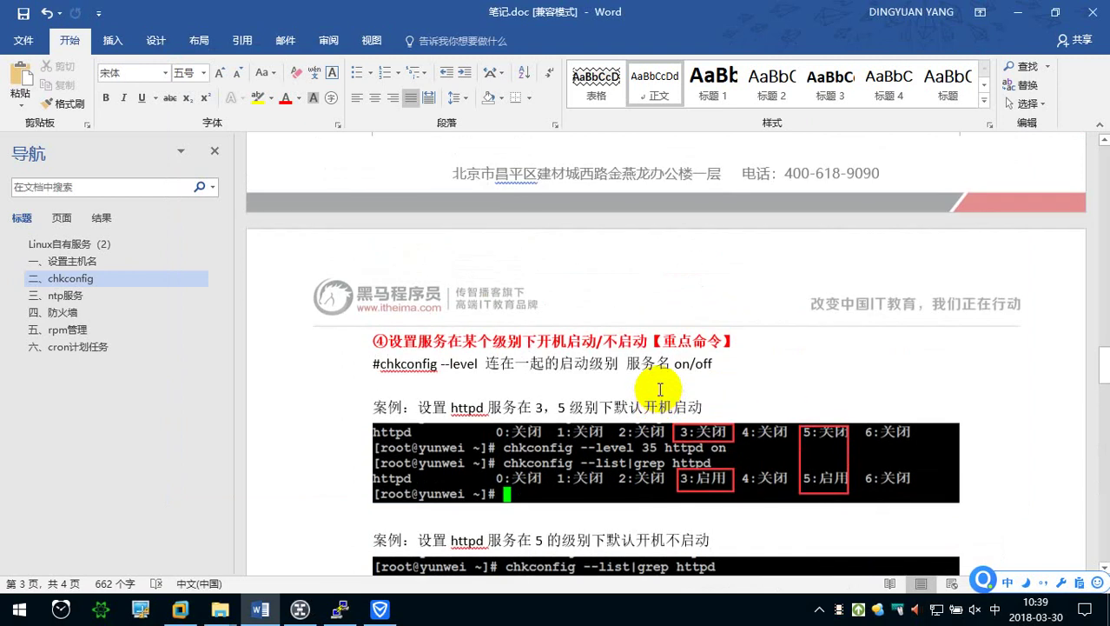
scroll(660, 389, down, 4)
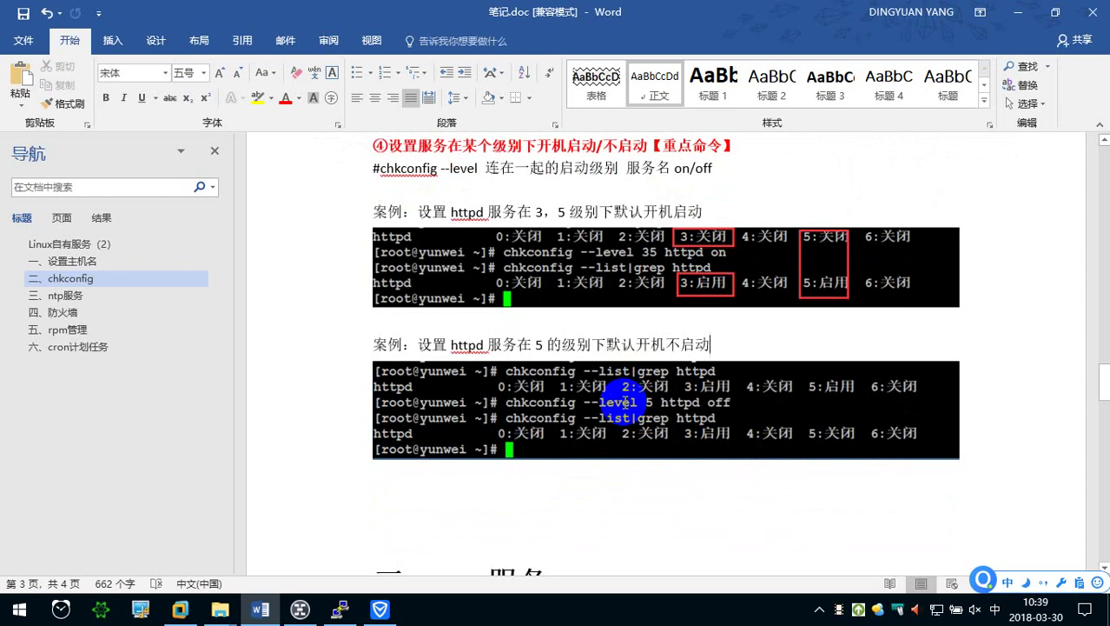
scroll(624, 402, up, 1)
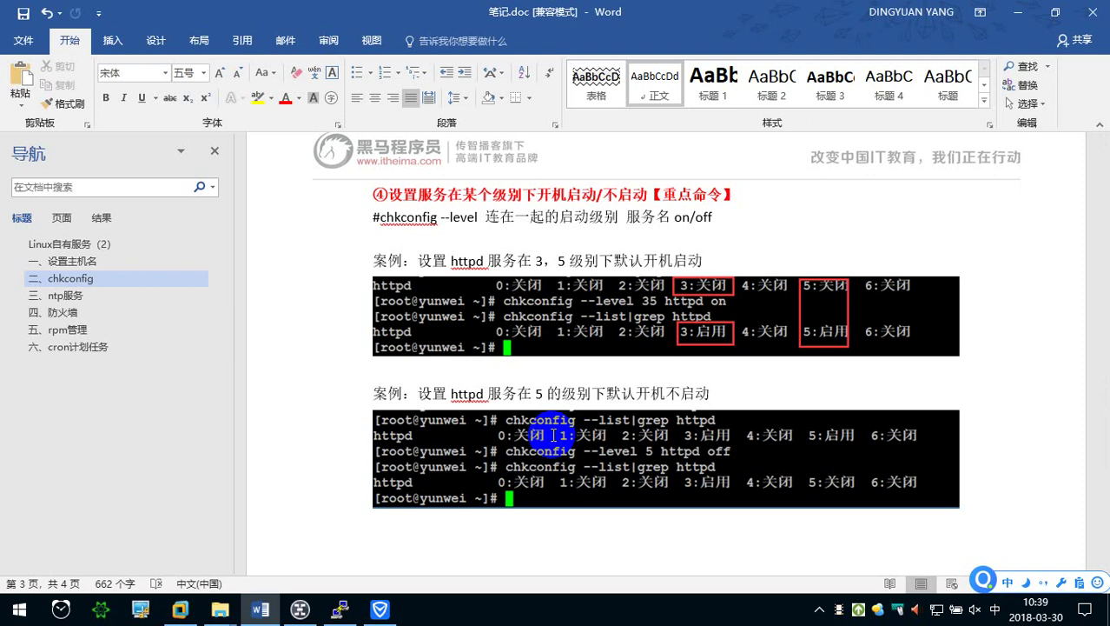
scroll(554, 435, up, 3)
scroll(553, 433, up, 1)
scroll(554, 432, up, 5)
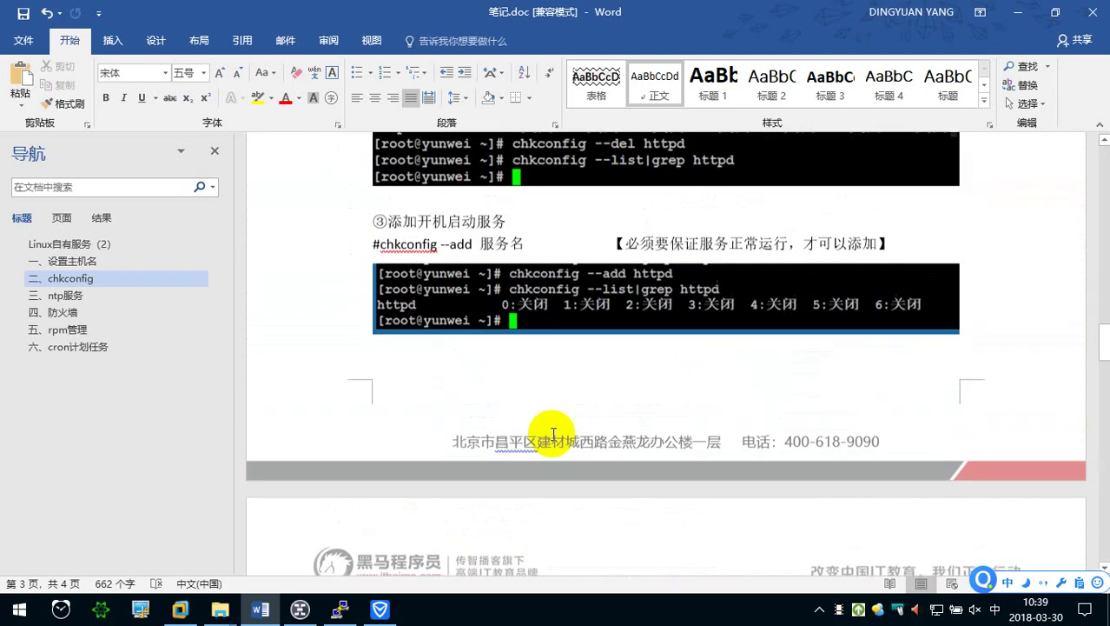
scroll(552, 432, up, 4)
scroll(549, 432, up, 3)
scroll(549, 431, up, 2)
scroll(555, 427, up, 2)
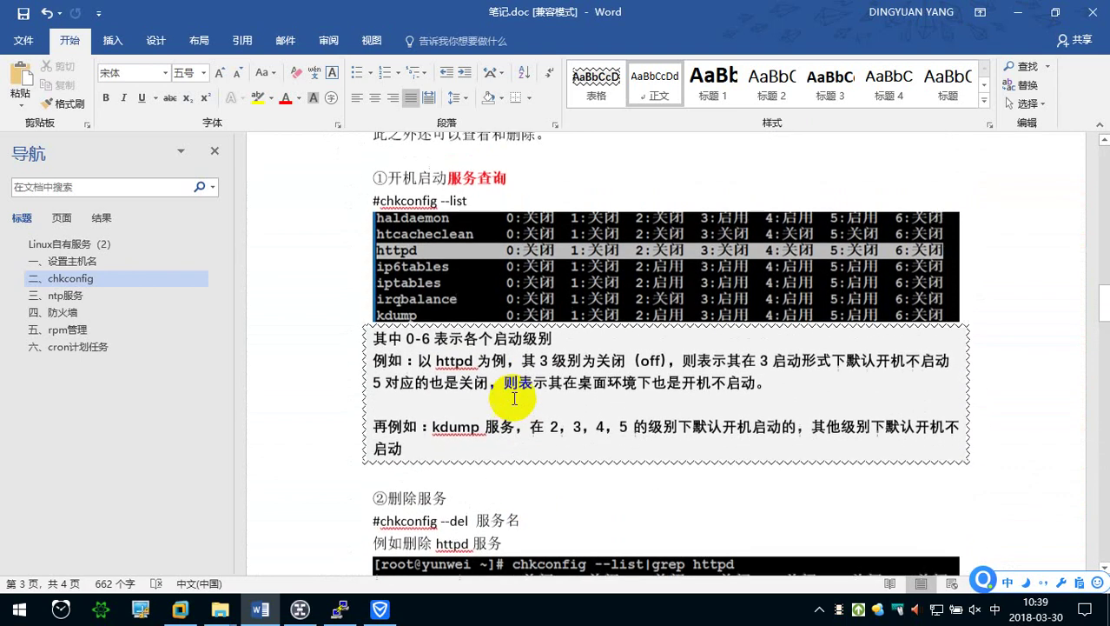
scroll(555, 486, up, 1)
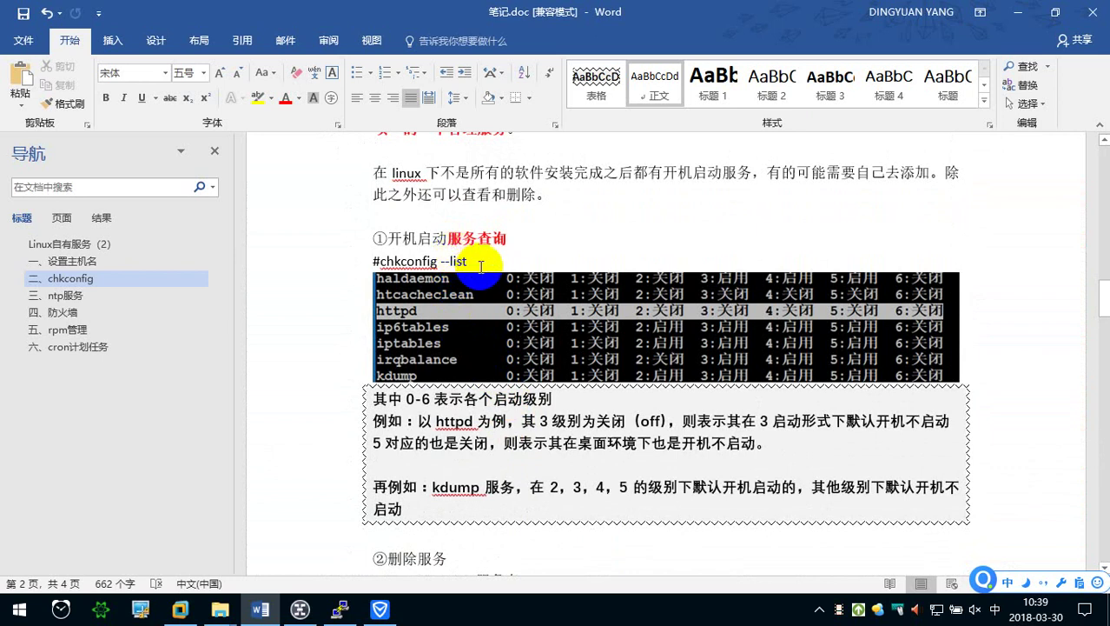
scroll(478, 322, down, 2)
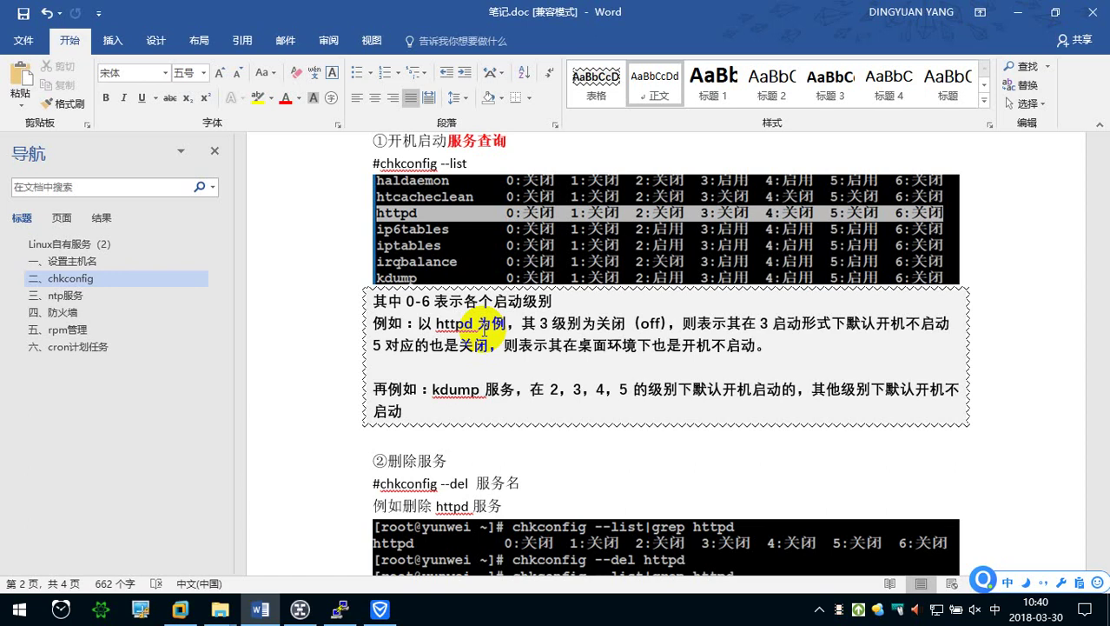
scroll(502, 311, down, 2)
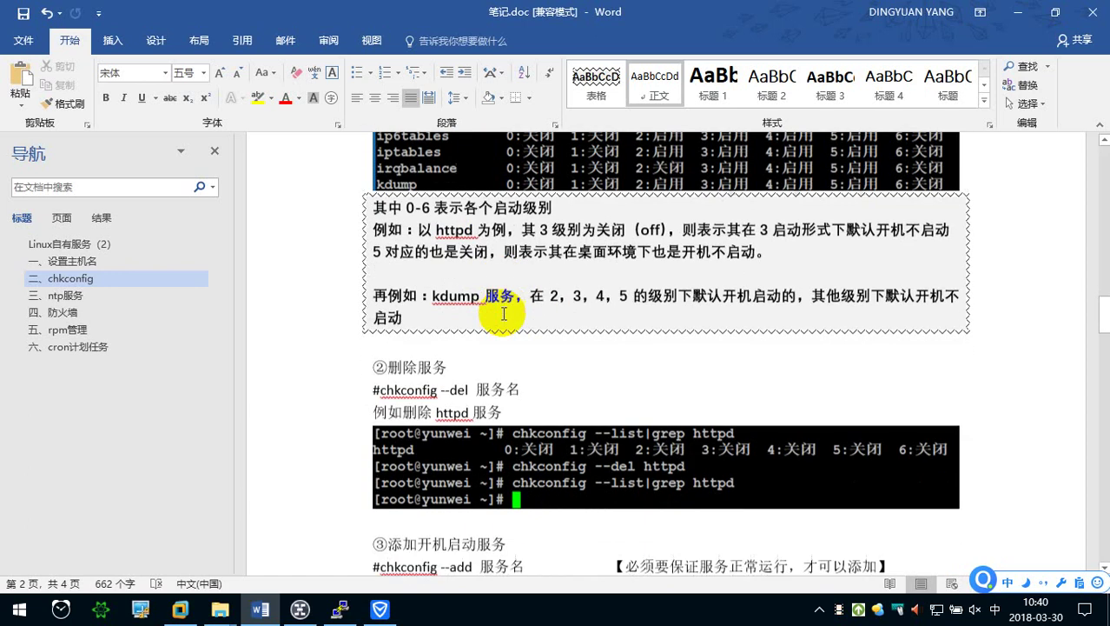
scroll(503, 304, down, 2)
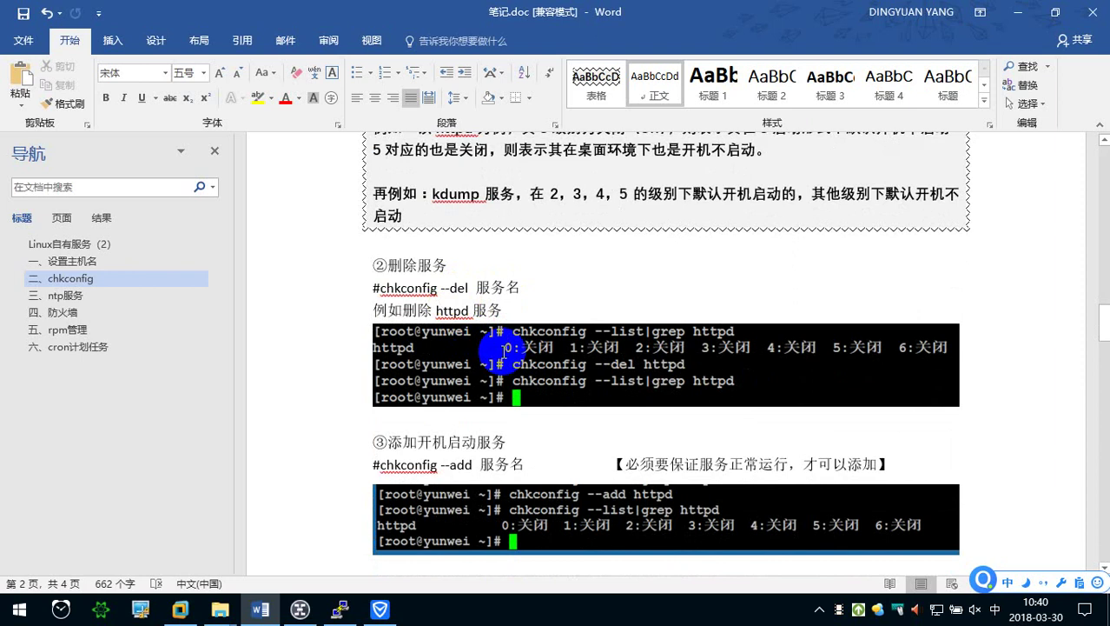
scroll(503, 349, down, 1)
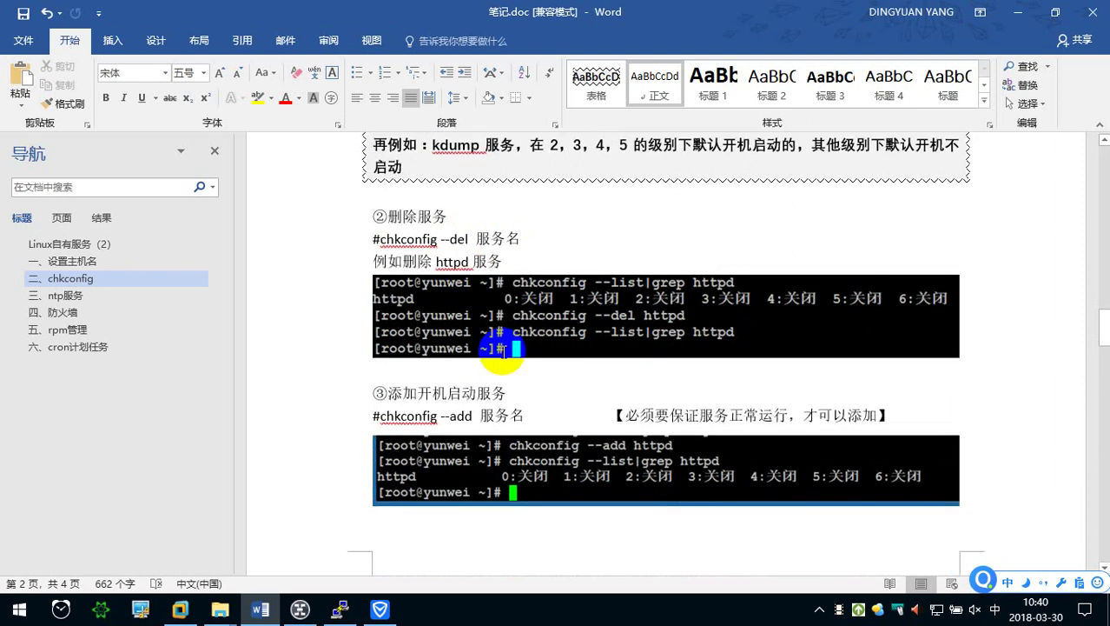
scroll(538, 443, down, 1)
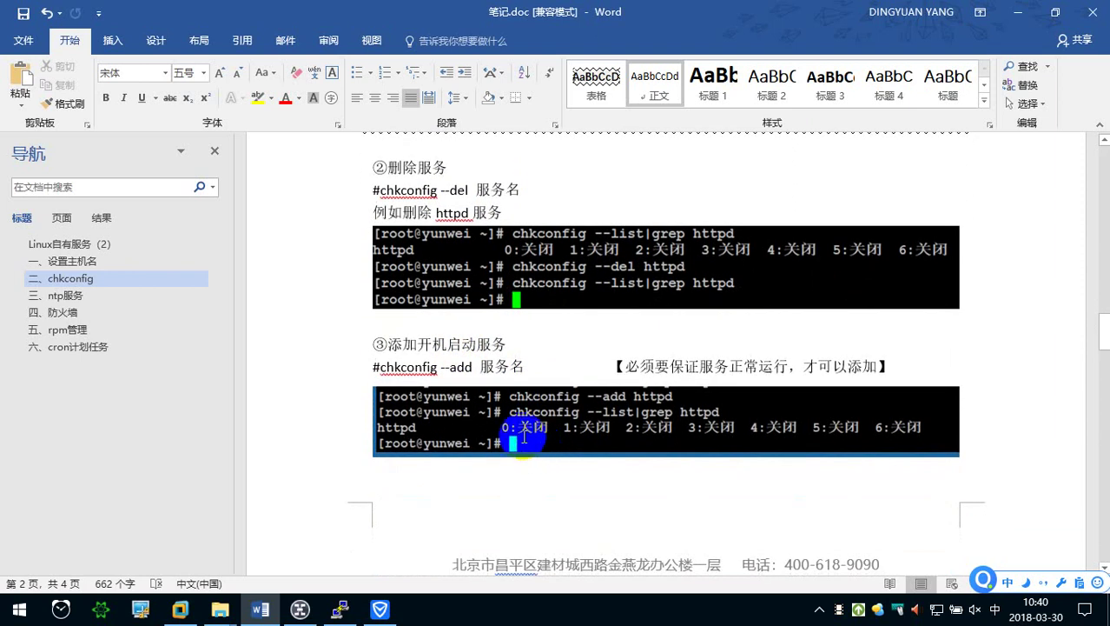
scroll(511, 428, down, 1)
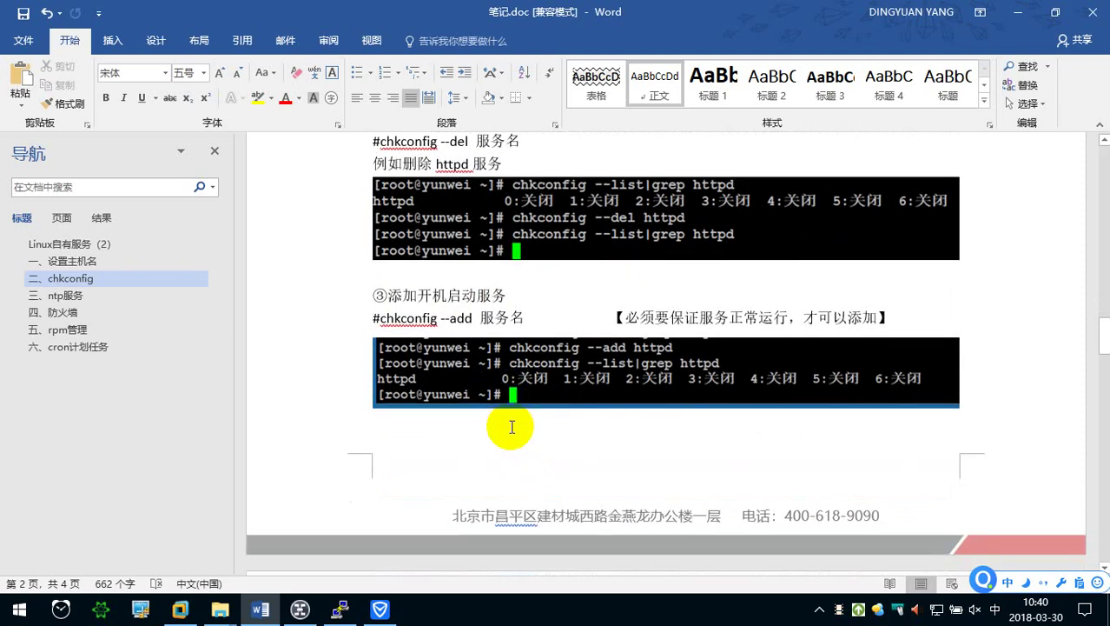
scroll(510, 428, down, 1)
scroll(510, 426, down, 5)
scroll(508, 426, down, 1)
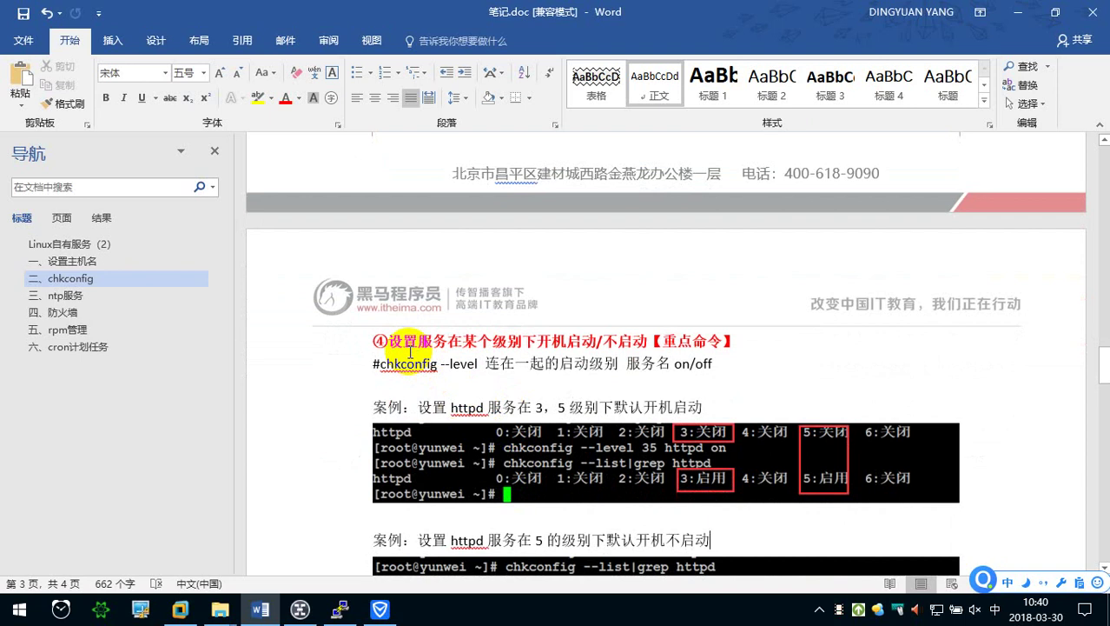
- Bold the '#chkconfig --level 连在一起的启动级别 服务名 on/off' line under heading ④
scroll(410, 352, down, 1)
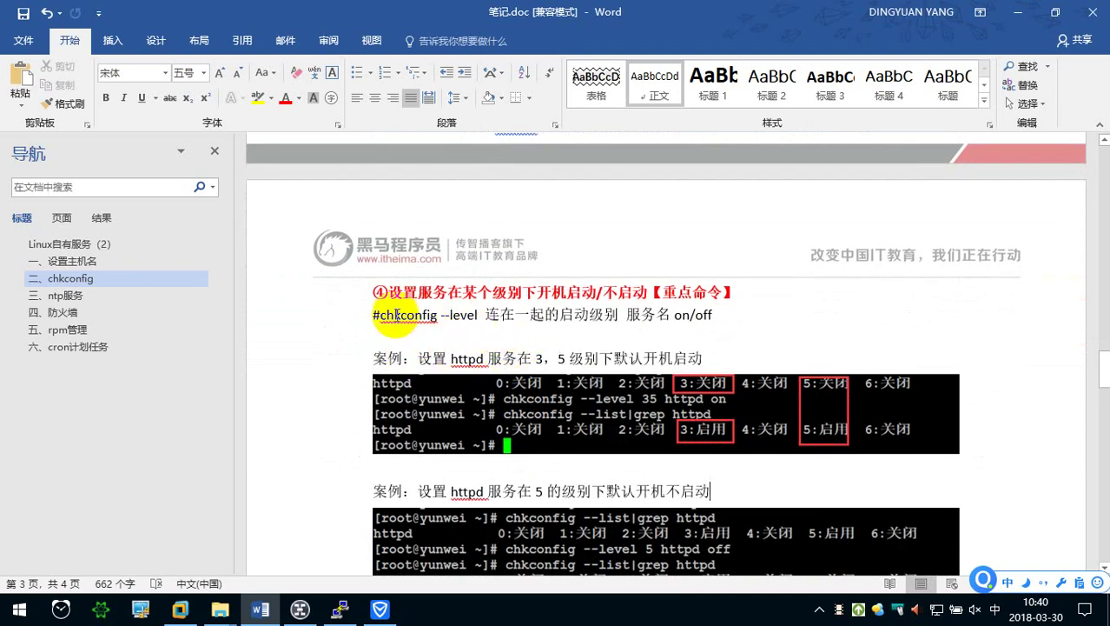
click(489, 314)
drag(488, 314, 611, 315)
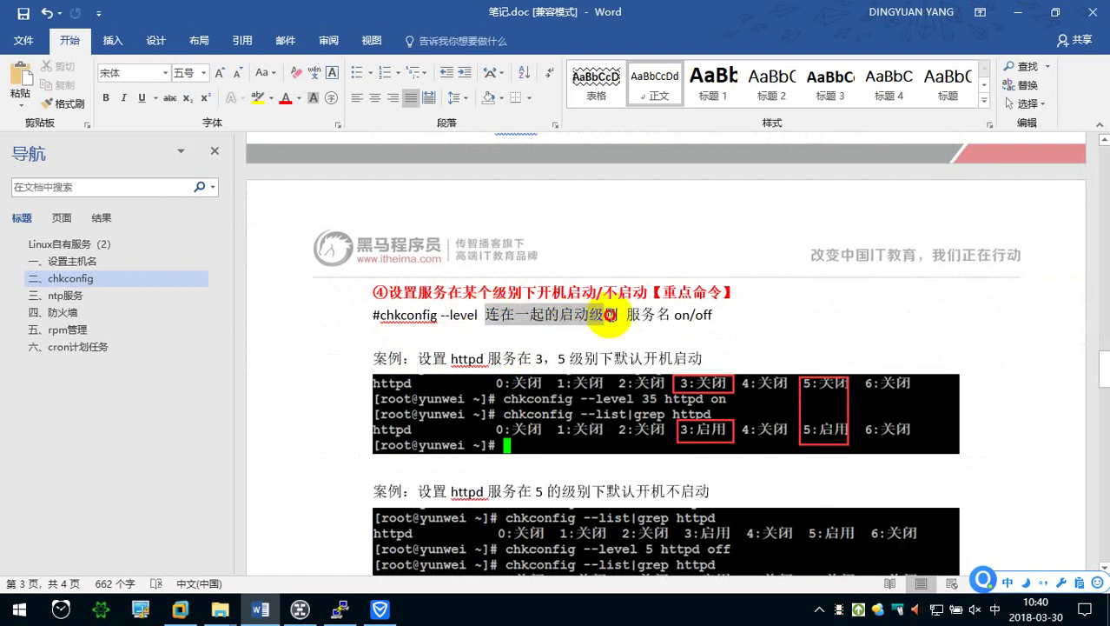
click(639, 315)
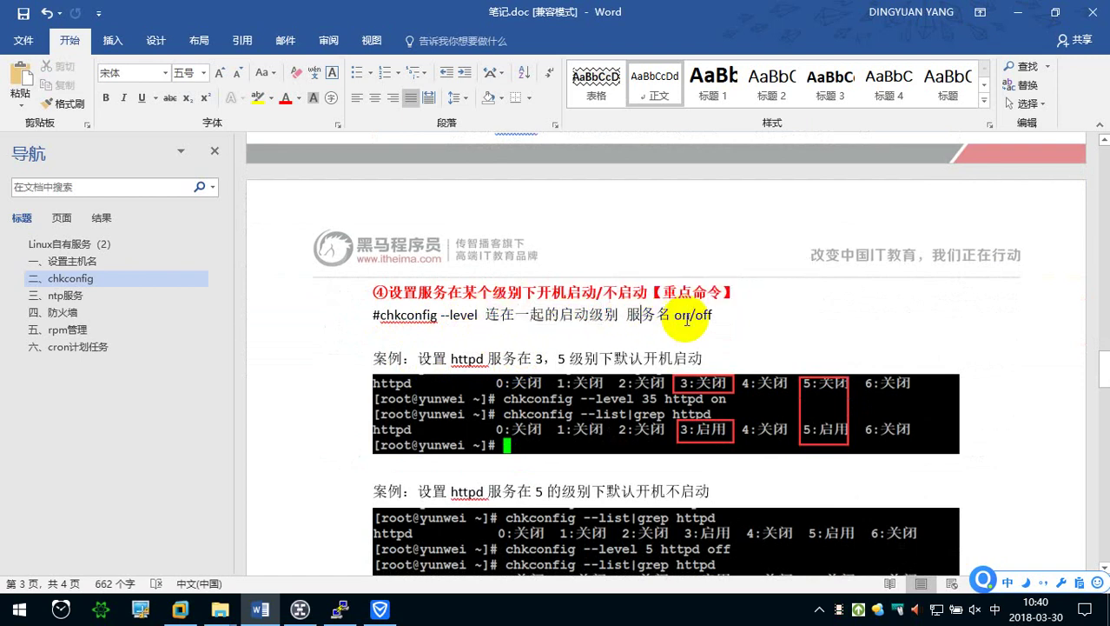
click(691, 314)
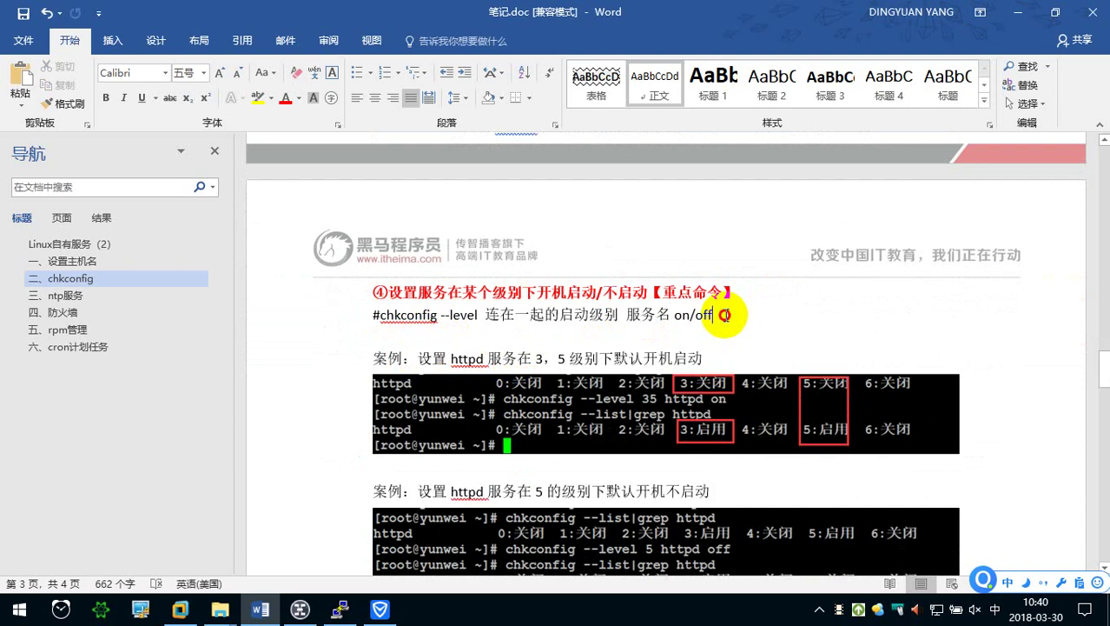
drag(728, 318, 371, 310)
click(106, 97)
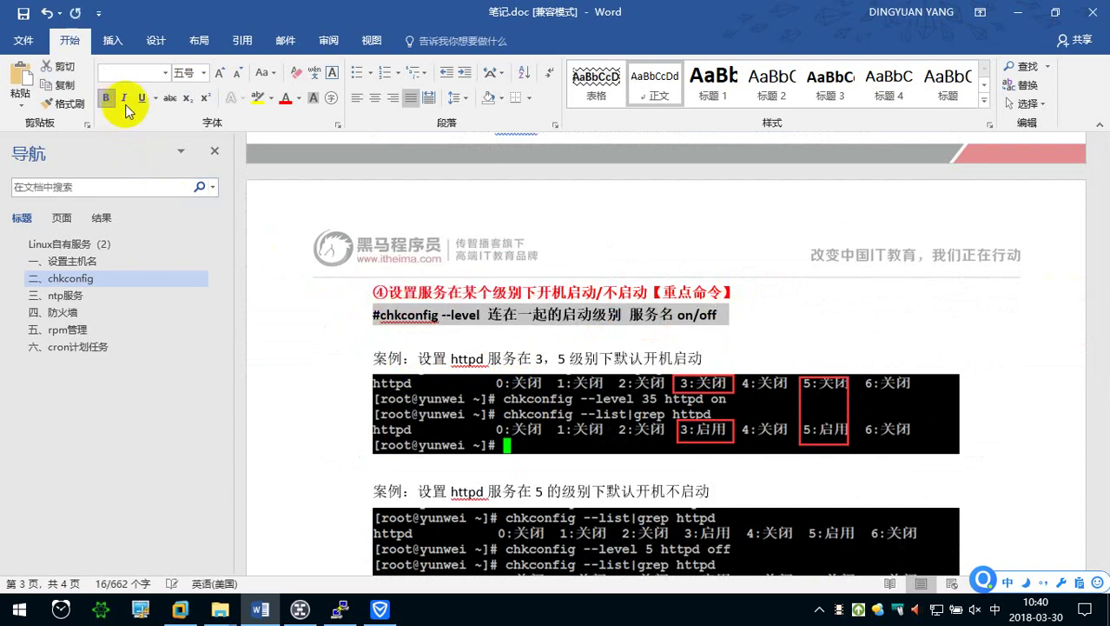
click(509, 351)
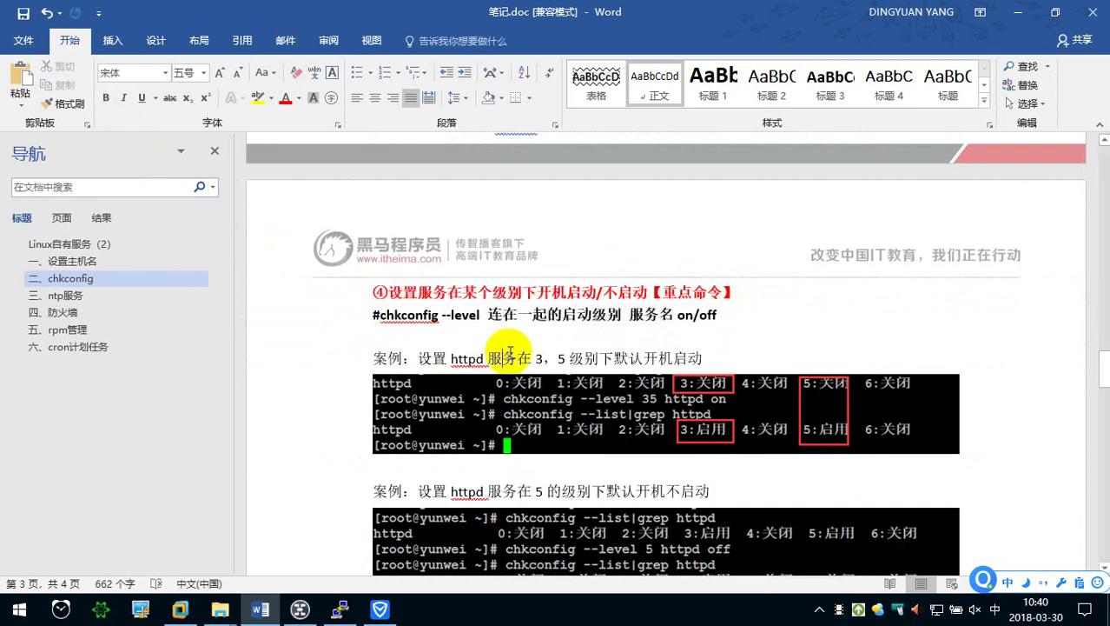